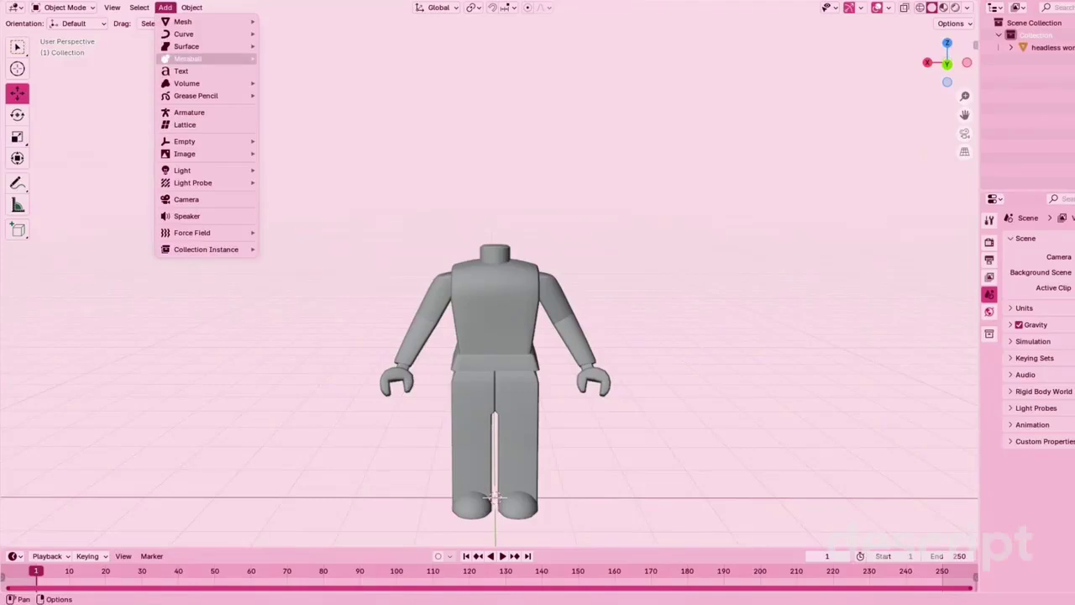
Add a Bézier circle curve to the scene
mouse_move(182, 21)
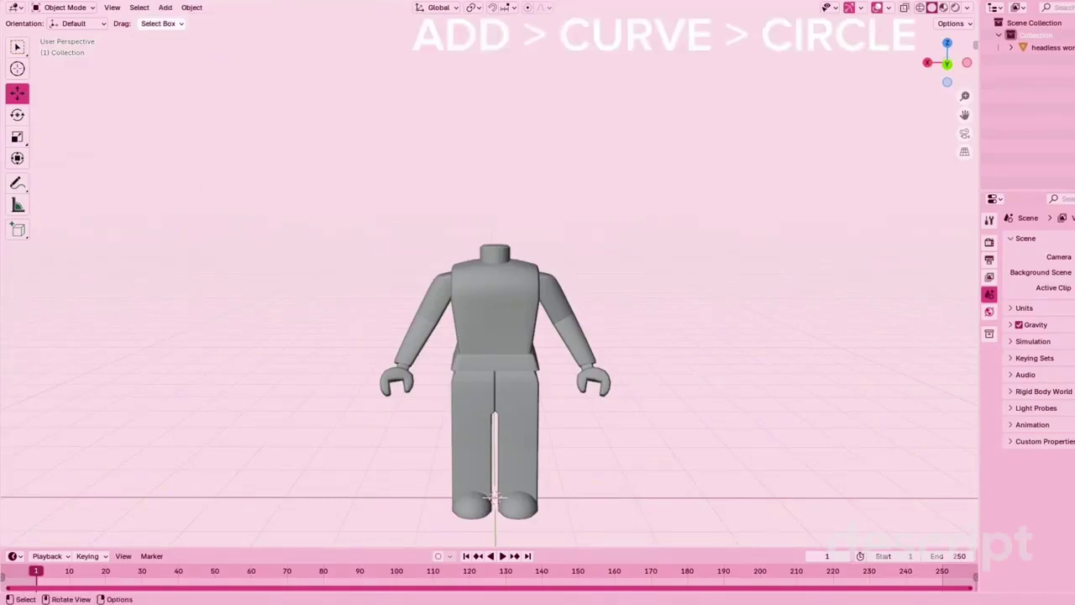
click(164, 7)
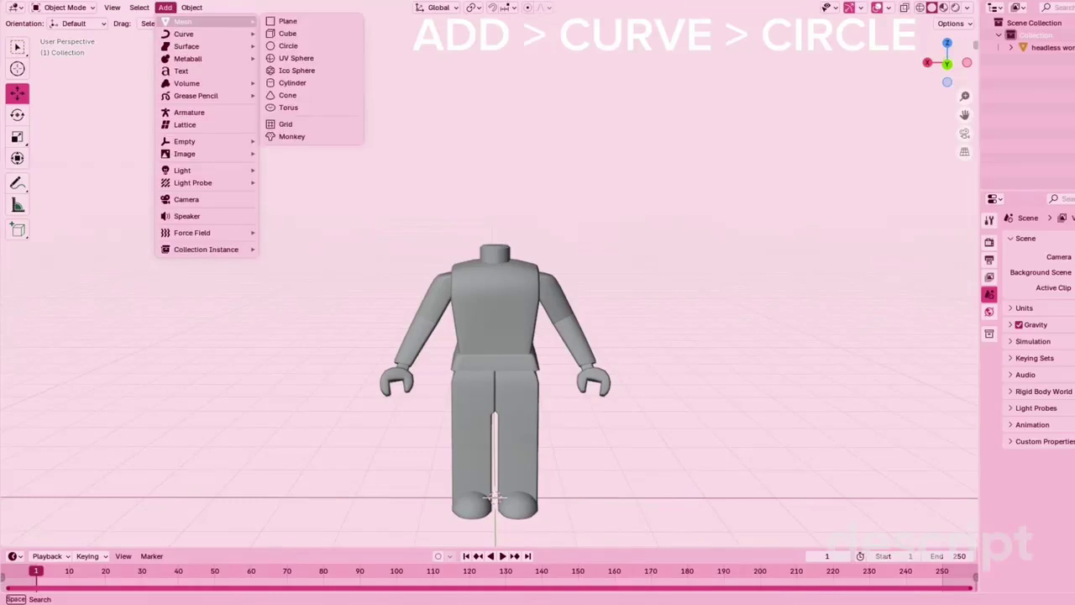
mouse_move(183, 33)
click(288, 46)
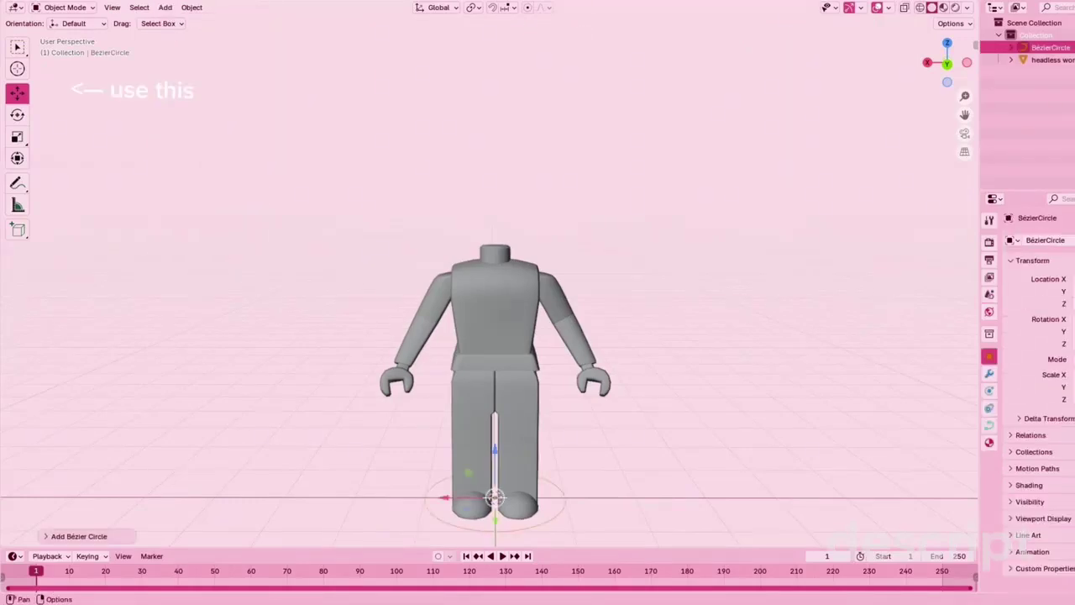
Raise the circle along the Z axis to the base of the character's neck, at about 3.41 m
scroll(490, 294, up, 1)
middle_drag(490, 294, 497, 320)
scroll(498, 319, down, 1)
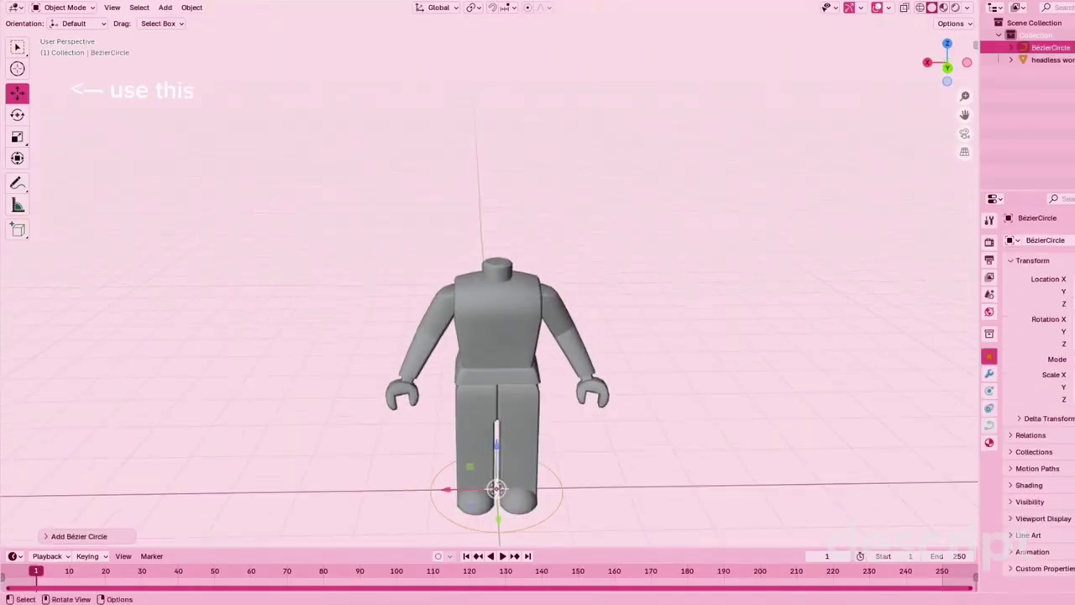
key(g)
key(z)
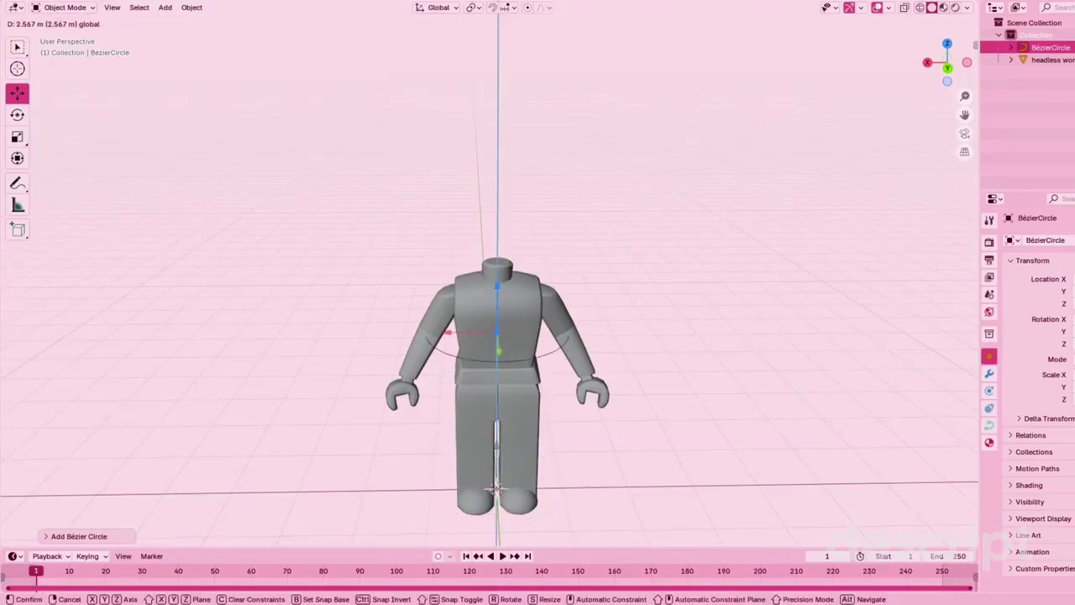
drag(497, 287, 497, 262)
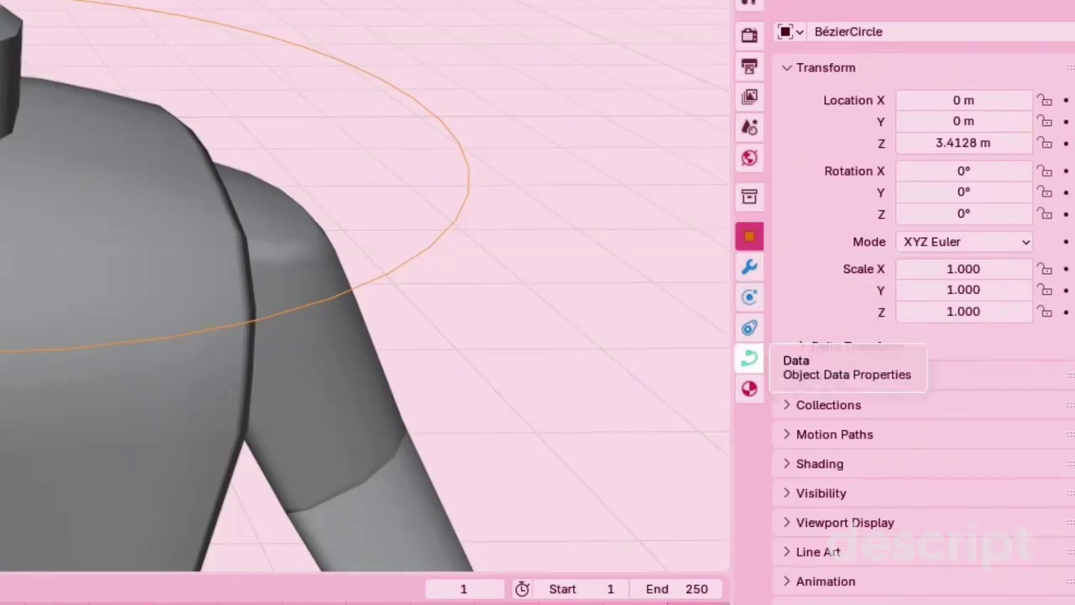
Give the circle thickness by setting its round bevel depth to 0.02 m in the curve geometry settings
click(750, 357)
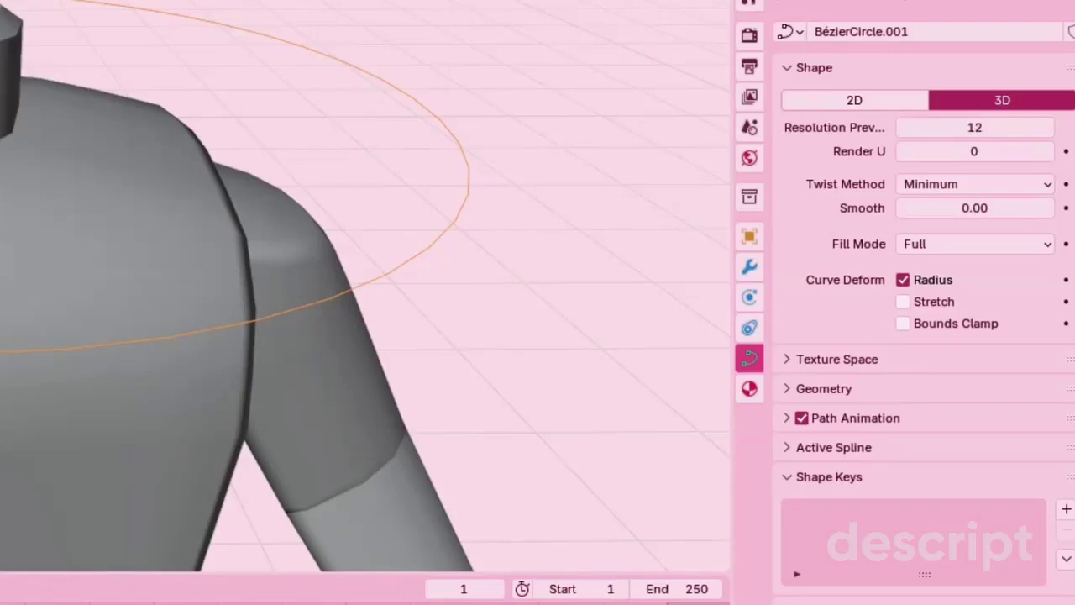
click(824, 389)
scroll(840, 403, down, 5)
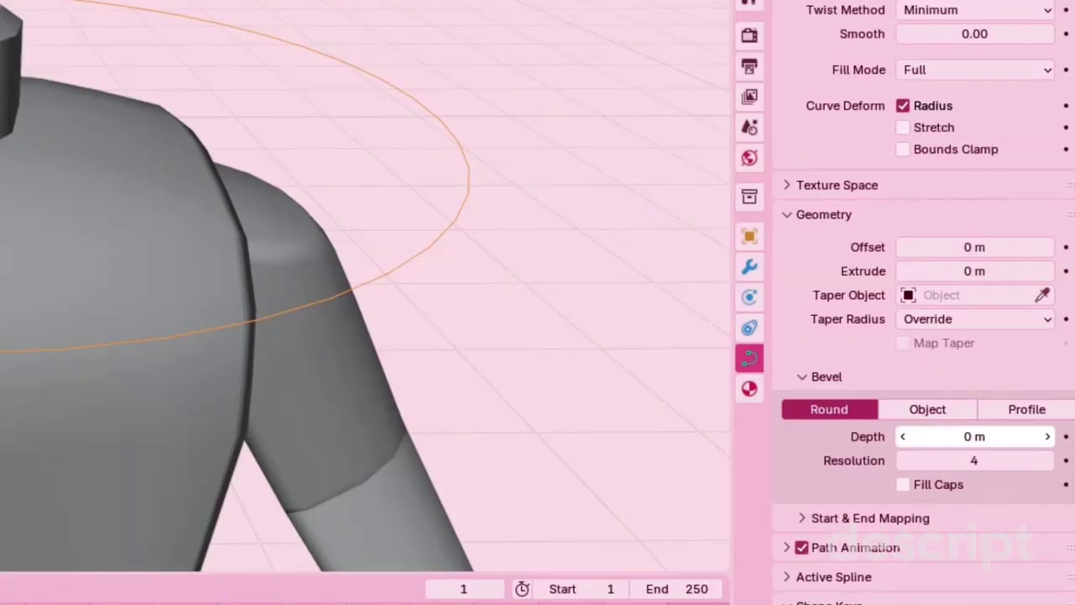
click(1048, 437)
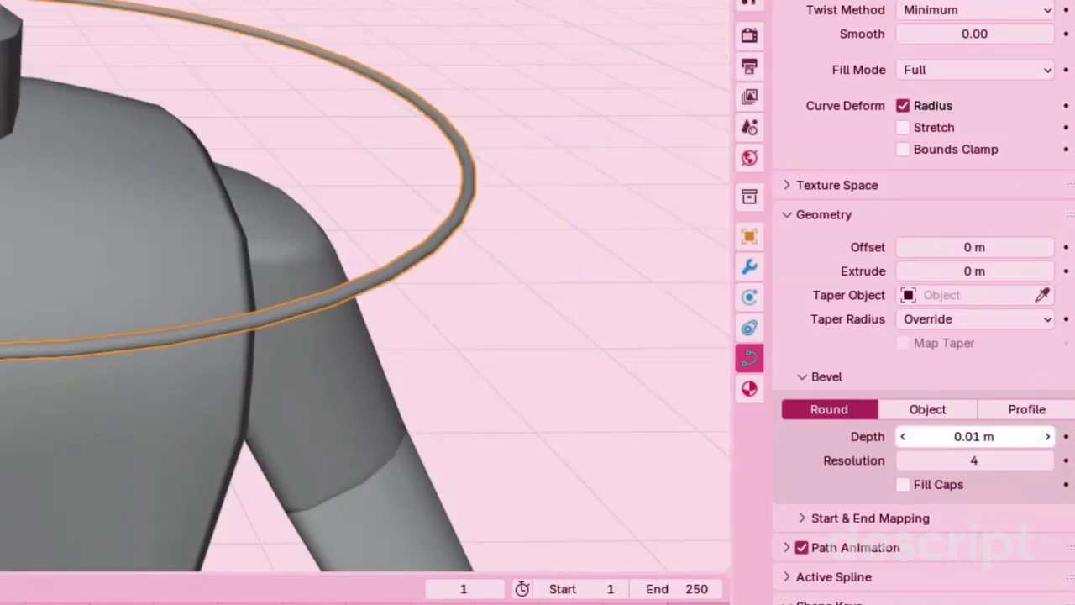
click(1048, 437)
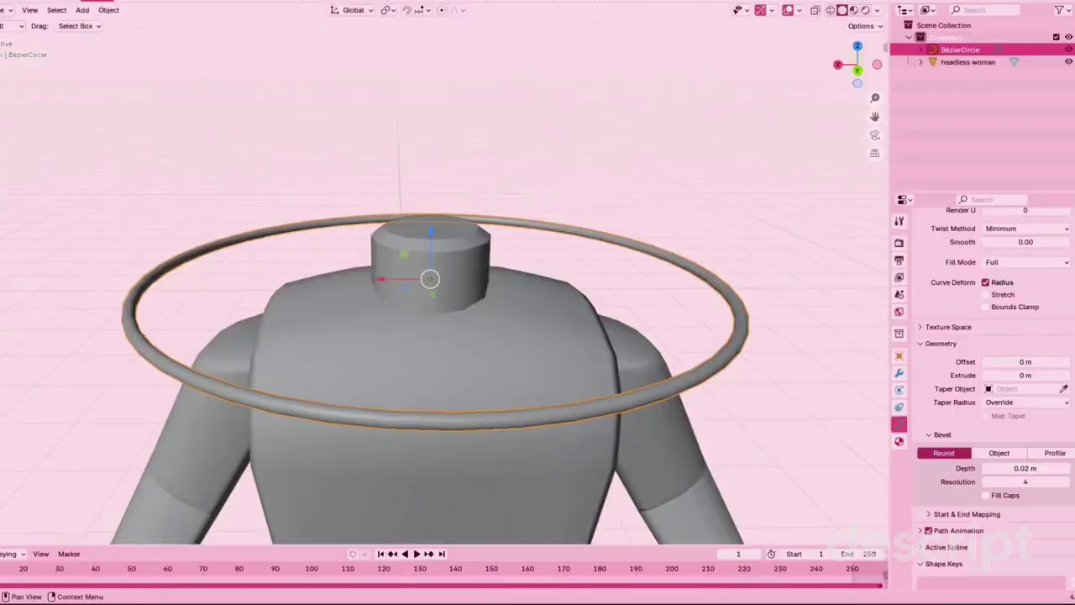
Scale the ring down so it loops closely around the character's neck
scroll(364, 286, down, 3)
scroll(742, 333, up, 2)
middle_drag(743, 333, 745, 346)
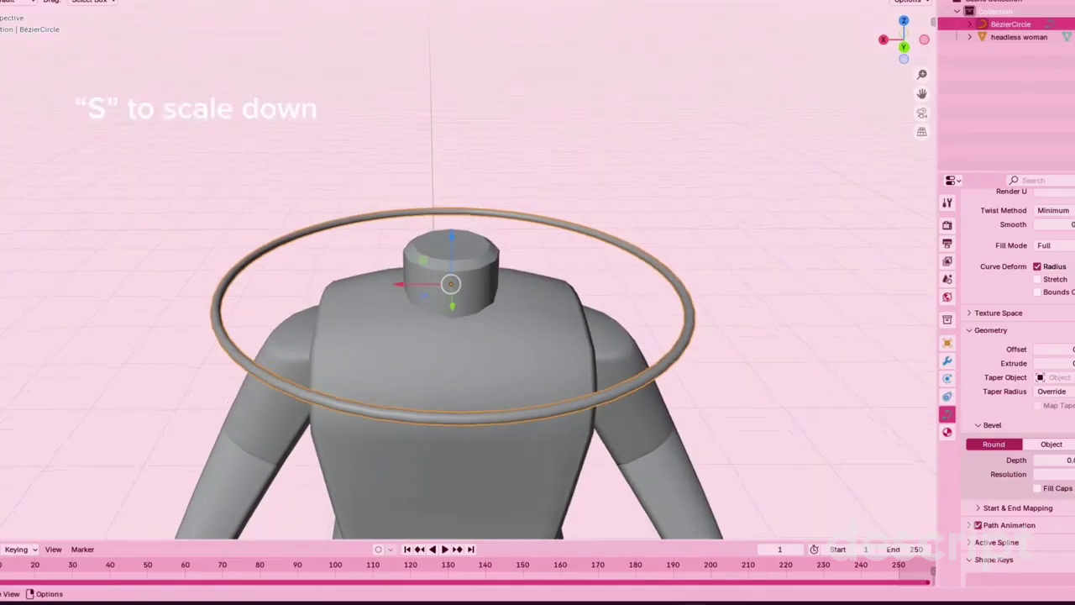
key(s)
click(603, 289)
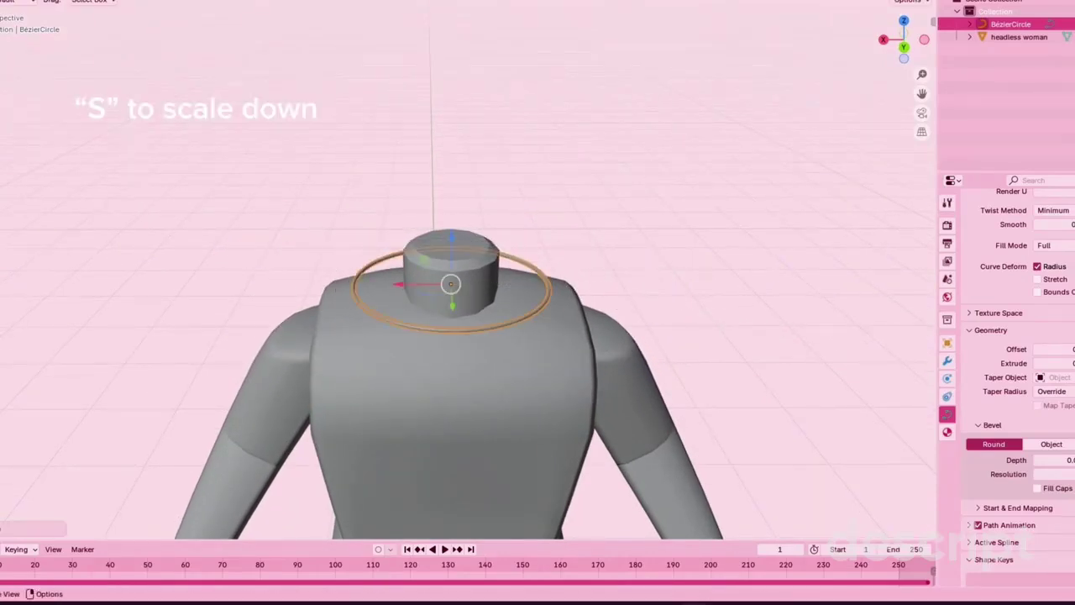
Shift the ring slightly along X and forward along Y to position it around the neck
drag(402, 283, 418, 284)
middle_drag(417, 284, 420, 310)
scroll(462, 311, up, 4)
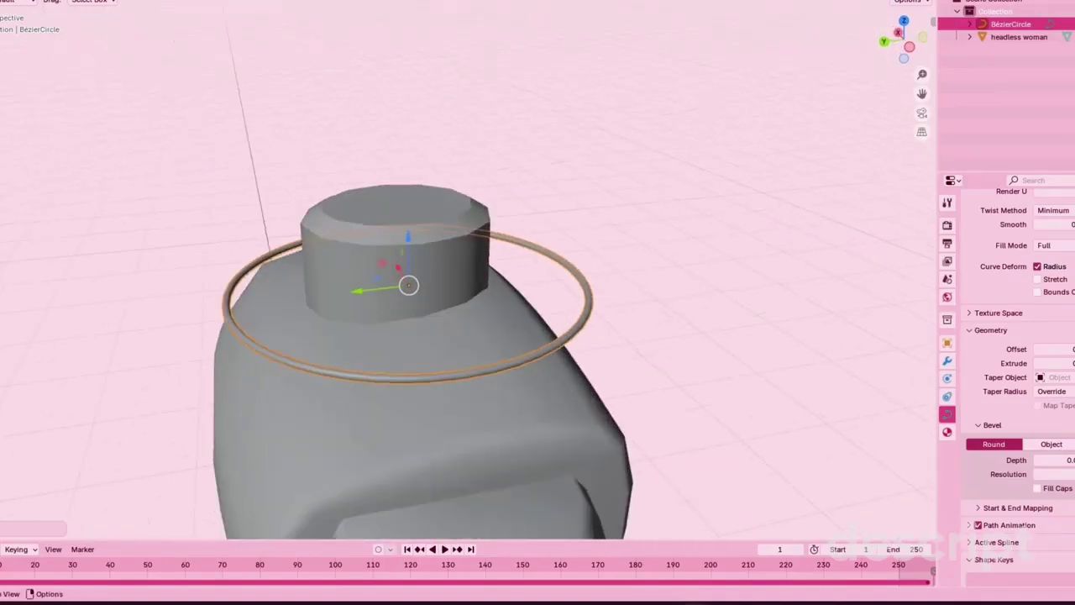
drag(356, 290, 321, 295)
middle_drag(320, 295, 278, 312)
Enter edit mode on the ring and pull its front control point slightly back toward the neck
key(Tab)
middle_drag(504, 336, 588, 319)
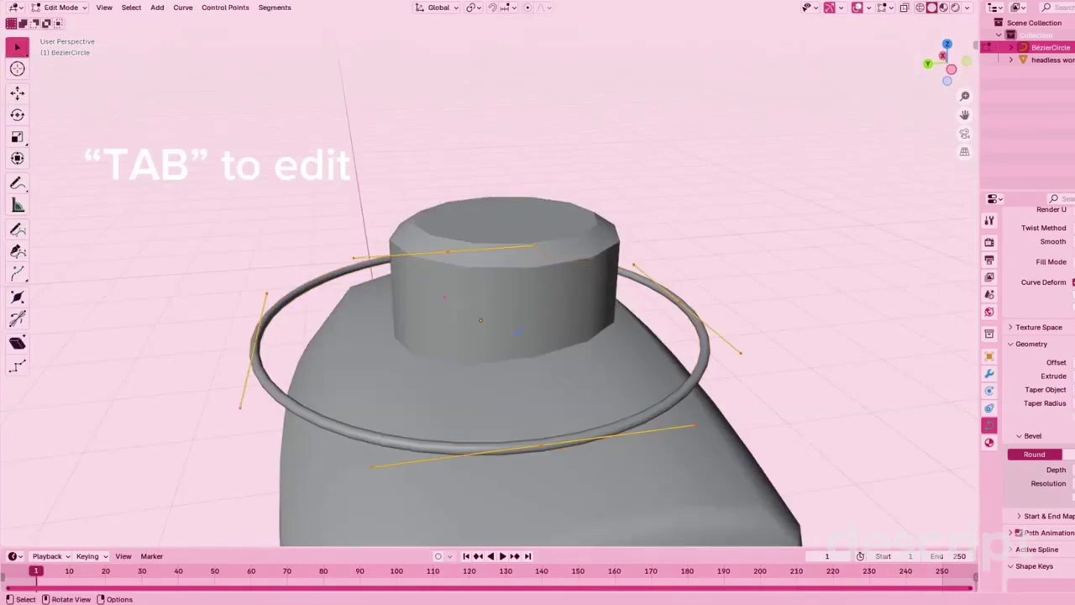
click(17, 93)
drag(183, 345, 206, 343)
middle_drag(352, 341, 498, 329)
Narrow the ring by moving its side control points inward along the X axis toward the neck
click(689, 271)
drag(644, 268, 533, 264)
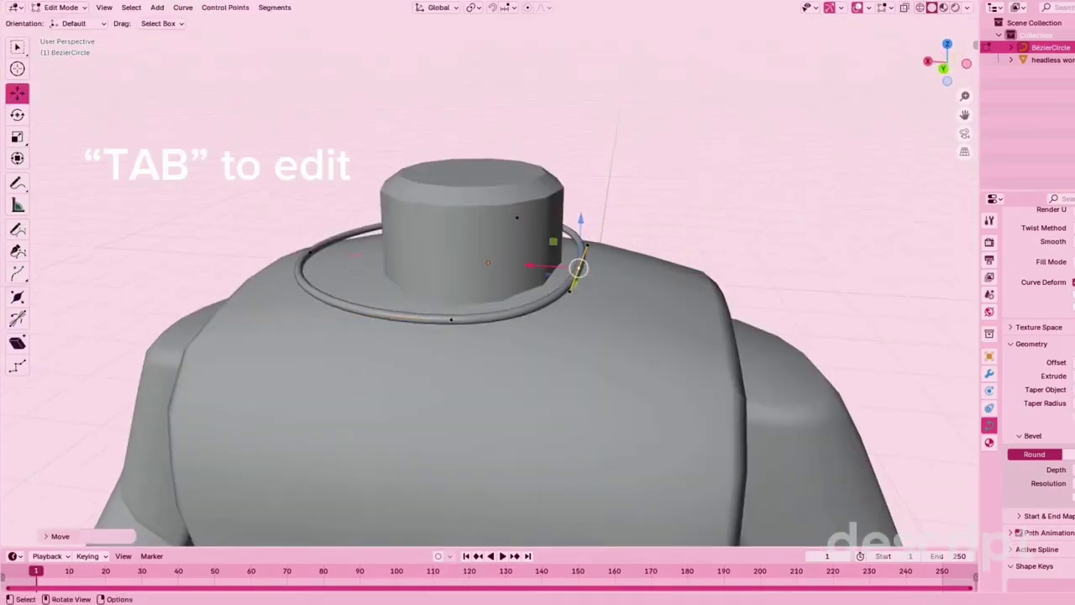
click(297, 252)
drag(252, 249, 315, 252)
middle_drag(470, 294, 307, 315)
click(615, 250)
drag(562, 252, 508, 252)
Lower the ring's front control point about 0.09 m along Z so it drapes onto the chest
middle_drag(453, 319, 525, 294)
click(256, 273)
drag(255, 234, 258, 284)
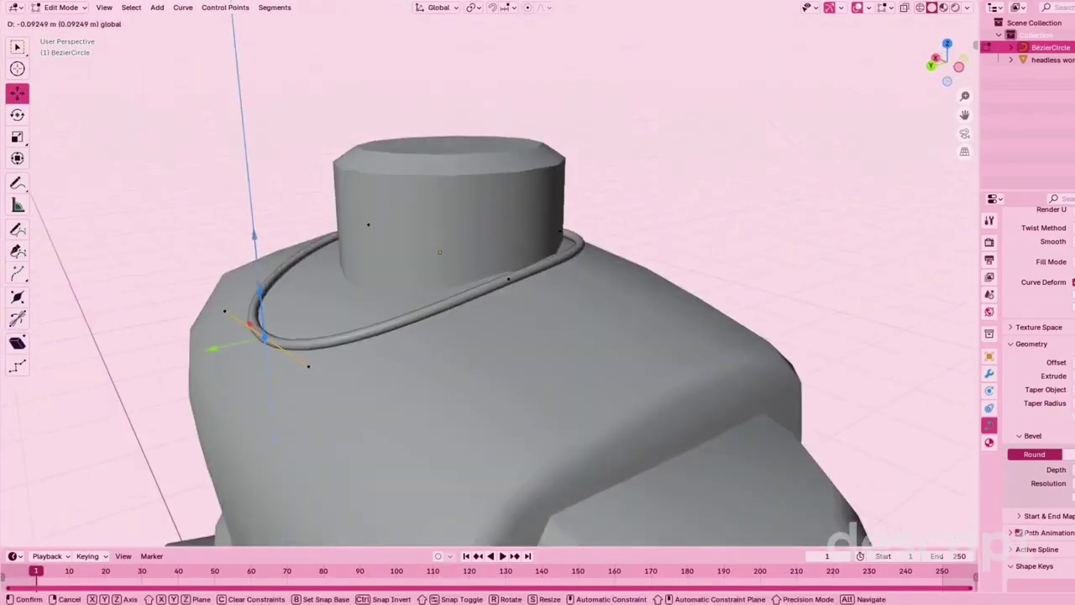
Nudge a side control point of the necklace slightly along one axis and leave edit mode
middle_drag(353, 311, 462, 324)
click(387, 269)
drag(338, 271, 348, 270)
click(496, 368)
middle_drag(504, 378, 503, 336)
key(Tab)
middle_drag(504, 277, 513, 420)
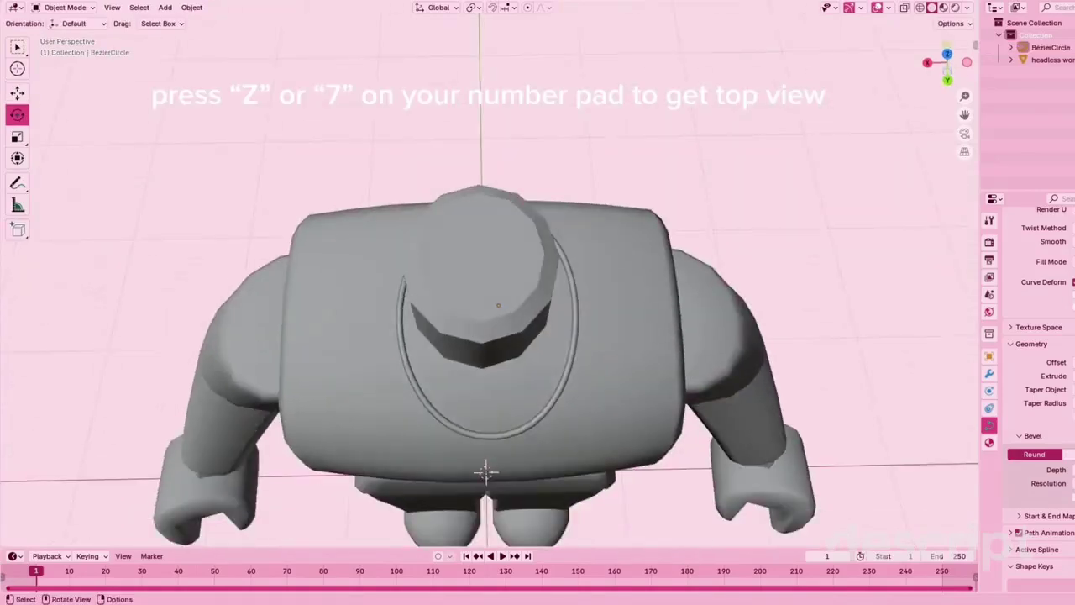
In top view, reopen the necklace for editing and shift its +X side and rear control points slightly toward +X
key(KP_7)
click(504, 330)
key(Tab)
click(616, 235)
drag(666, 235, 675, 235)
click(532, 339)
drag(585, 338, 595, 338)
Even out the necklace outline by moving both side control points slightly inward along X, and leave edit mode
click(451, 236)
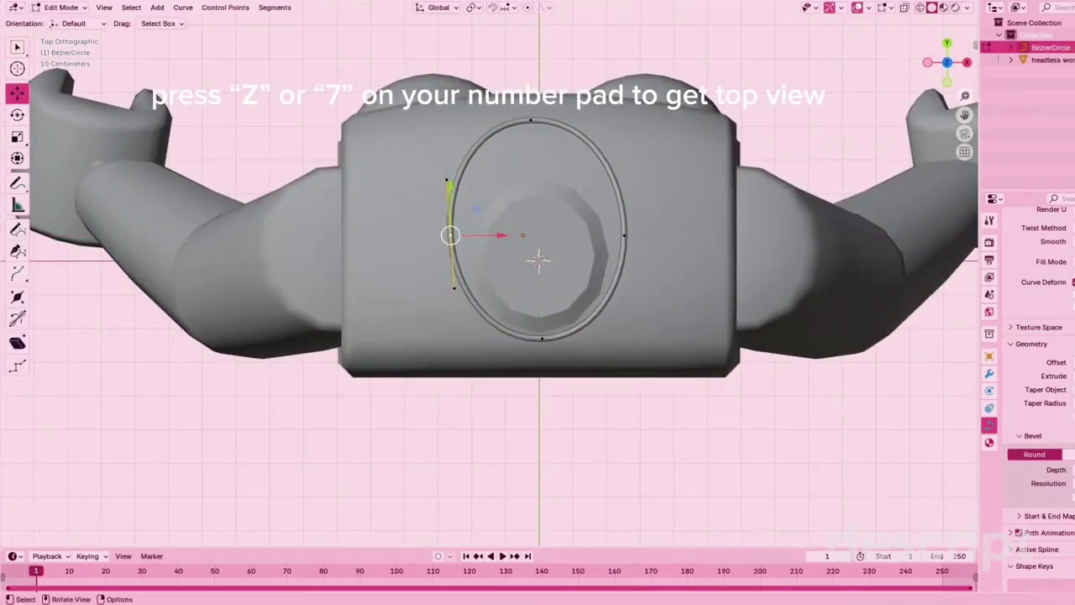
key(ctrl+z)
mouse_move(501, 236)
mouse_down()
mouse_move(411, 235)
mouse_move(511, 235)
mouse_up()
click(624, 235)
key(Tab)
key(Tab)
drag(673, 235, 669, 235)
key(Tab)
Move the necklace's front control point along the Y axis so the cord rests on the chest surface
click(521, 429)
middle_drag(521, 420, 672, 302)
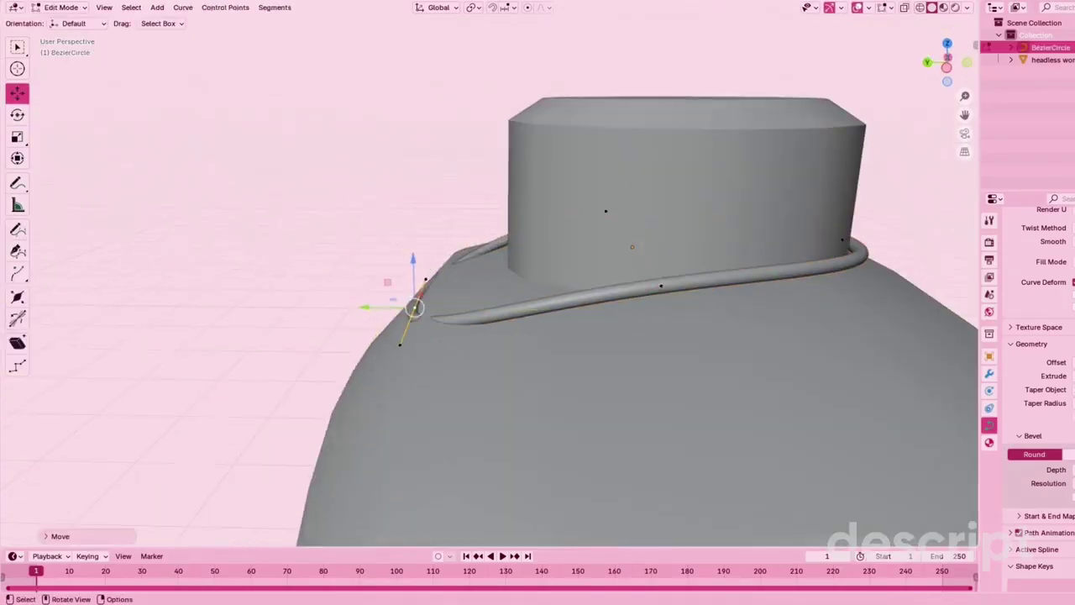
key(g)
key(y)
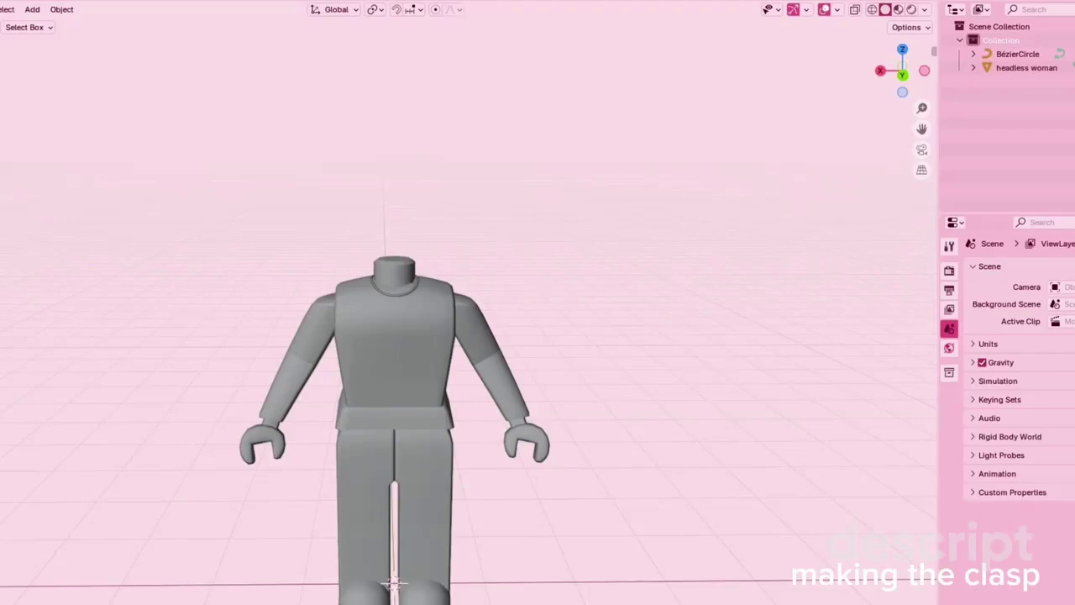
Add a second Bézier circle curve for the clasp
click(31, 10)
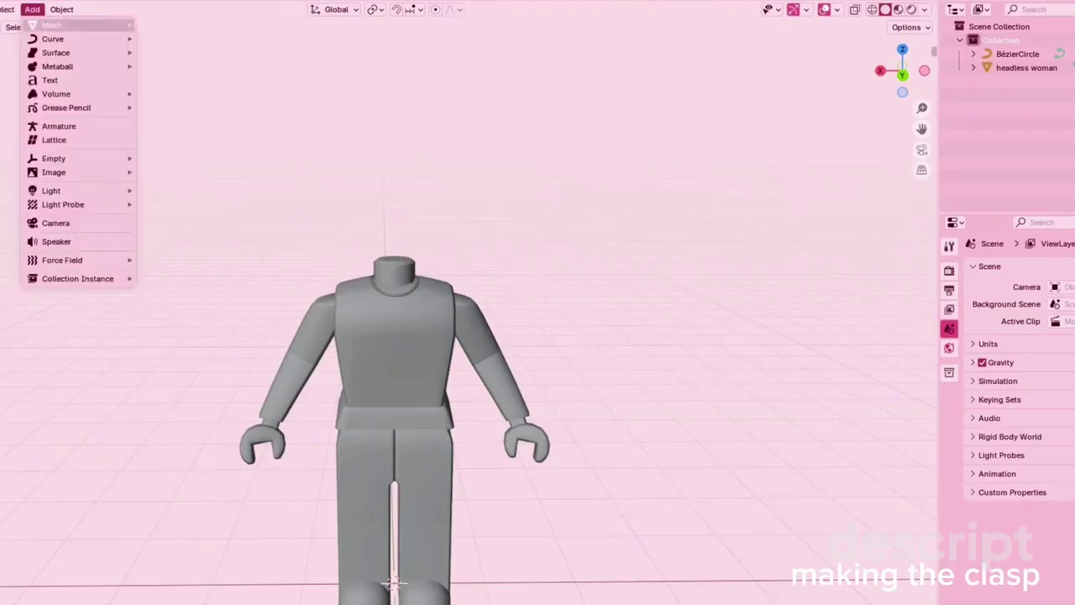
mouse_move(52, 38)
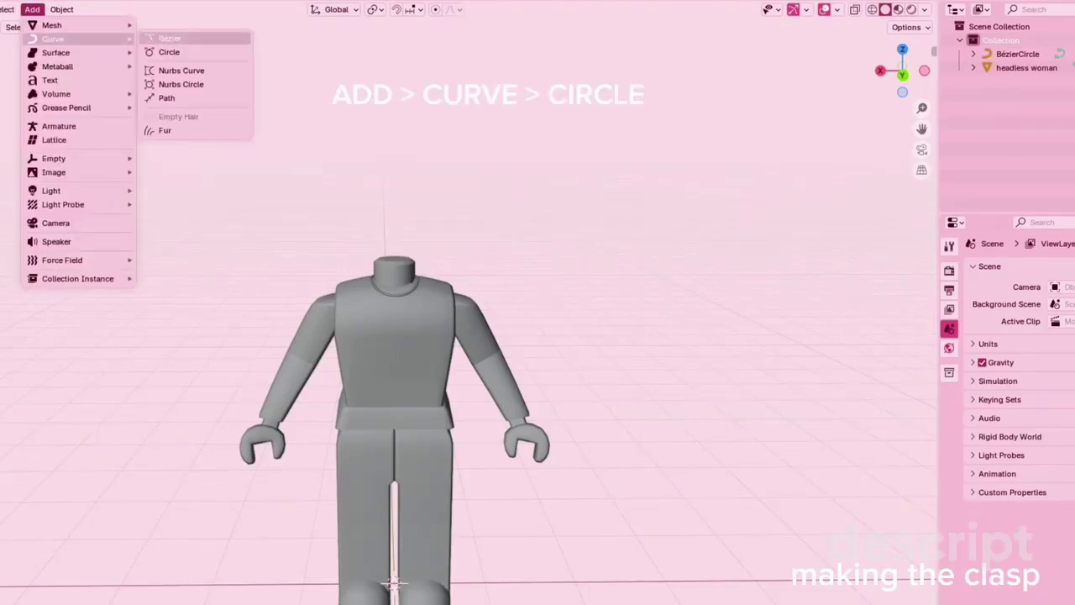
click(168, 52)
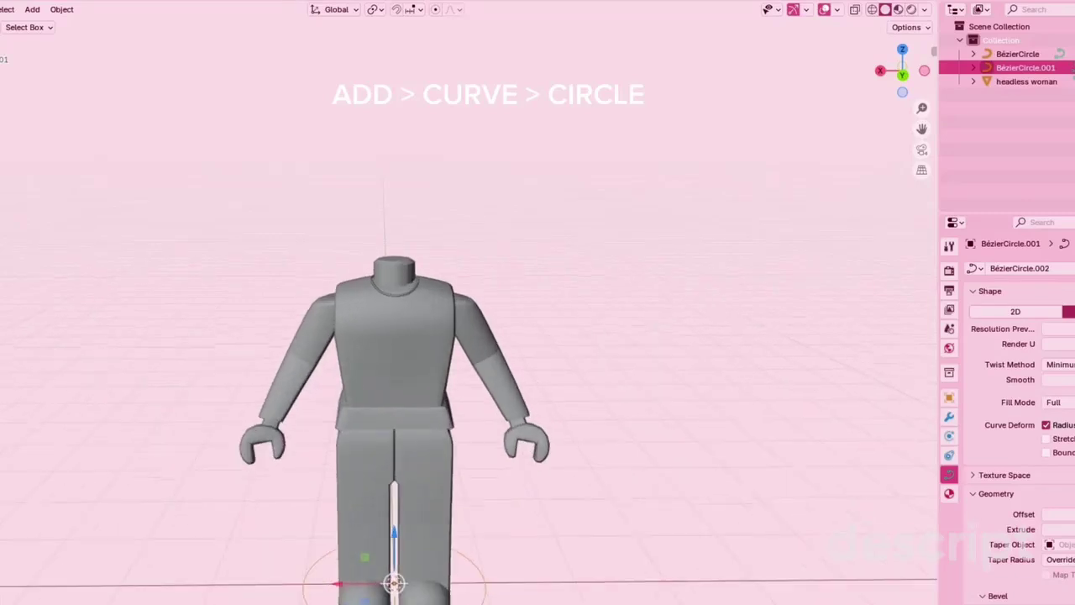
Move the new circle up and out beside the body, and set its bevel depth to 0.04 m
drag(393, 532, 394, 437)
drag(338, 488, 585, 487)
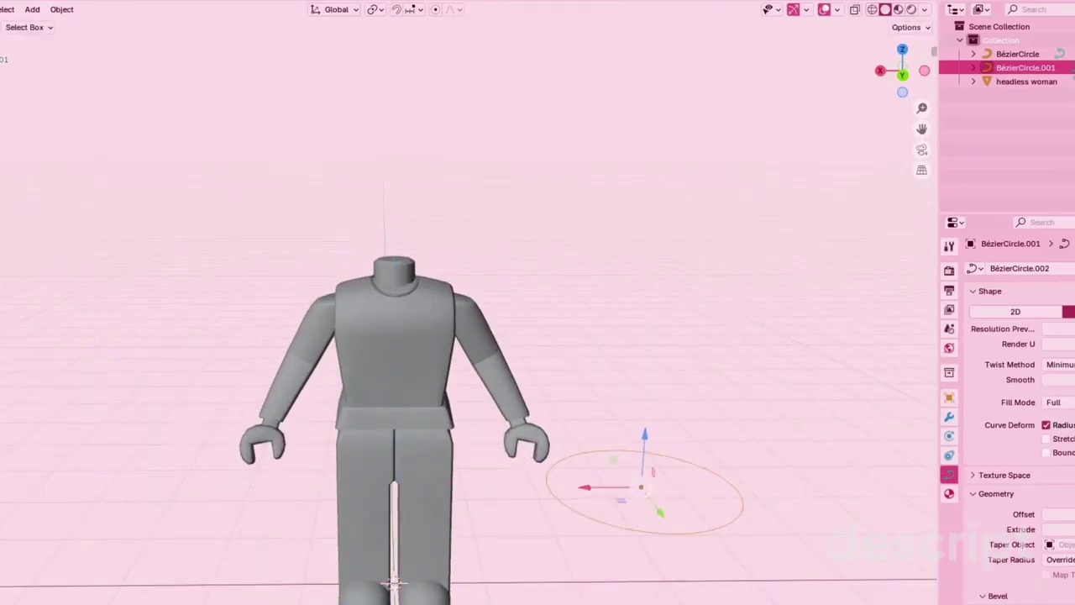
shift+middle_drag(586, 487, 381, 463)
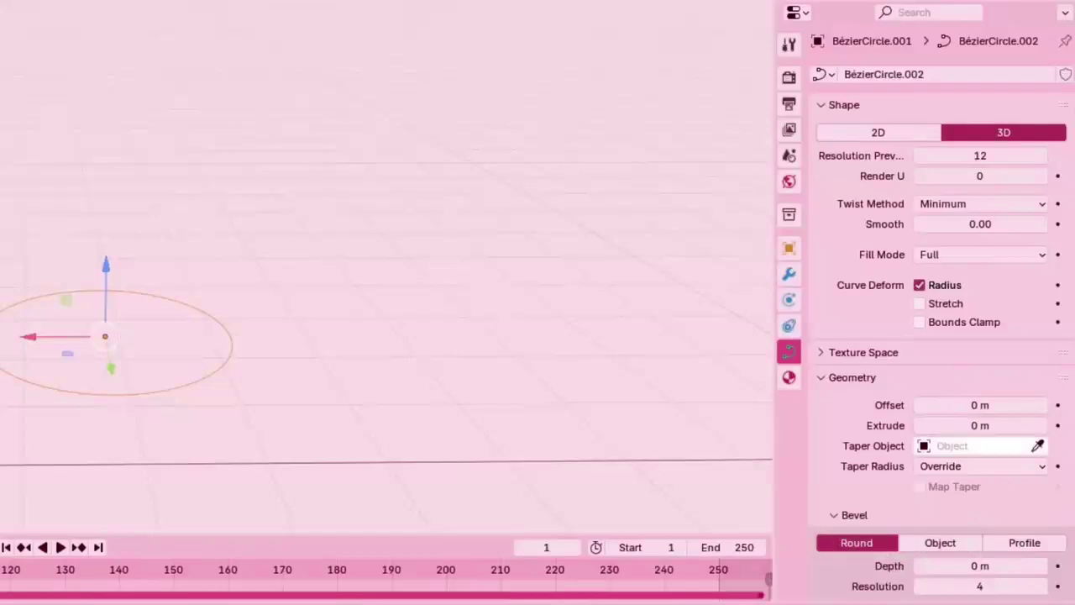
drag(980, 565, 1018, 565)
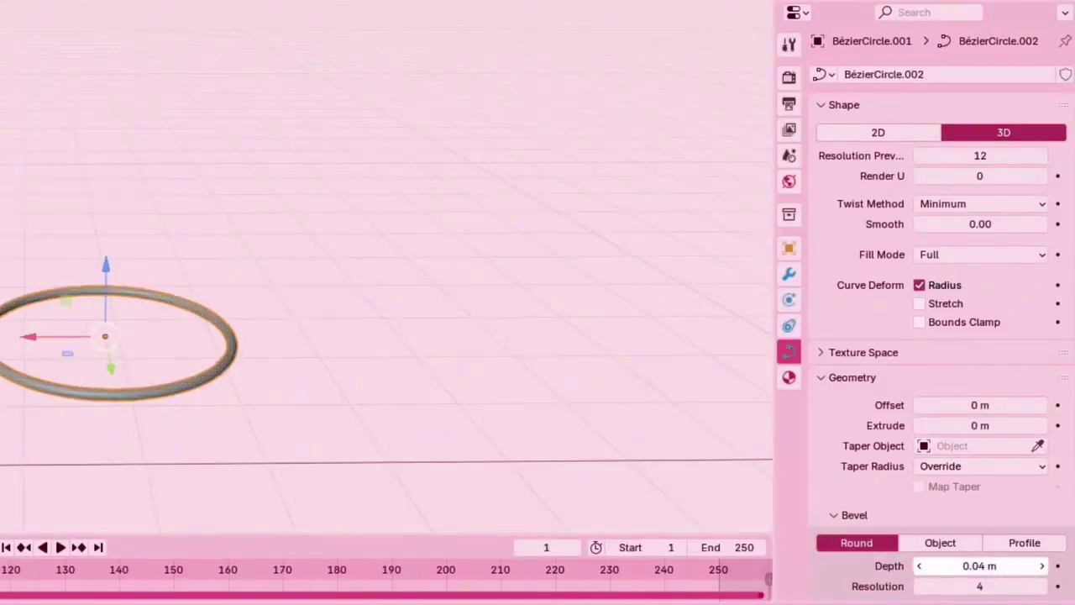
Rotate the clasp ring so it stands upright, edge-on to the front of the character
key(shift+space)
key(r)
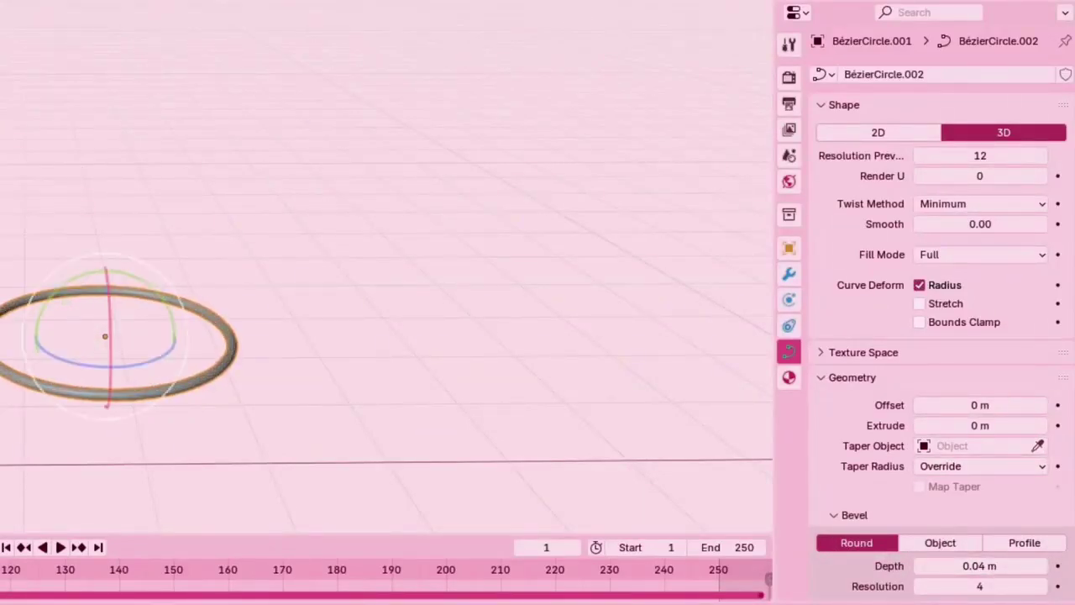
drag(42, 318, 51, 297)
middle_drag(52, 297, 21, 299)
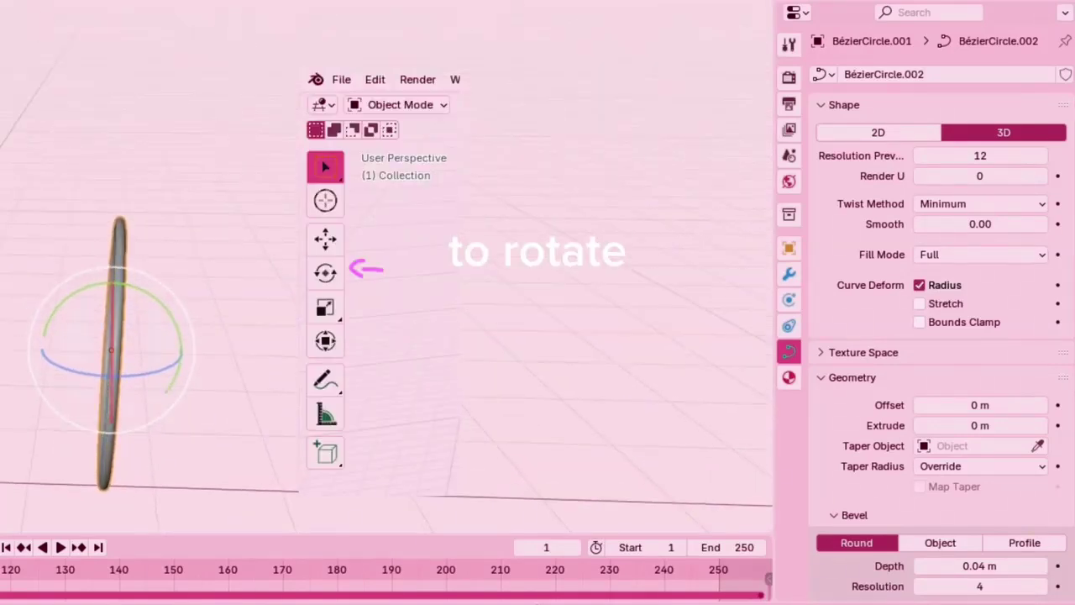
drag(144, 291, 143, 290)
Move the upright clasp ring back to the character and up to chest height
click(17, 98)
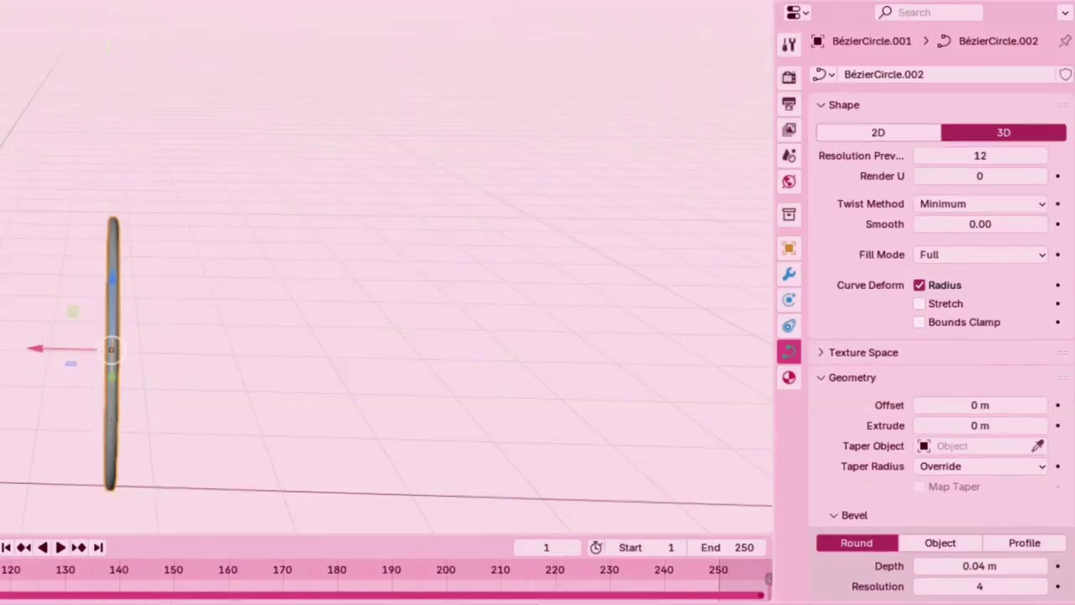
drag(477, 421, 233, 414)
key(a)
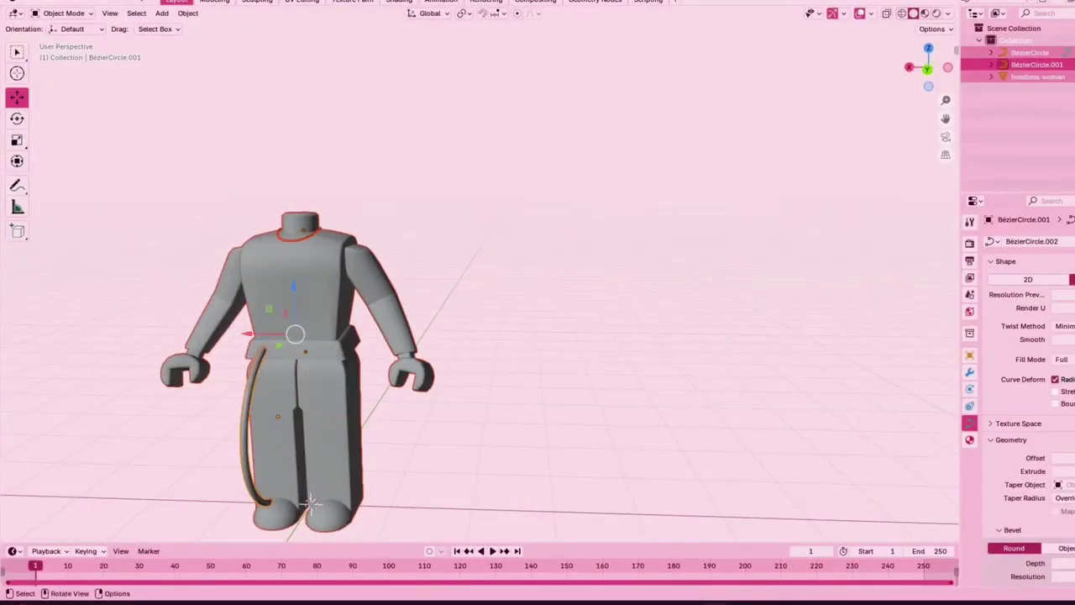
click(246, 417)
shift+middle_drag(247, 418, 412, 420)
drag(442, 370, 444, 242)
drag(397, 291, 440, 292)
Scale the clasp ring down to a tiny loop, using a factor of about -0.06
shift+middle_drag(440, 291, 314, 402)
scroll(429, 370, up, 4)
key(s)
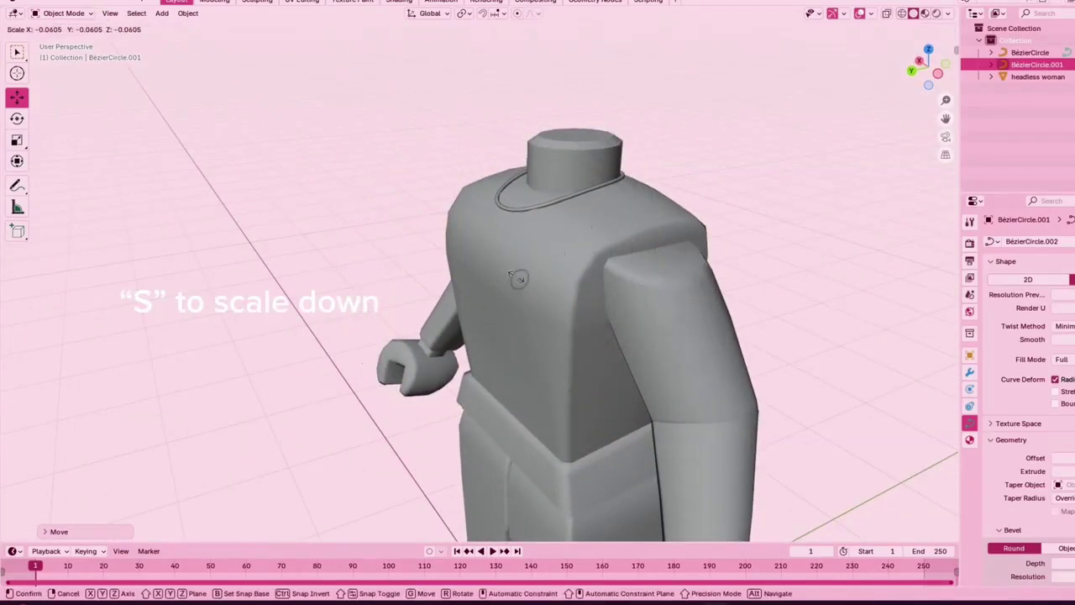
click(517, 277)
Move the small clasp ring up to the necklace and forward along Y to its front
key(g)
key(z)
drag(522, 156, 521, 162)
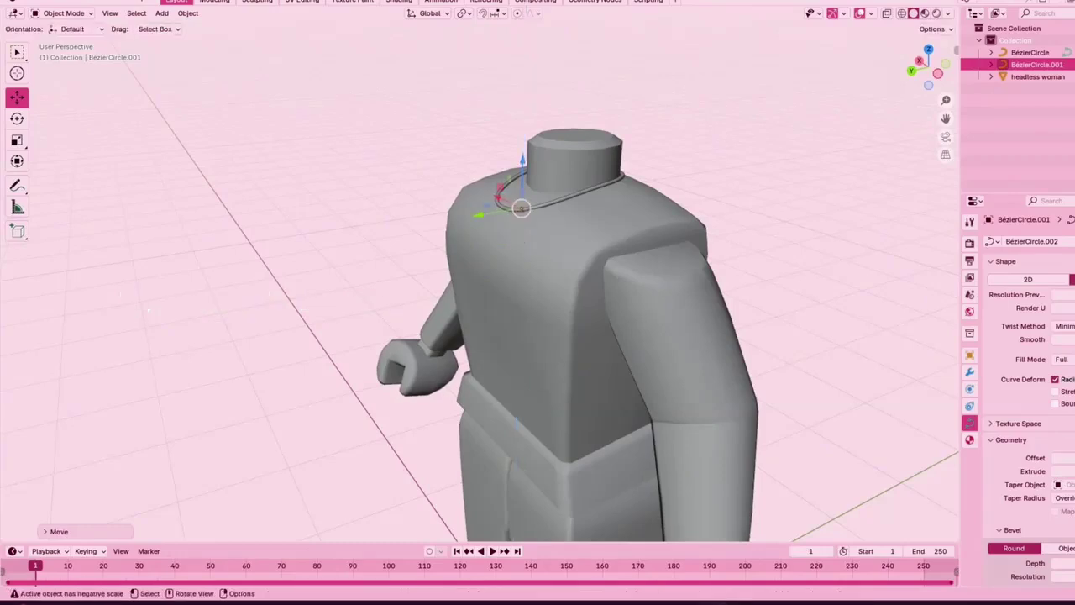
drag(482, 216, 458, 219)
scroll(459, 220, up, 5)
shift+middle_drag(459, 219, 496, 349)
drag(256, 275, 260, 276)
key(Return)
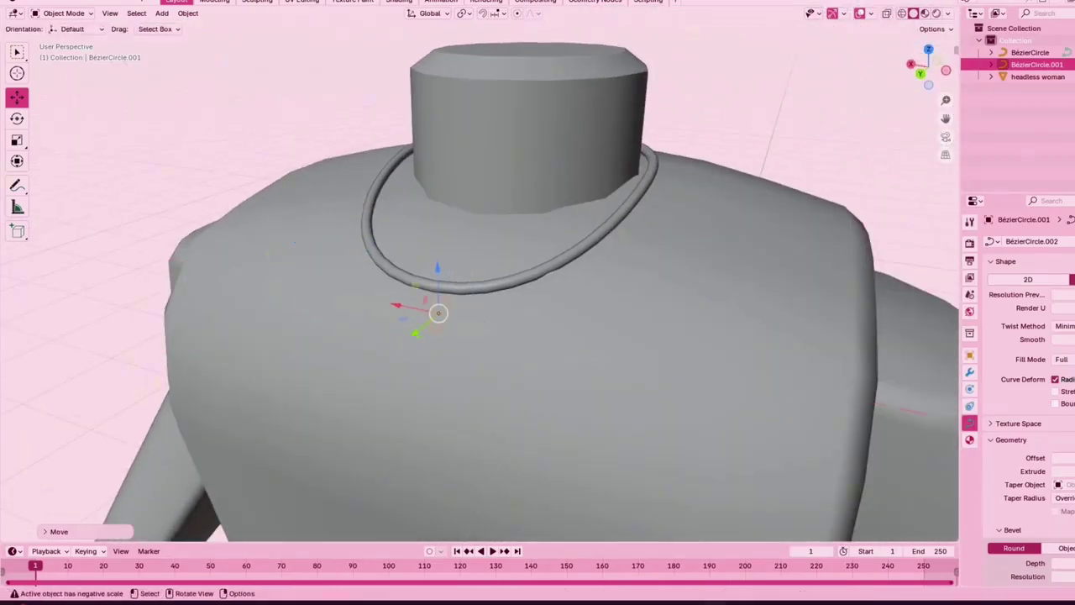
Fine-tune the clasp ring's height and Y position so it loops around the front of the necklace cord
middle_drag(470, 319, 403, 324)
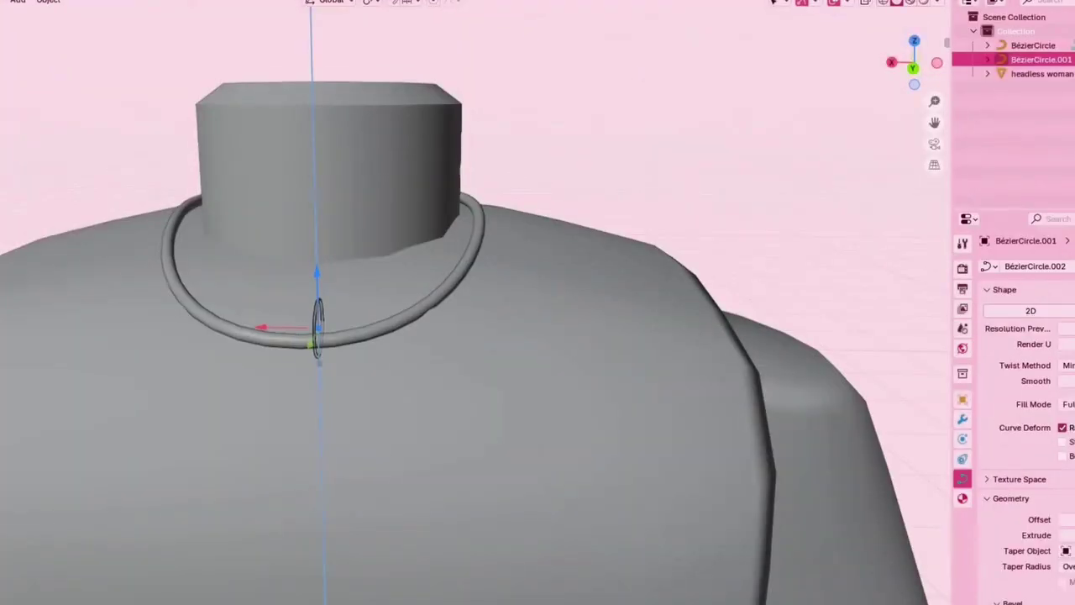
key(Return)
middle_drag(312, 343, 522, 358)
scroll(427, 327, up, 3)
drag(474, 366, 468, 367)
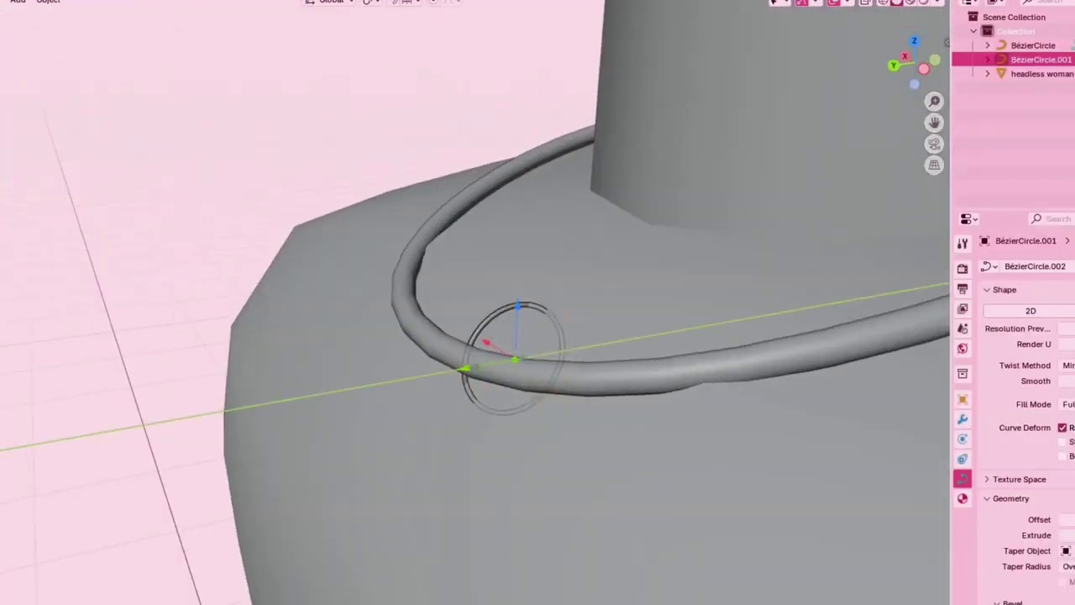
Move the clasp ring forward along Y, then pull its front and back control points inward along Y to narrow the loop
drag(468, 367, 411, 376)
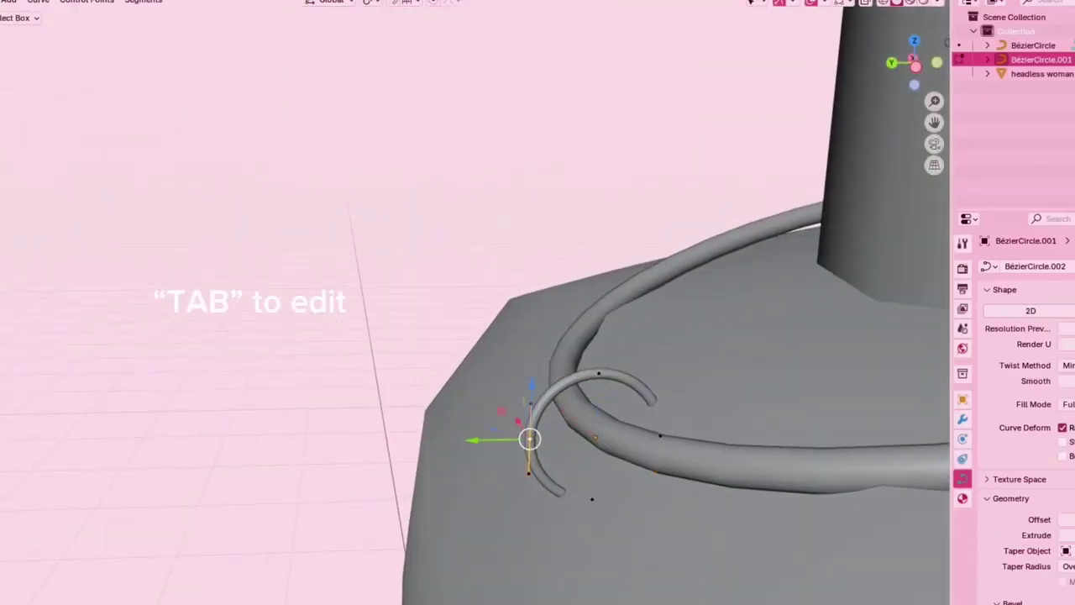
drag(475, 440, 500, 440)
shift+middle_drag(500, 439, 371, 417)
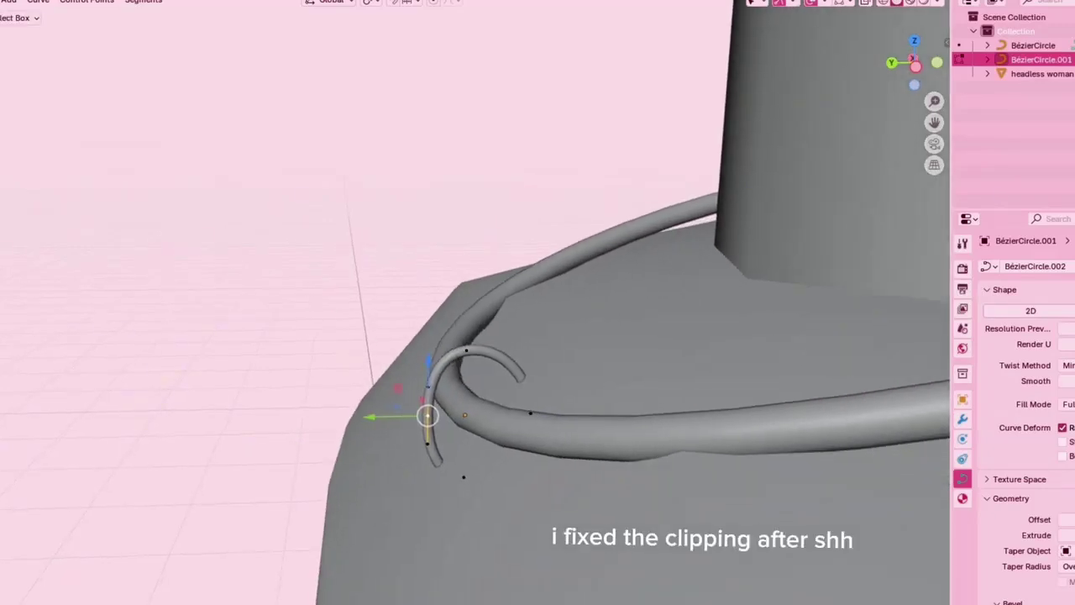
drag(474, 415, 436, 415)
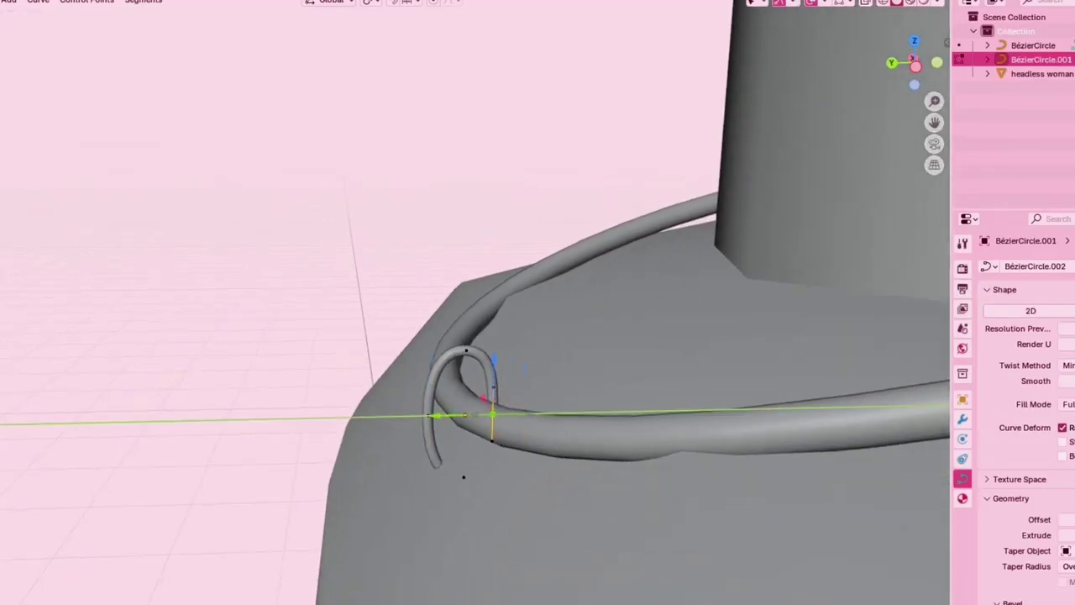
key(Return)
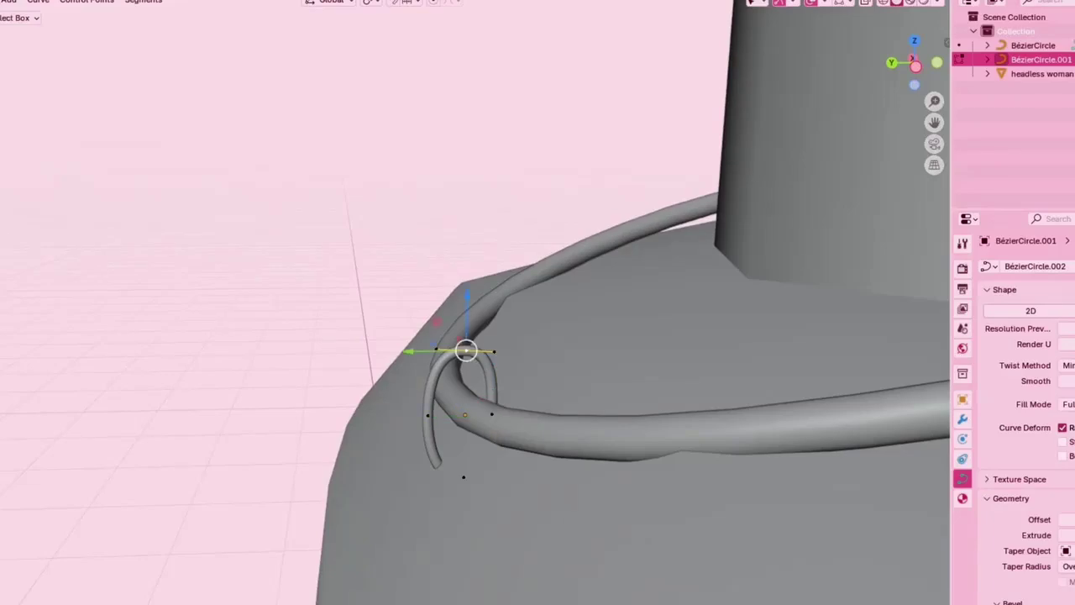
Bring the clasp ring's top and bottom control points closer together along Z to shorten the loop
key(g)
key(z)
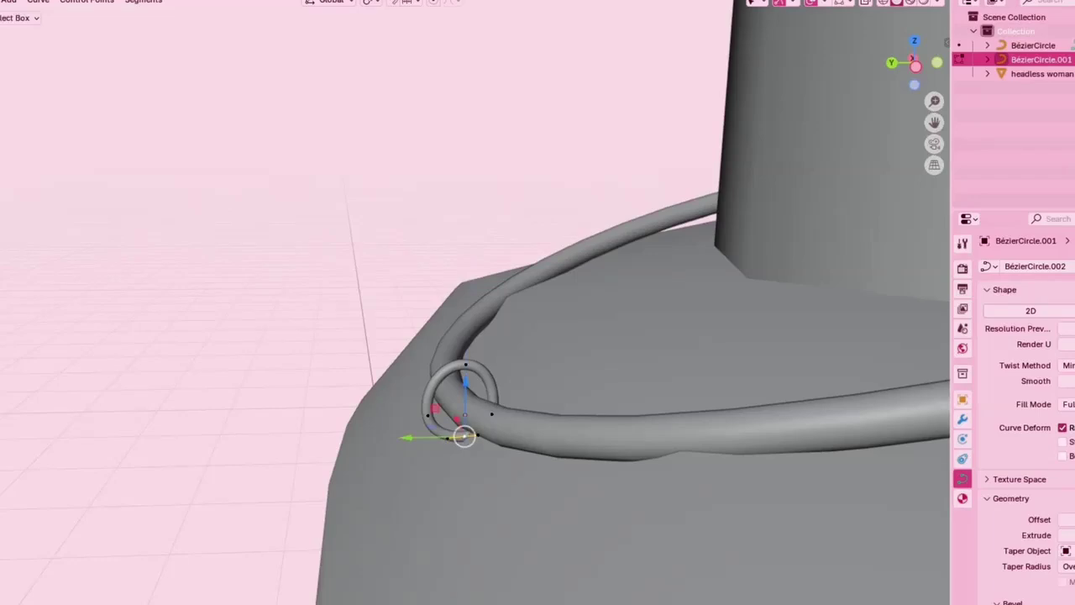
key(g)
key(y)
drag(380, 417, 370, 417)
Shift the clasp ring's top, back and bottom control points along Y to round the loop, and return to Object Mode
key(g)
key(y)
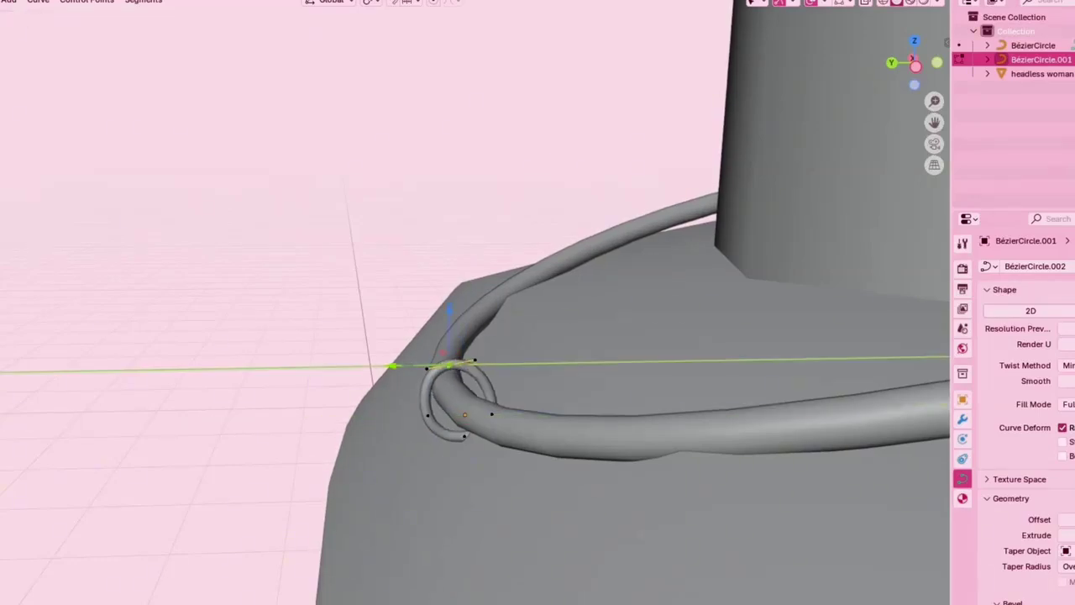
drag(393, 365, 395, 365)
key(g)
key(y)
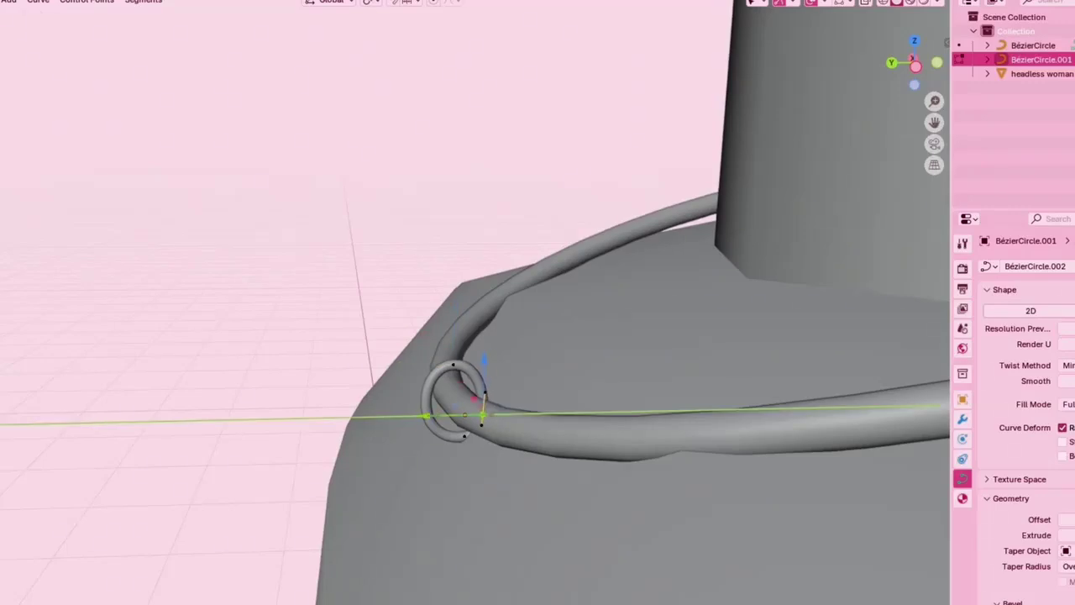
key(Return)
drag(408, 438, 397, 437)
key(Tab)
Tilt the clasp ring about X and reposition it so it hangs around the front of the necklace cord
middle_drag(378, 437, 202, 411)
click(374, 430)
key(shift+space)
key(r)
drag(506, 490, 483, 490)
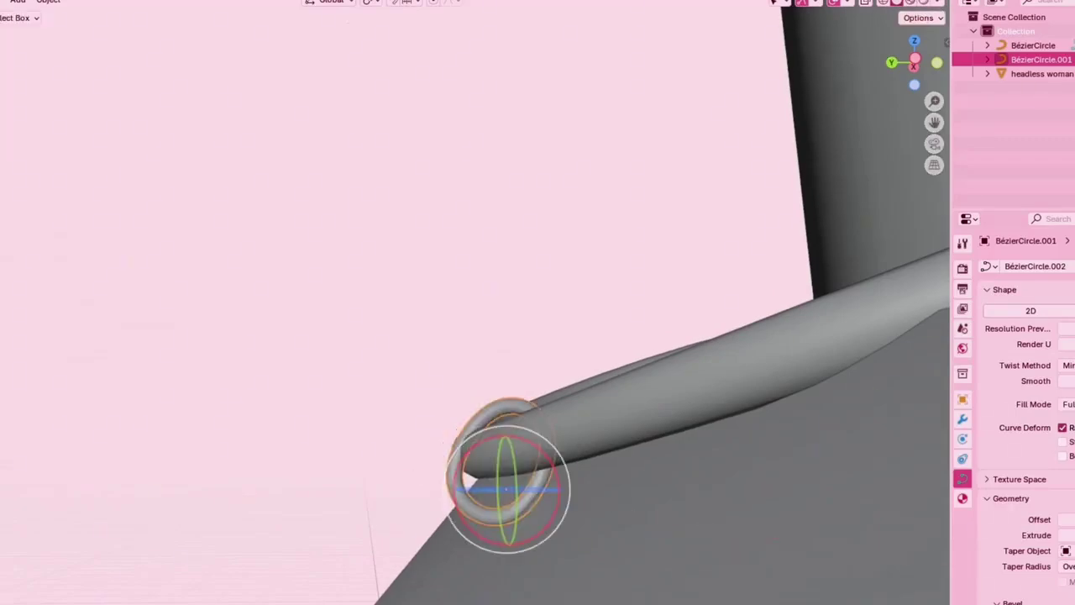
key(g)
key(Return)
click(352, 353)
Shift the clasp ring slightly along X to centre it on the front of the necklace
middle_drag(353, 353, 554, 357)
scroll(537, 352, down, 4)
scroll(372, 361, up, 2)
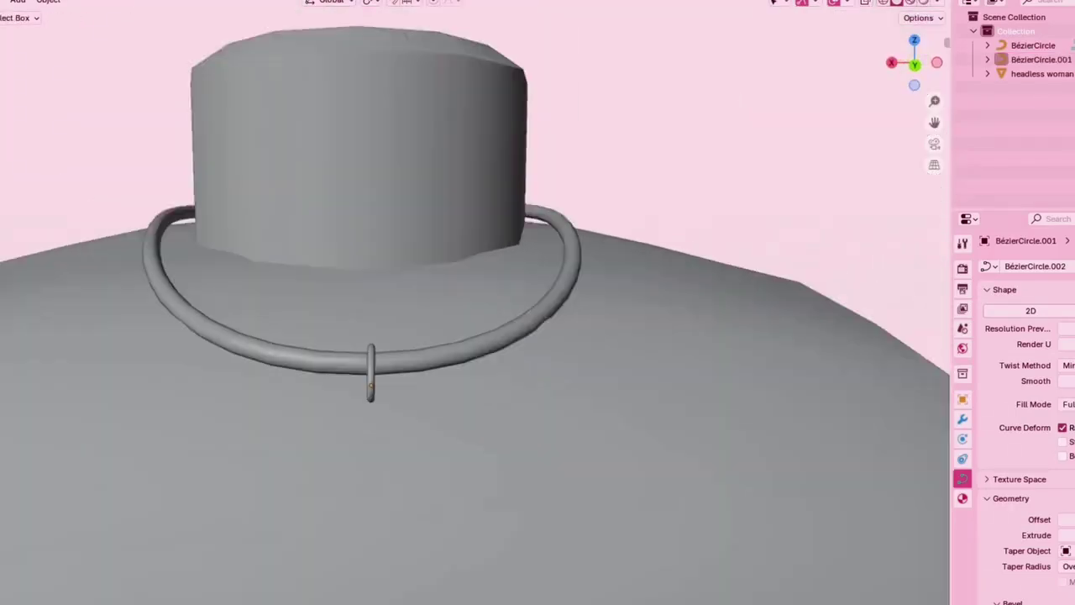
click(372, 370)
scroll(375, 370, down, 3)
key(shift+space)
key(g)
scroll(374, 353, down, 2)
drag(325, 339, 333, 339)
Adjust the clasp ring's front control point along Y in Edit Mode to refine the loop around the cord
click(375, 395)
scroll(387, 361, up, 5)
middle_drag(470, 369, 277, 403)
scroll(420, 420, up, 2)
click(432, 475)
key(Tab)
key(g)
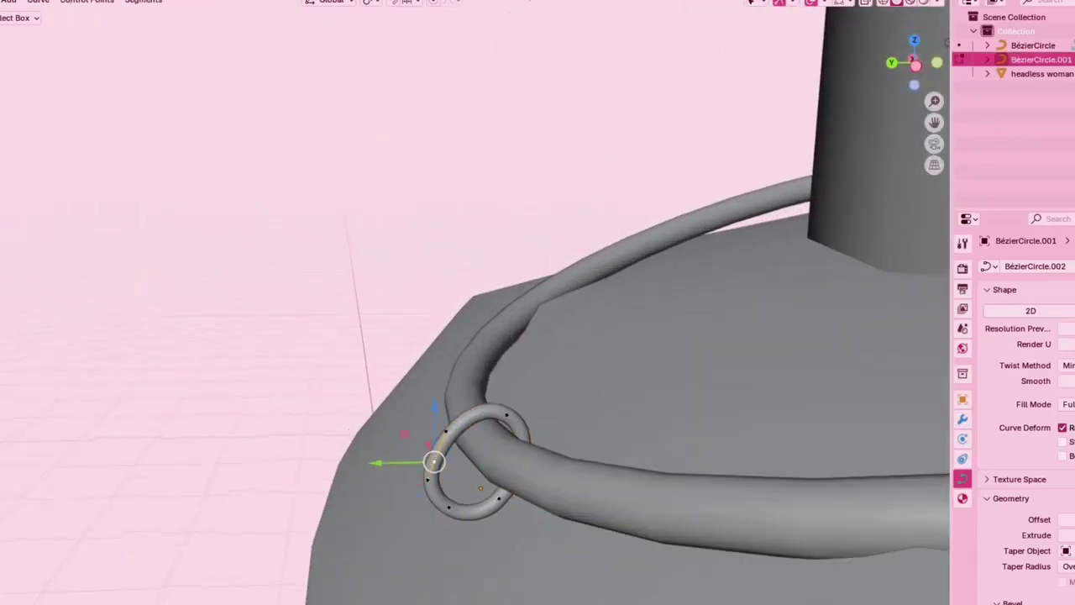
key(y)
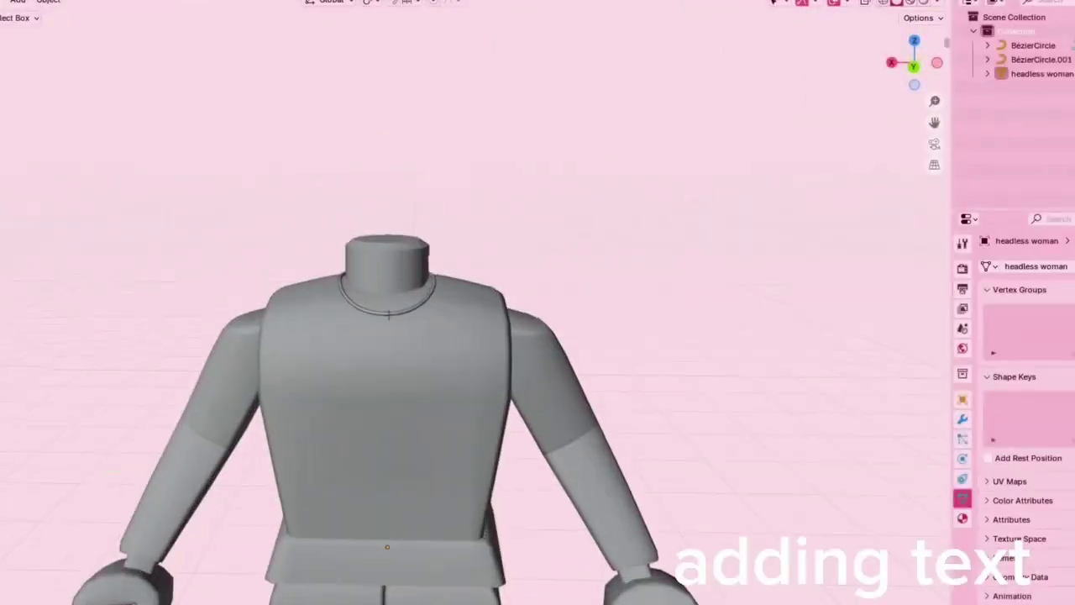
Add a text object and move it away from the character into open space
scroll(386, 378, down, 6)
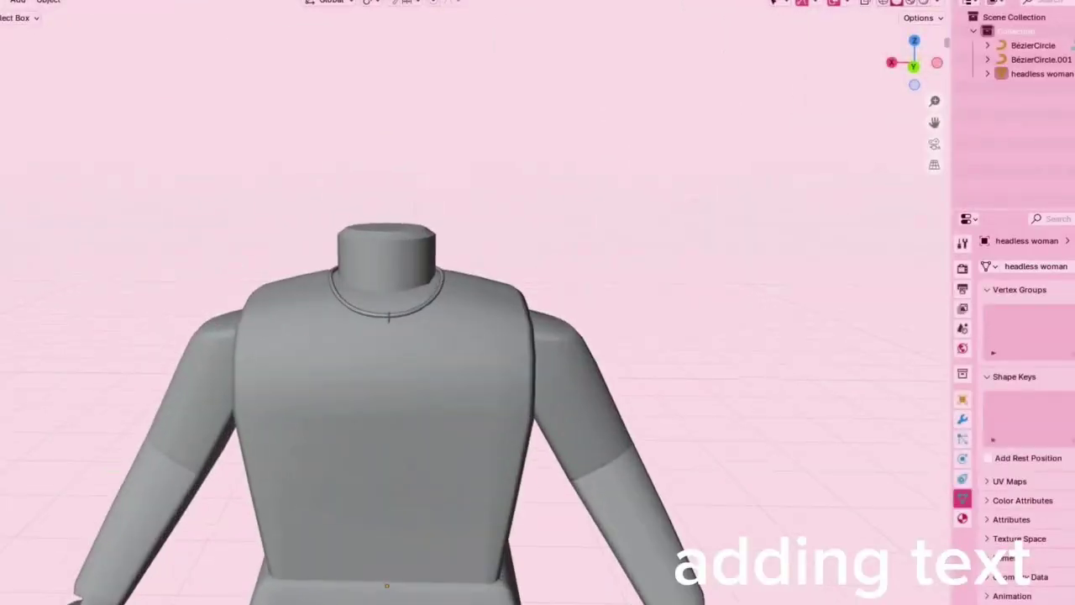
click(17, 1)
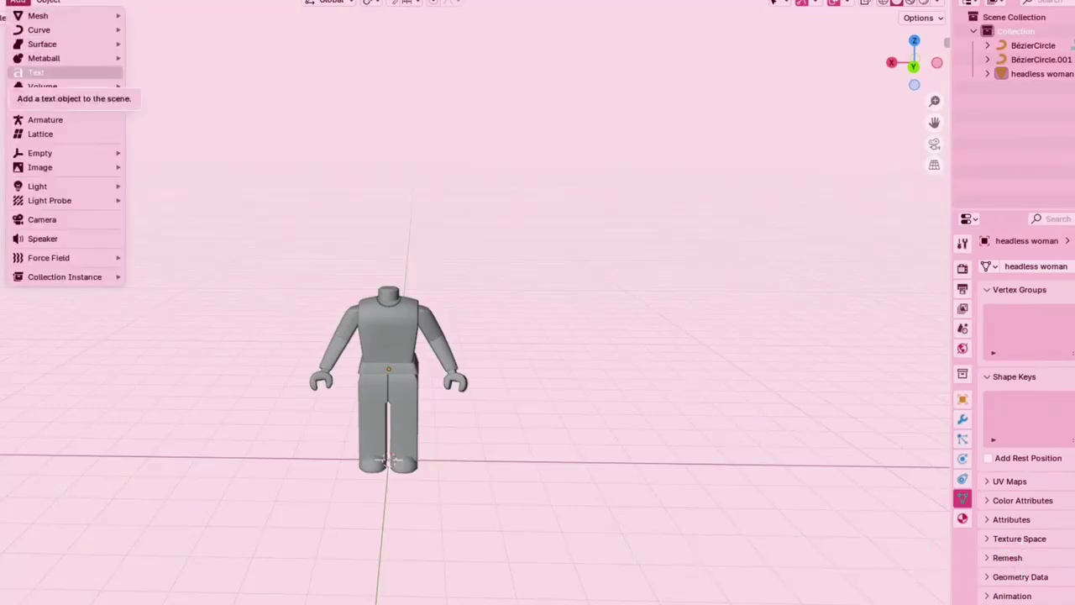
click(38, 72)
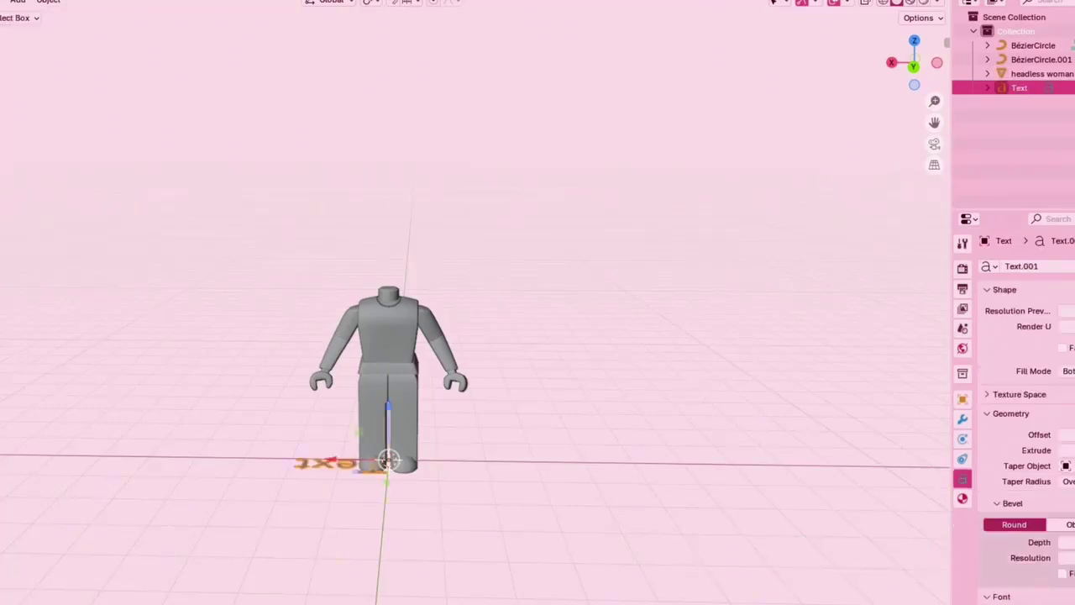
middle_drag(353, 277, 689, 340)
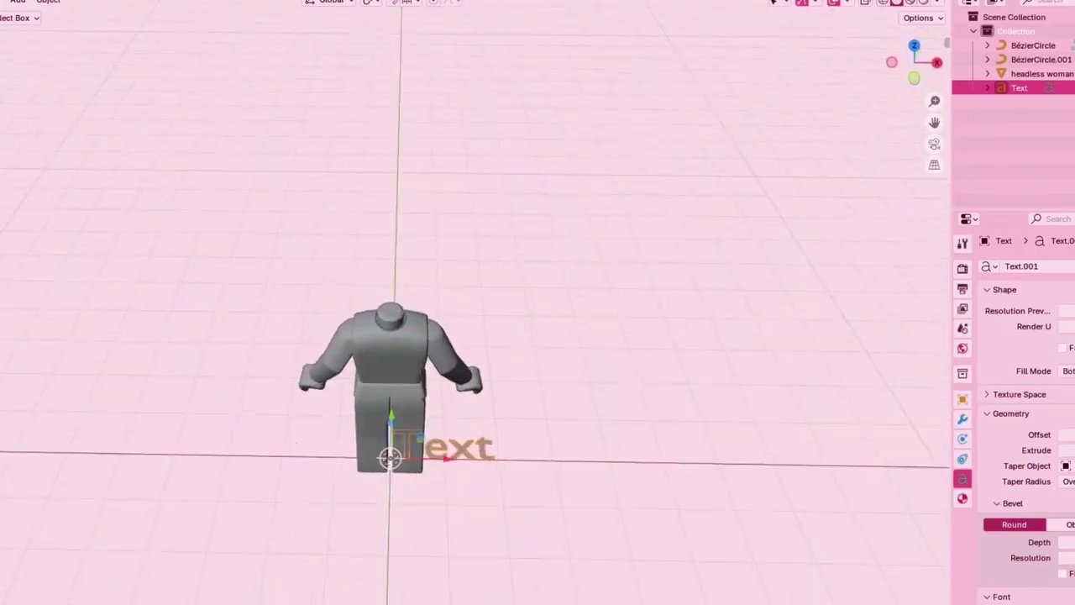
key(g)
click(491, 312)
scroll(491, 312, up, 4)
shift+middle_drag(491, 312, 360, 450)
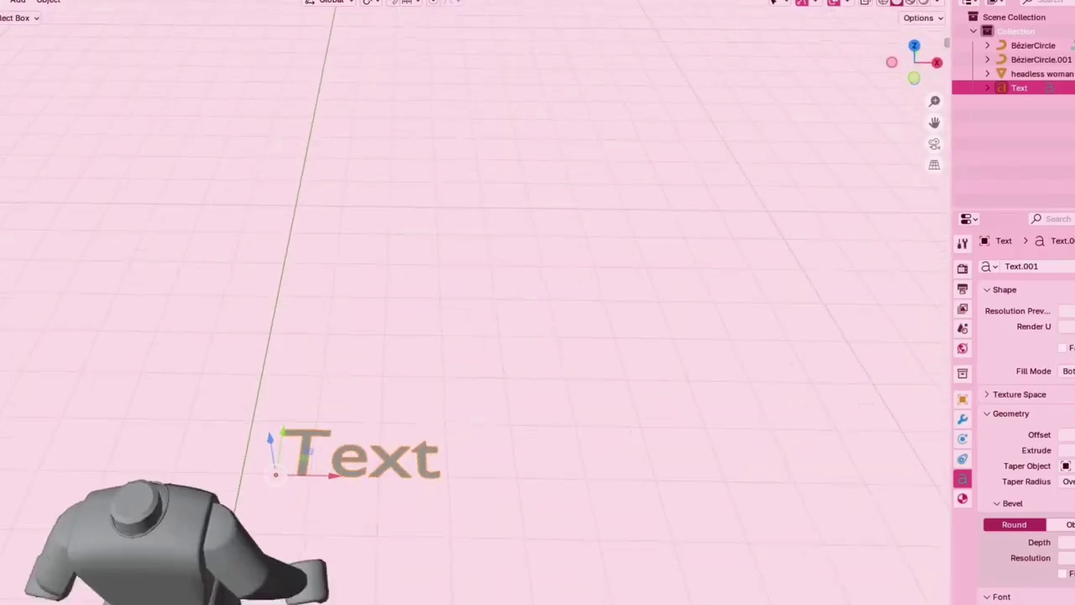
Replace the text object's default wording with "/cutiemark"
scroll(378, 370, up, 1)
key(Tab)
key(BackSpace)
key(BackSpace)
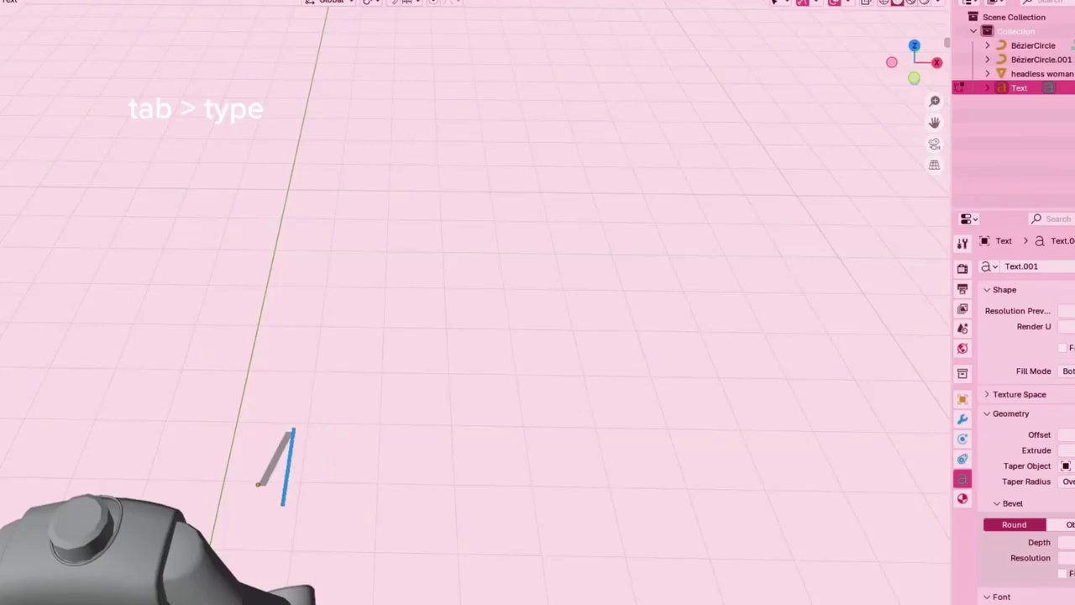
text(/cutiemark)
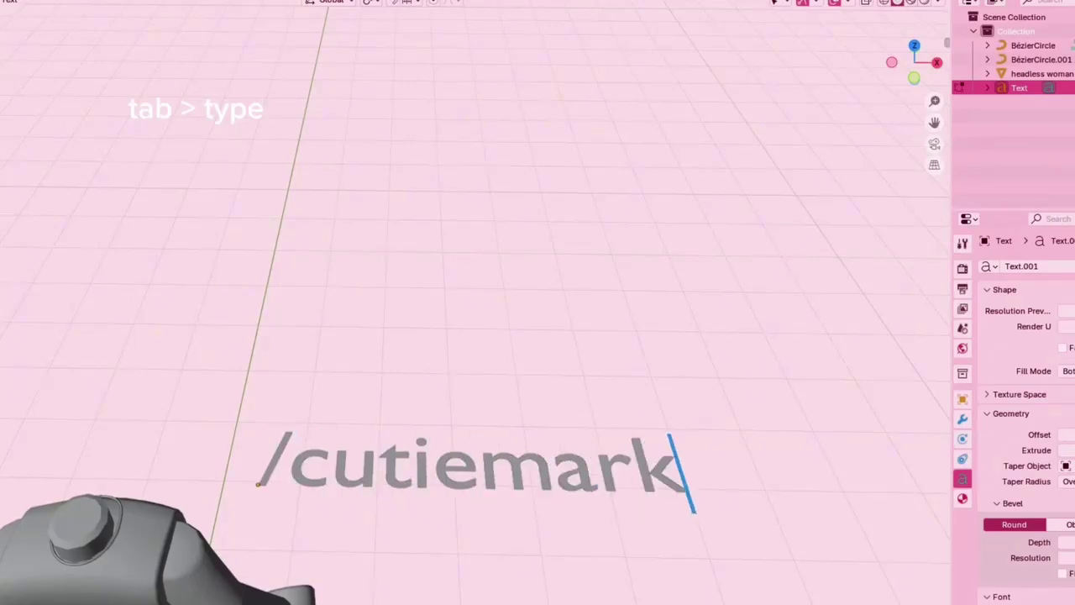
key(Tab)
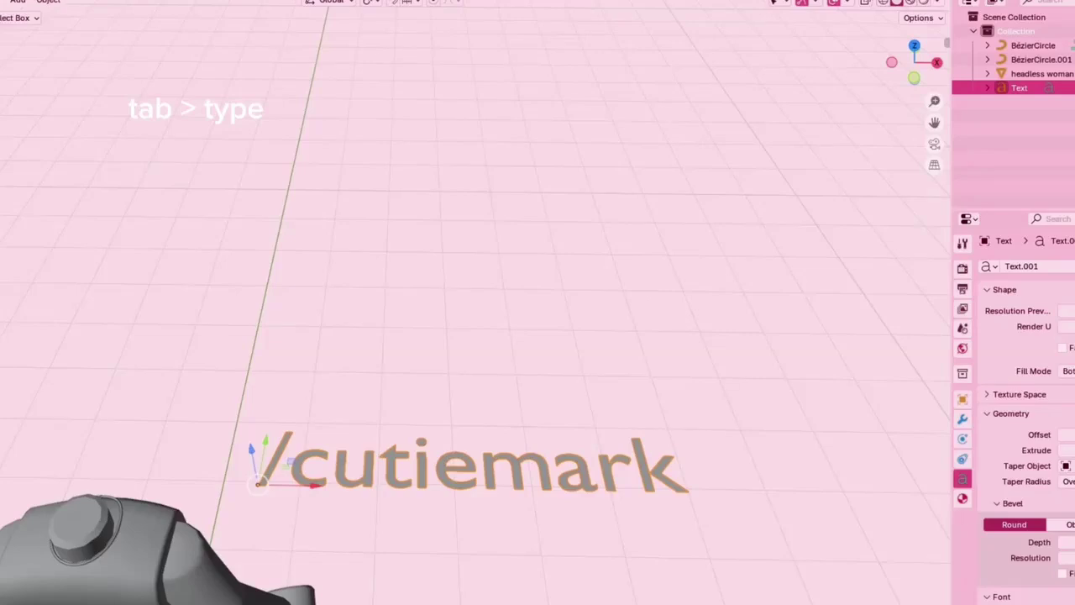
Turn the text about Z so it reads from the character's front, and place it beside the body
middle_drag(537, 336, 277, 286)
scroll(475, 303, down, 5)
middle_drag(476, 303, 483, 336)
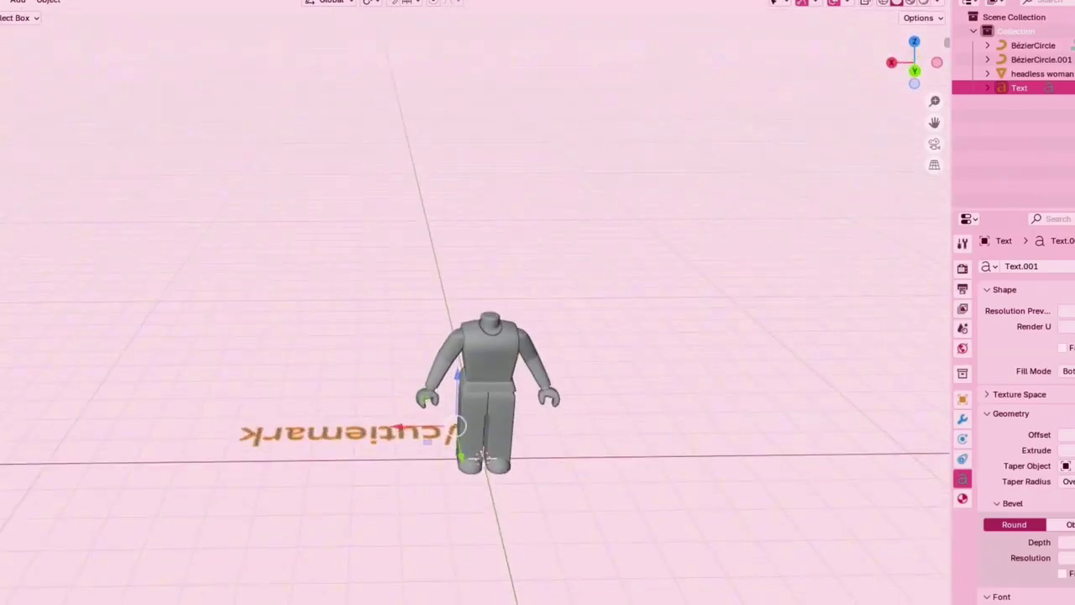
drag(430, 451, 514, 384)
key(g)
click(286, 361)
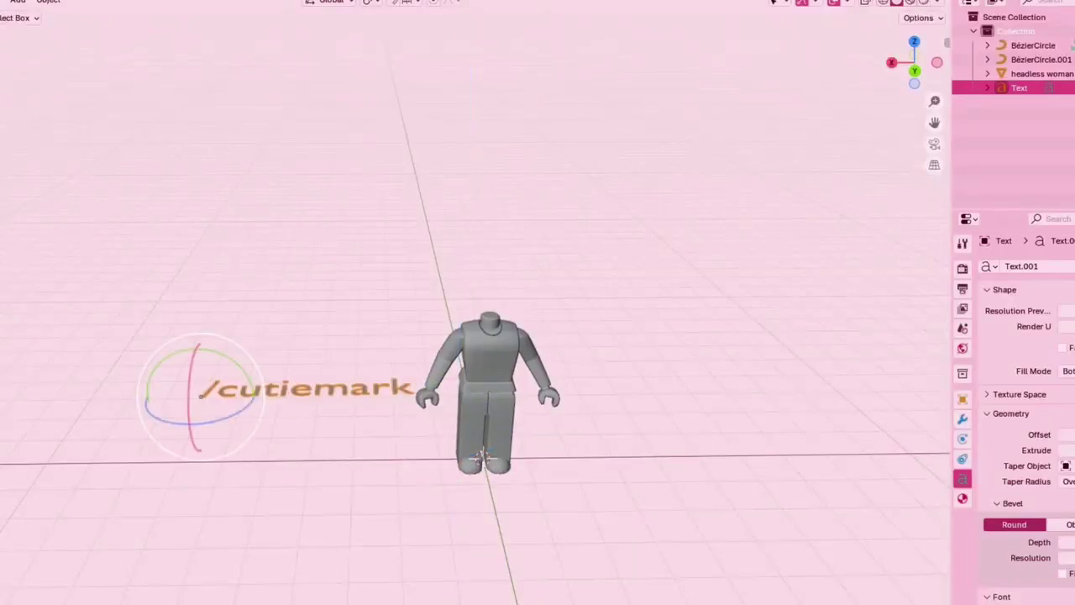
drag(217, 422, 223, 418)
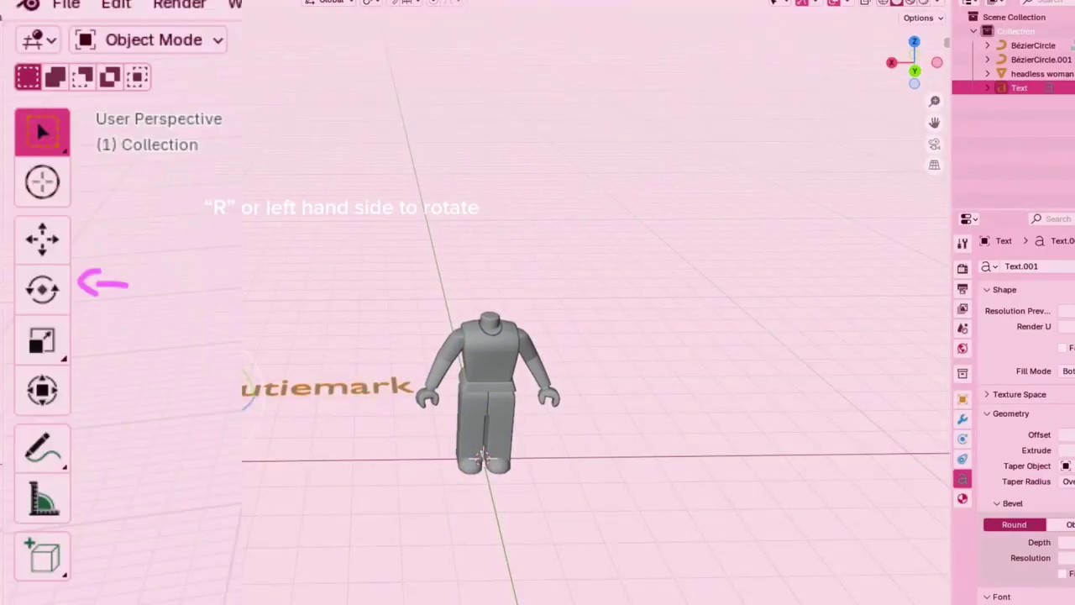
Raise the text to chest height in front of the character and scale it down
key(g)
click(531, 269)
shift+middle_drag(531, 269, 413, 247)
scroll(414, 247, up, 4)
middle_drag(605, 362, 481, 382)
key(s)
key(Return)
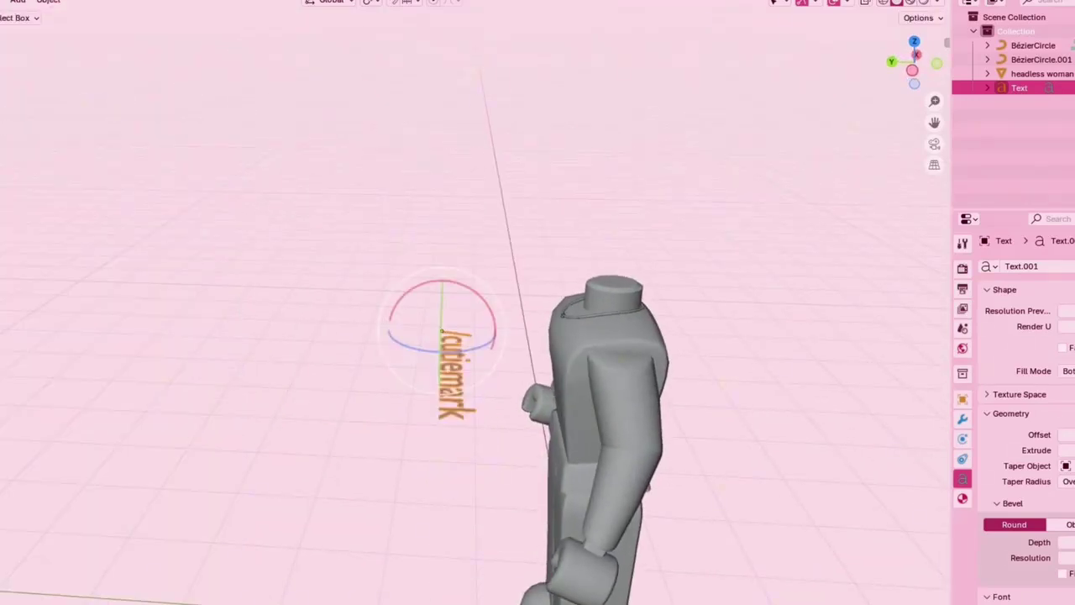
Rotate the text upright about X and reposition it in front of the character's chest
drag(410, 294, 368, 303)
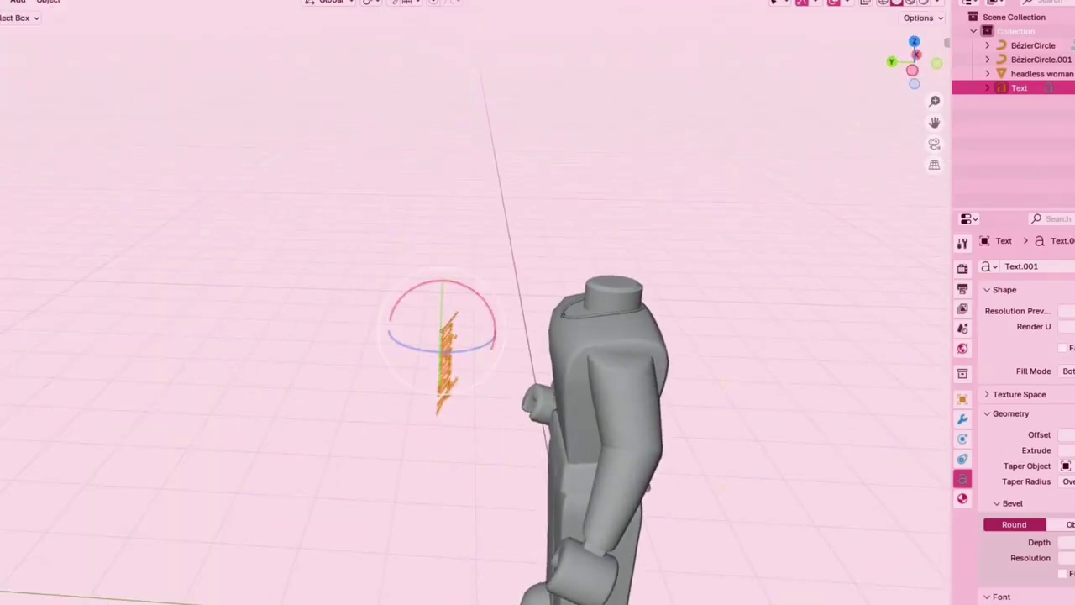
middle_drag(378, 319, 512, 315)
scroll(403, 328, down, 2)
key(g)
key(Return)
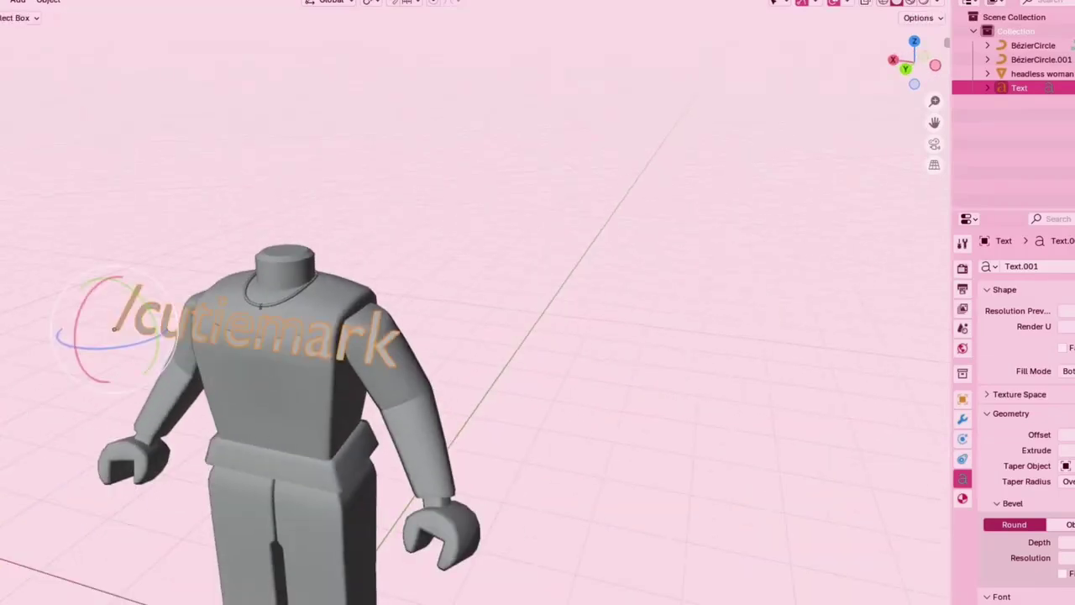
Scale the text smaller and move it across the upper chest just below the necklace
scroll(403, 328, up, 4)
middle_drag(403, 328, 470, 329)
shift+middle_drag(336, 336, 555, 319)
shift+middle_drag(302, 370, 538, 310)
middle_drag(369, 319, 504, 324)
key(g)
key(s)
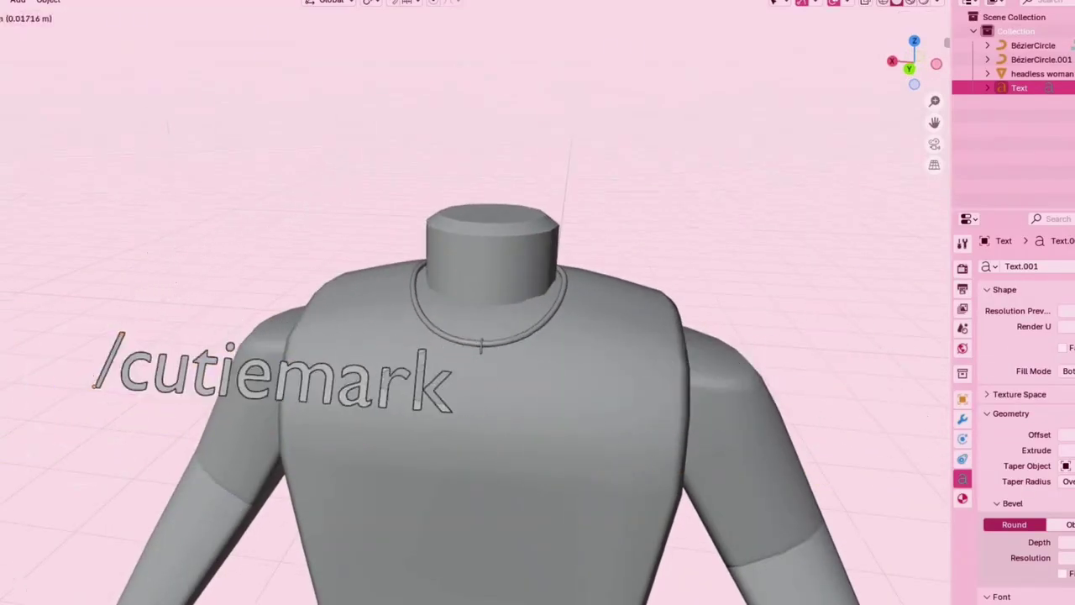
click(315, 306)
middle_drag(316, 306, 420, 313)
key(g)
key(Return)
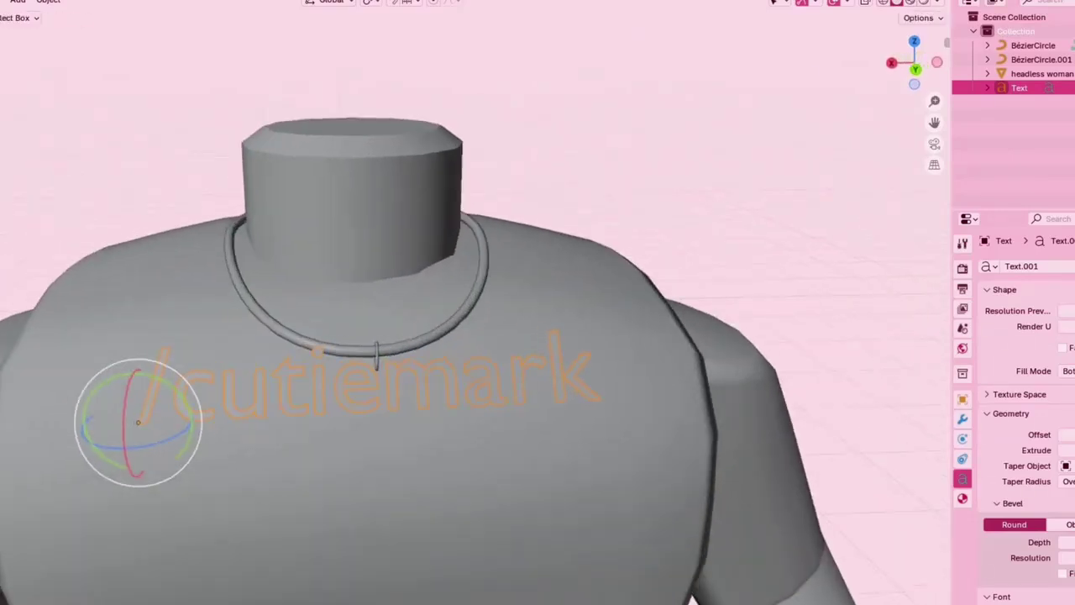
Nudge the text closer to the necklace and frame the selected text in the viewport
middle_drag(404, 378, 425, 338)
key(g)
click(428, 339)
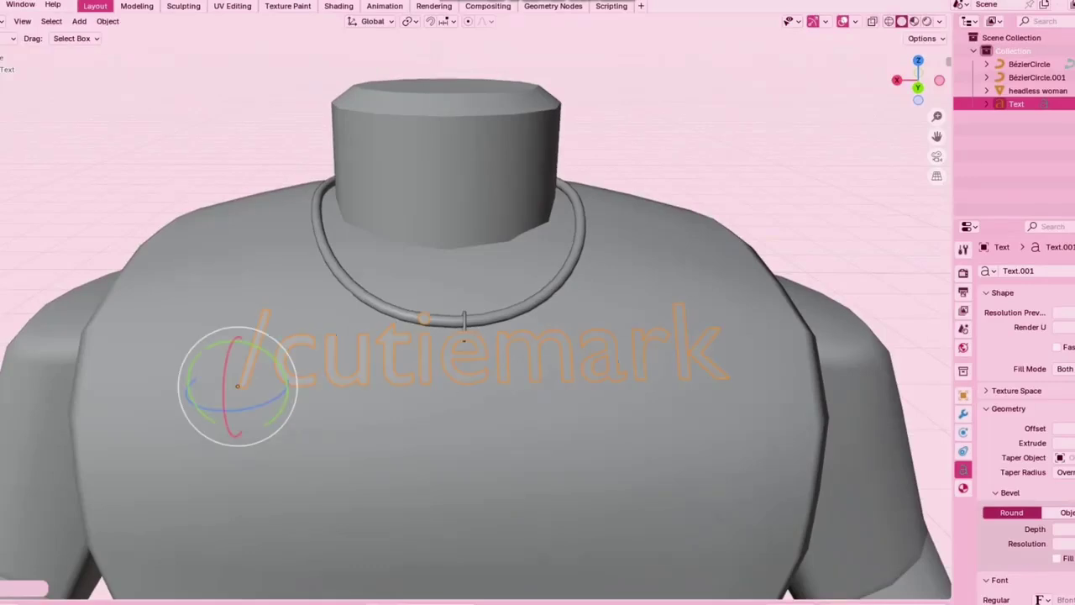
shift+middle_drag(425, 339, 655, 289)
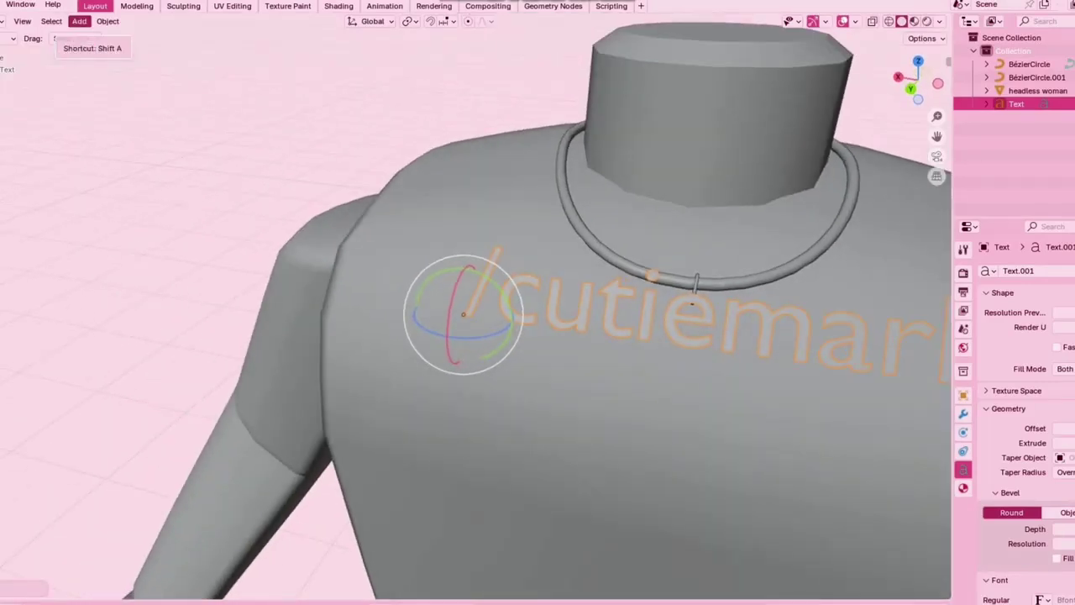
click(21, 21)
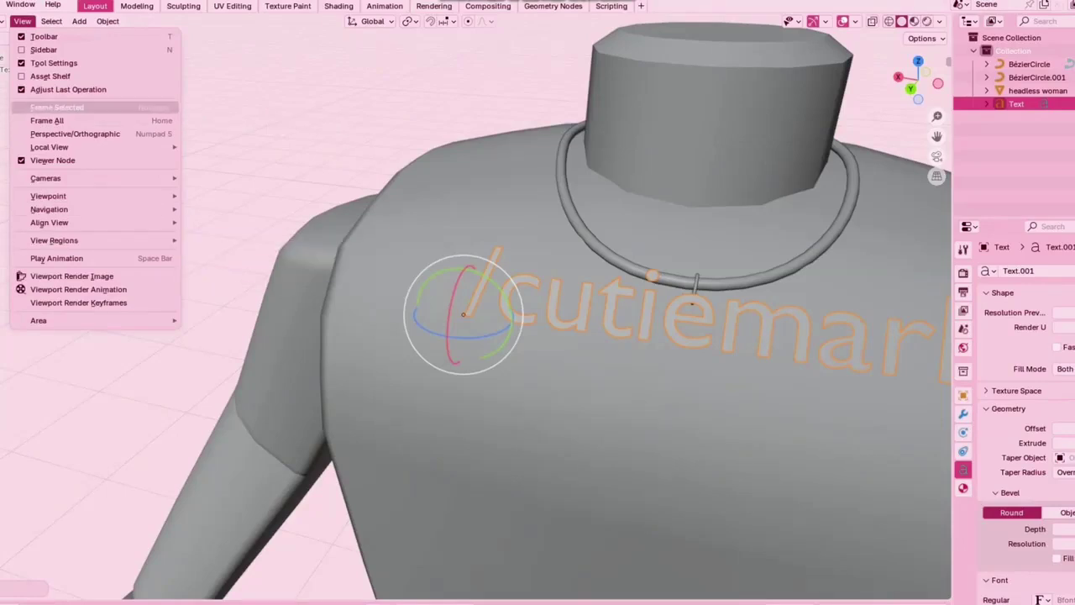
click(57, 108)
Centre the text beneath the clasp ring and fine-tune its placement against the chest
scroll(476, 310, up, 3)
middle_drag(521, 320, 403, 321)
middle_drag(471, 311, 580, 302)
scroll(477, 311, up, 3)
scroll(476, 311, down, 5)
key(g)
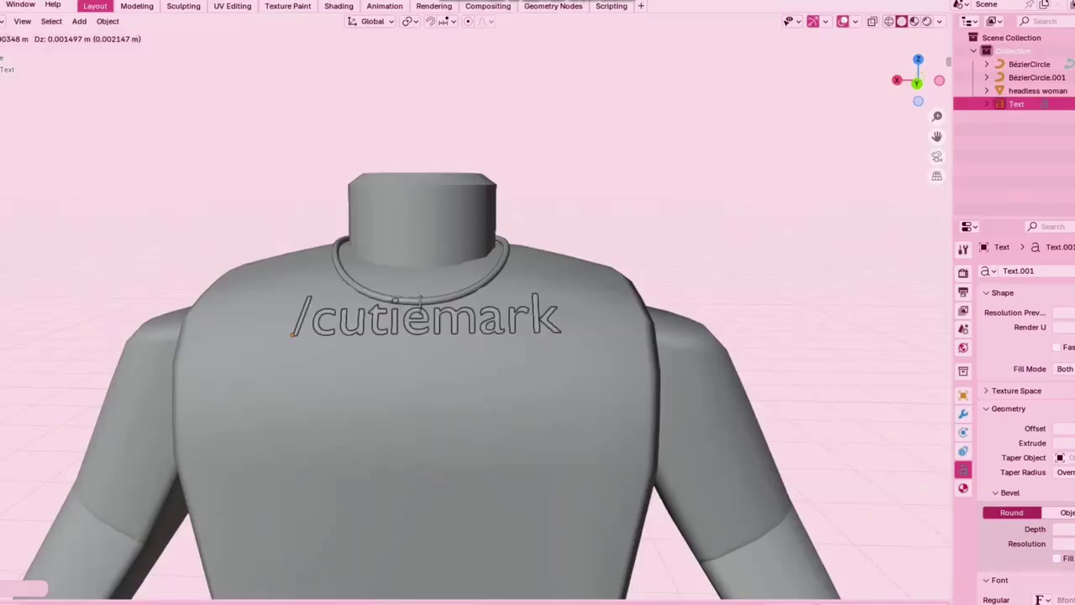
click(477, 316)
scroll(477, 316, down, 4)
scroll(476, 315, up, 4)
scroll(476, 315, down, 3)
drag(413, 340, 410, 345)
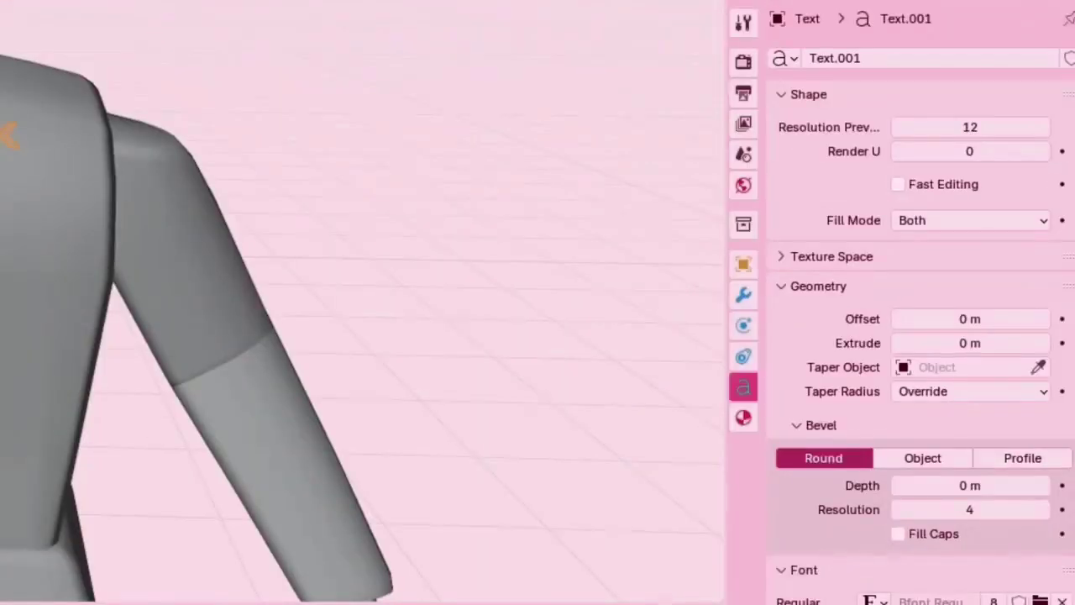
Give the text a bevel depth of 0.01 m and an extrusion of 0.01 m
click(1043, 485)
click(1043, 343)
click(1043, 343)
scroll(361, 302, up, 8)
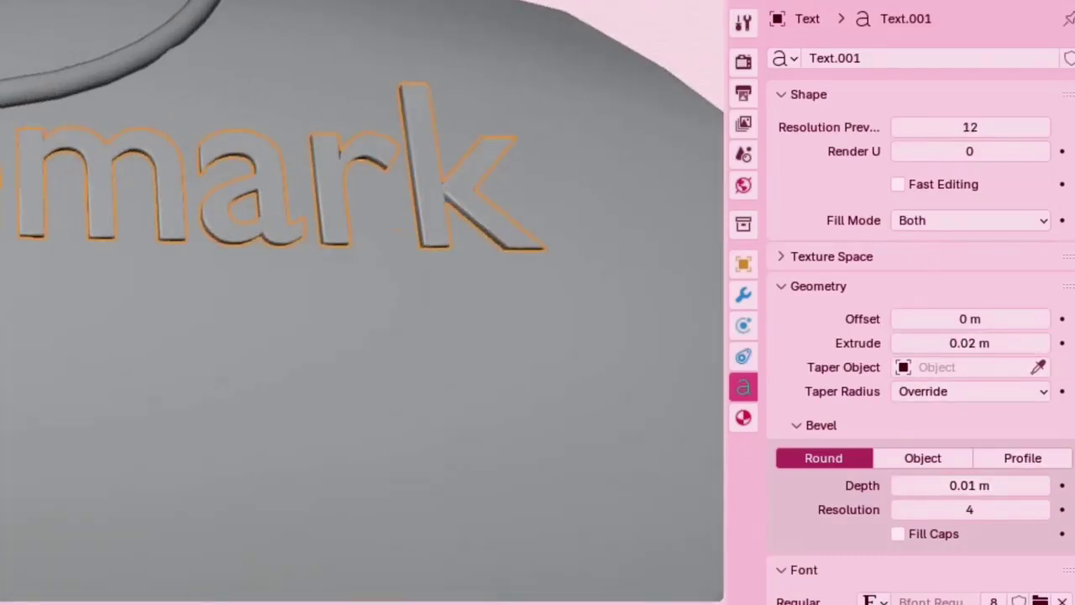
middle_drag(361, 302, 168, 345)
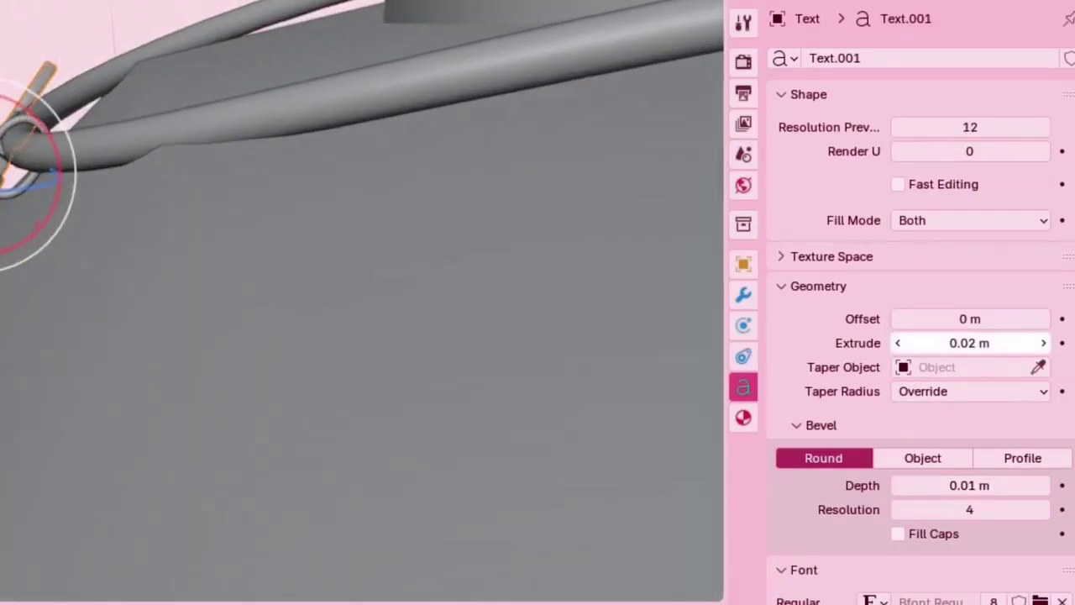
click(897, 342)
scroll(361, 302, down, 4)
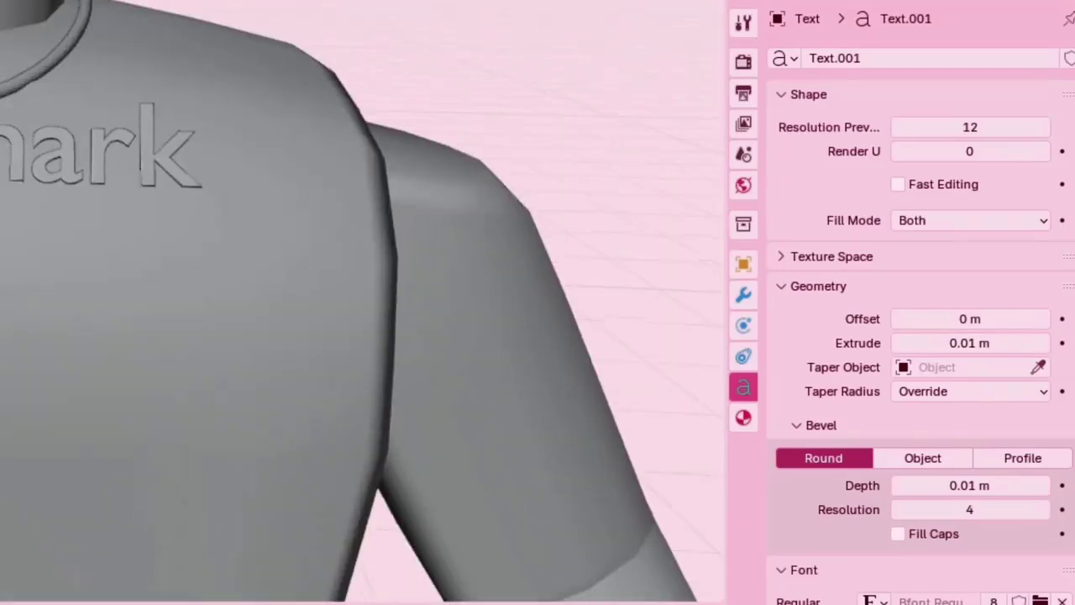
Select the "/cutiemark" text, switch to the Move tool and undo a trial nudge
scroll(362, 303, up, 5)
click(453, 181)
scroll(361, 302, down, 3)
scroll(362, 302, up, 3)
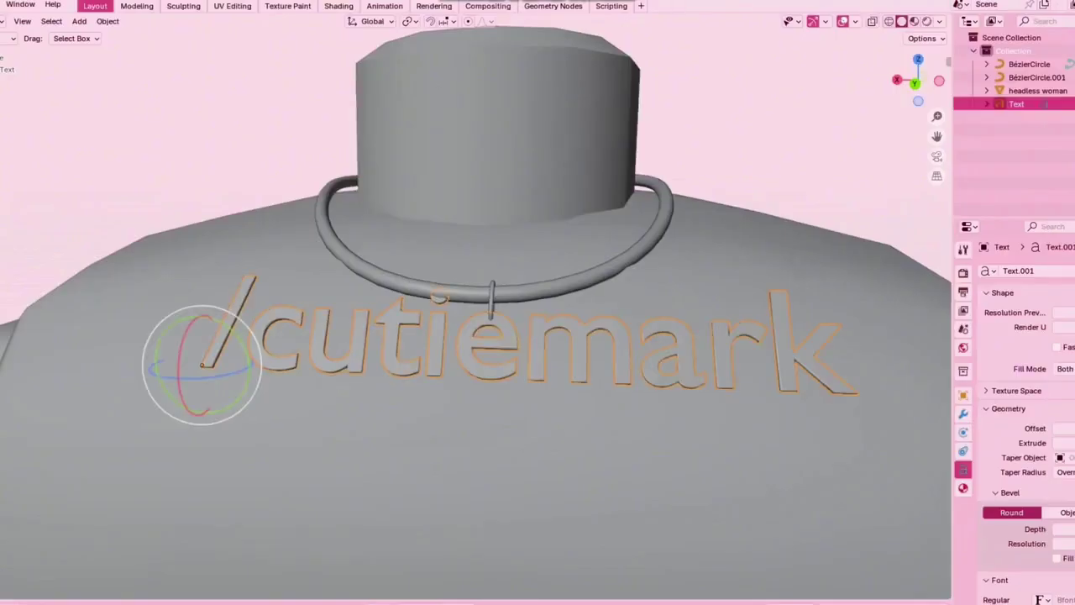
scroll(362, 303, down, 3)
key(shift+space)
key(g)
drag(279, 319, 281, 318)
key(ctrl+z)
Shift the "/cutiemark" text sideways along X so the clasp ring meets the letter "m", and deselect it
middle_drag(504, 336, 336, 336)
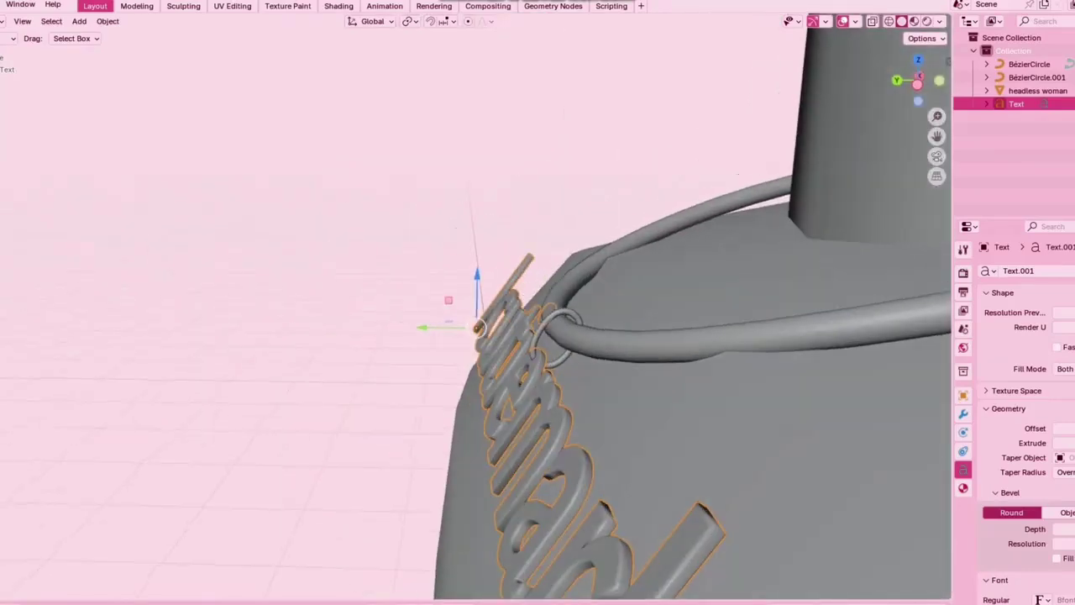
key(g)
key(z)
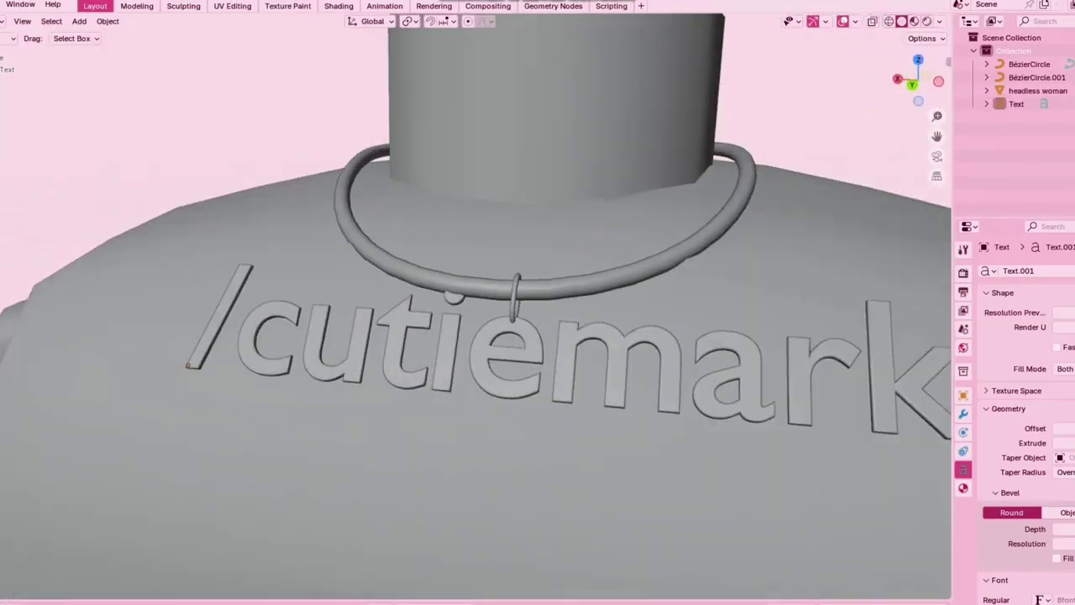
click(315, 343)
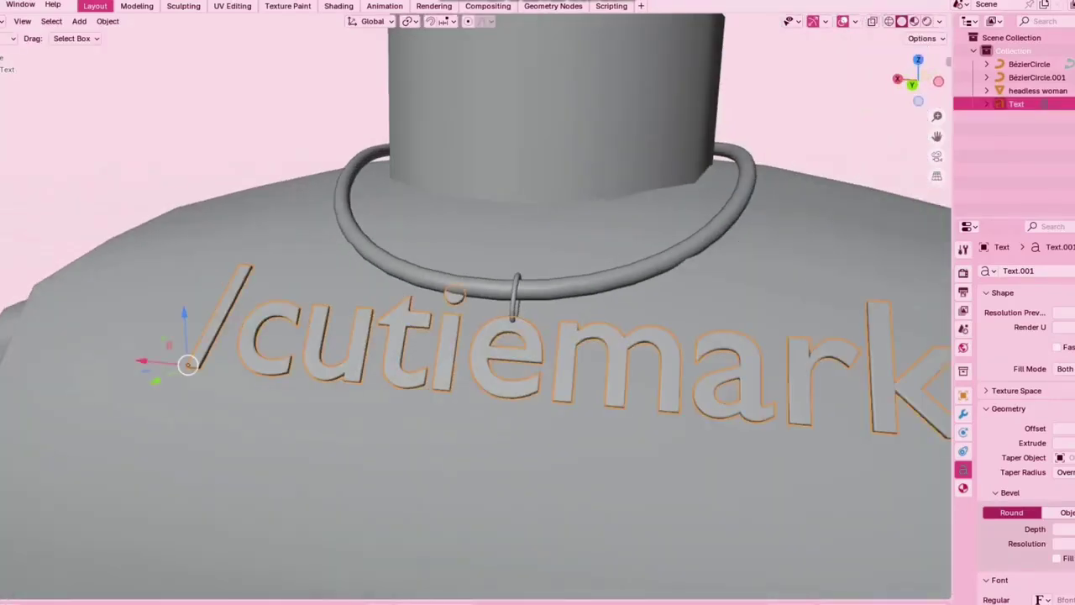
drag(142, 361, 102, 358)
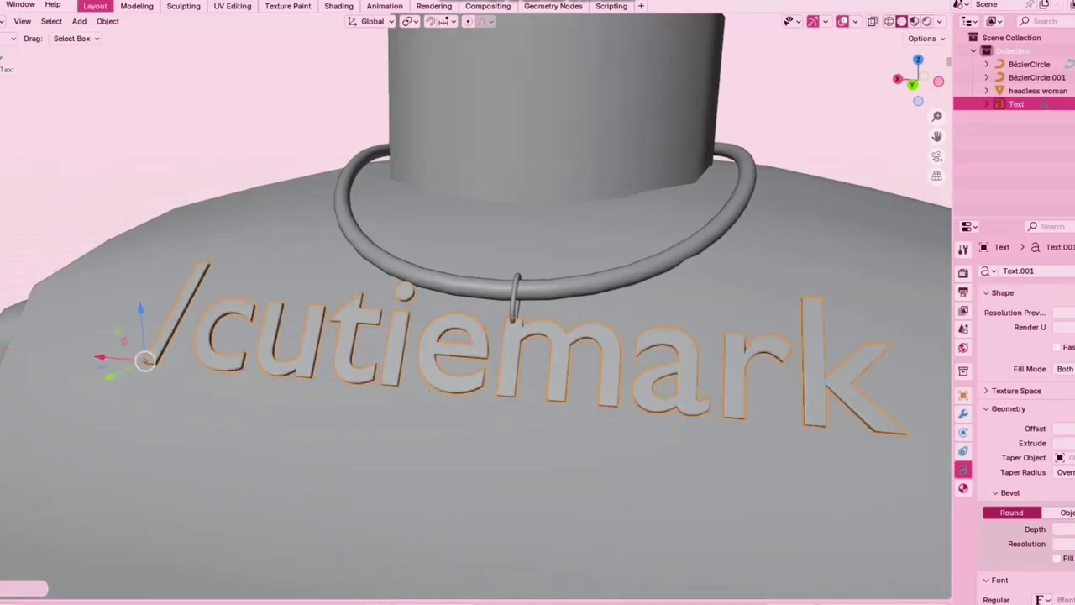
key(alt+a)
scroll(504, 311, down, 5)
middle_drag(504, 311, 538, 310)
scroll(538, 311, down, 4)
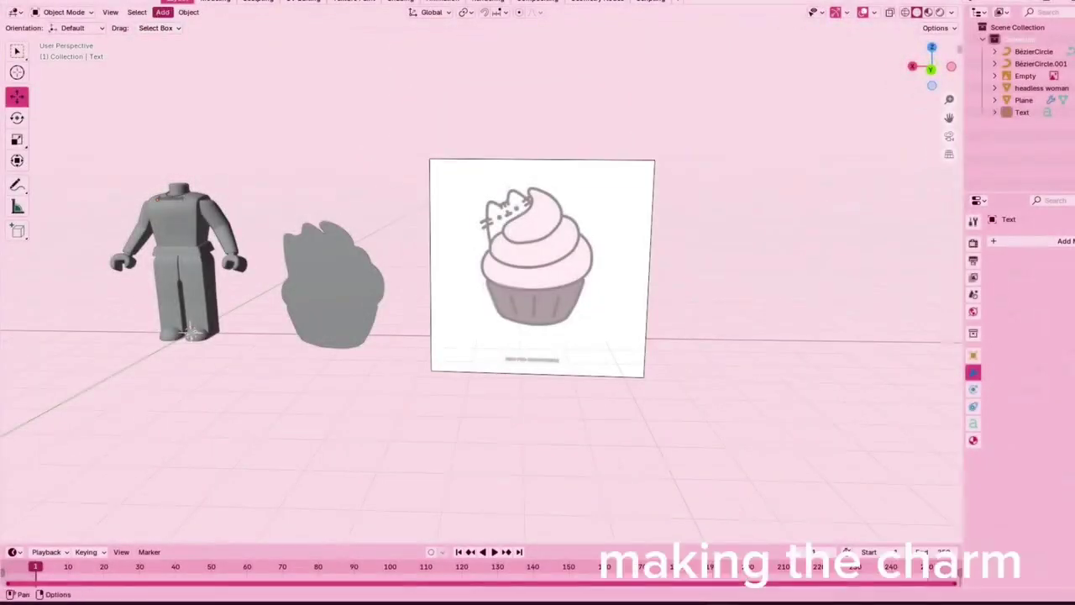
Add a mesh plane and scale it up to about 4.4 times its size
click(163, 12)
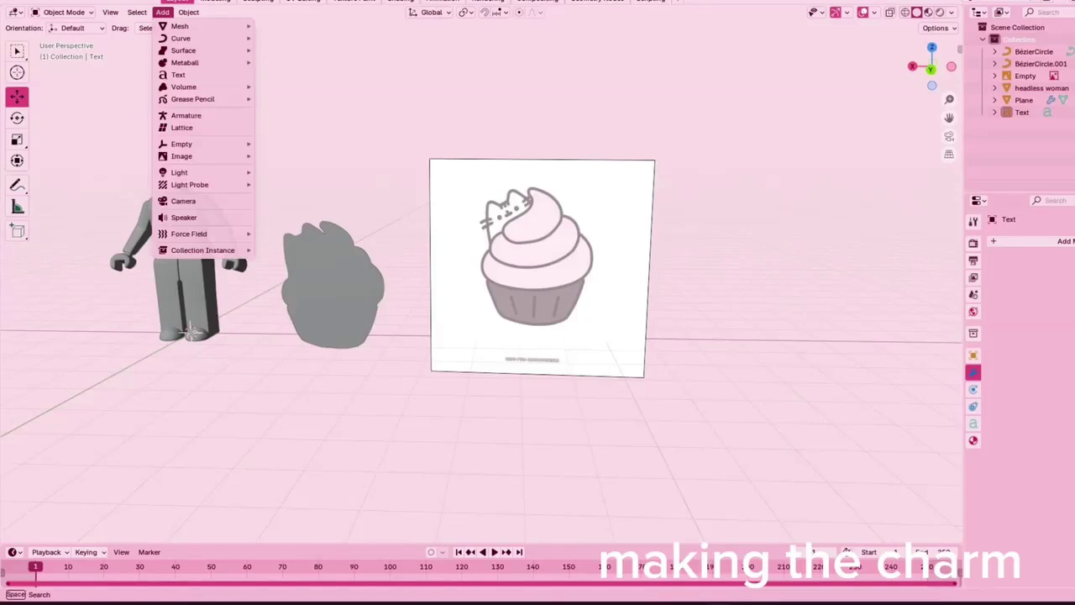
mouse_move(180, 26)
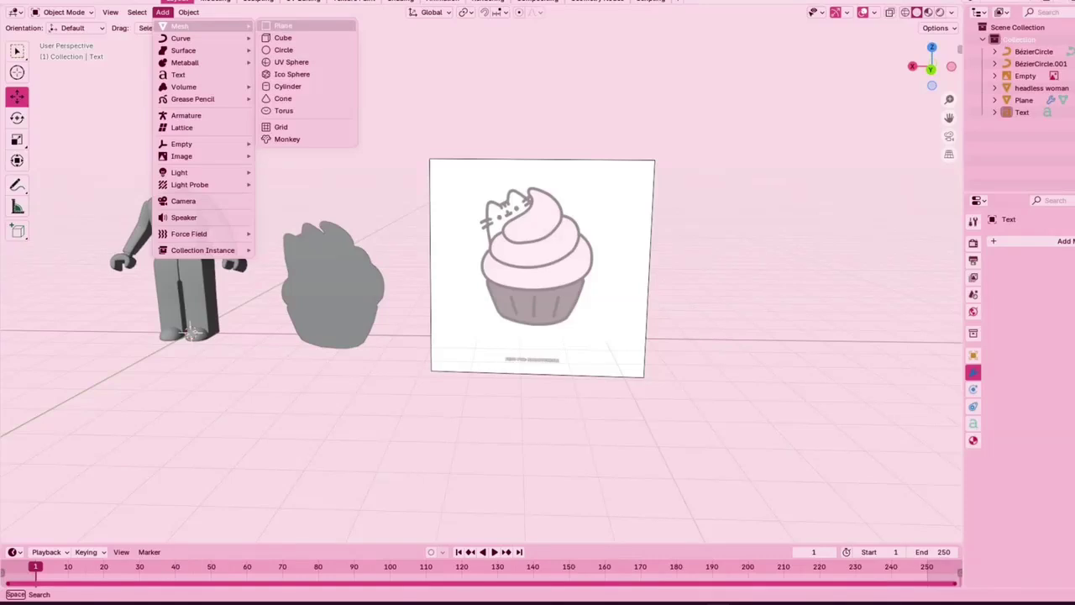
click(283, 26)
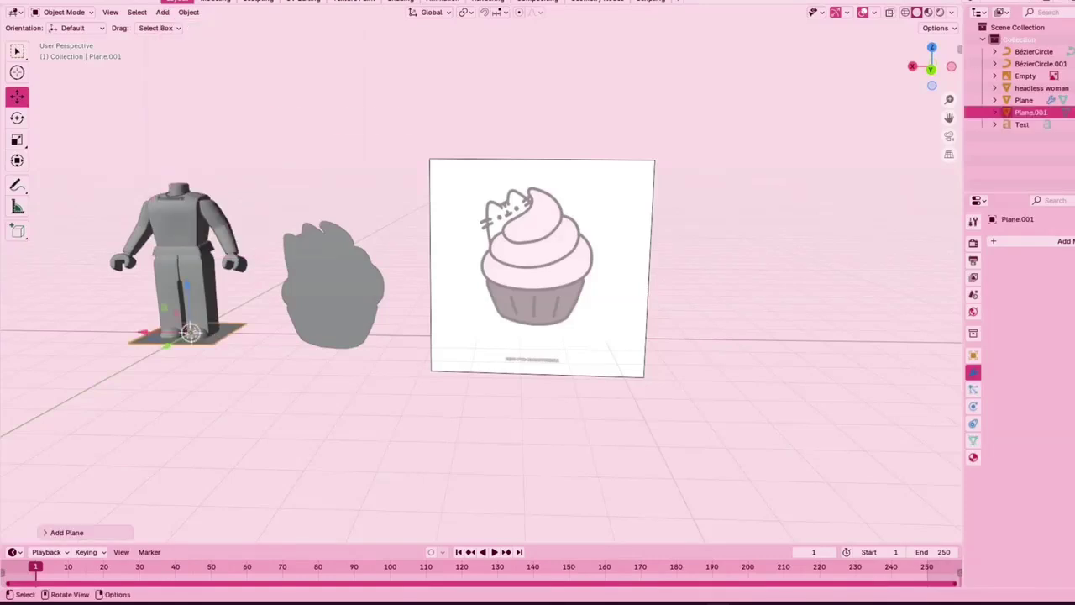
key(s)
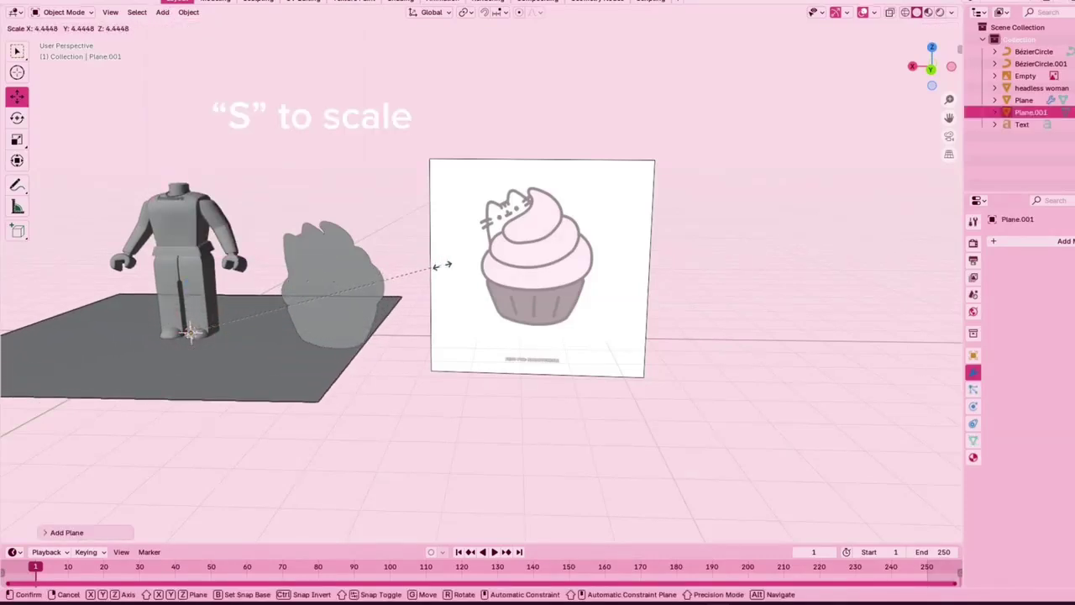
click(452, 264)
Rotate the new plane about 89 degrees around the X axis so it stands parallel to the cupcake reference image
middle_drag(453, 263, 575, 265)
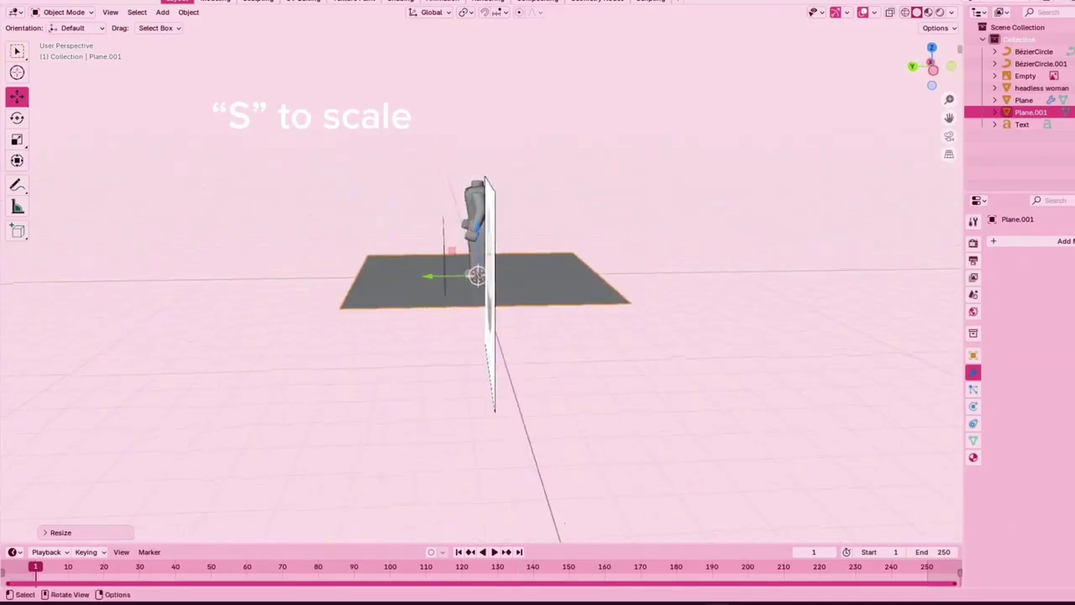
click(17, 118)
scroll(479, 275, up, 3)
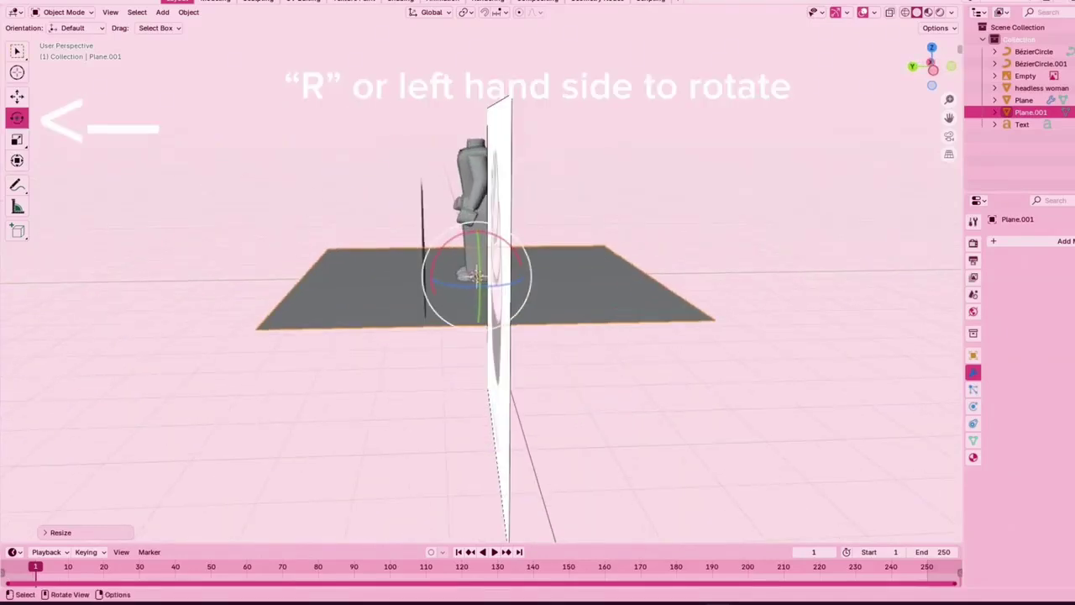
key(r)
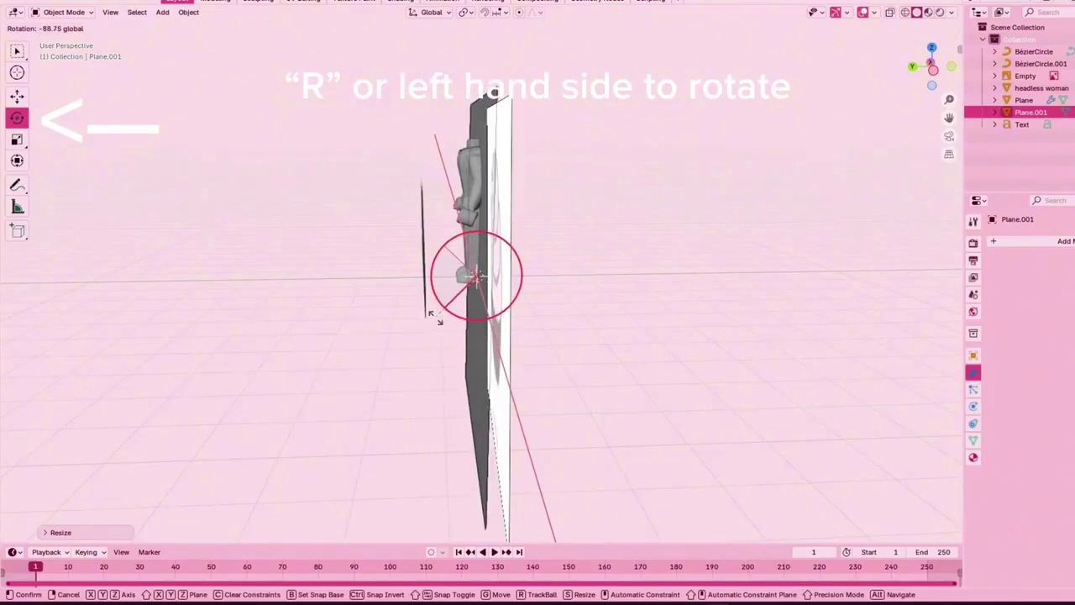
drag(435, 318, 435, 319)
Move the upright plane across to the cupcake reference image and place it in front so it covers the picture
middle_drag(436, 317, 654, 320)
scroll(588, 319, down, 3)
scroll(654, 320, up, 1)
key(g)
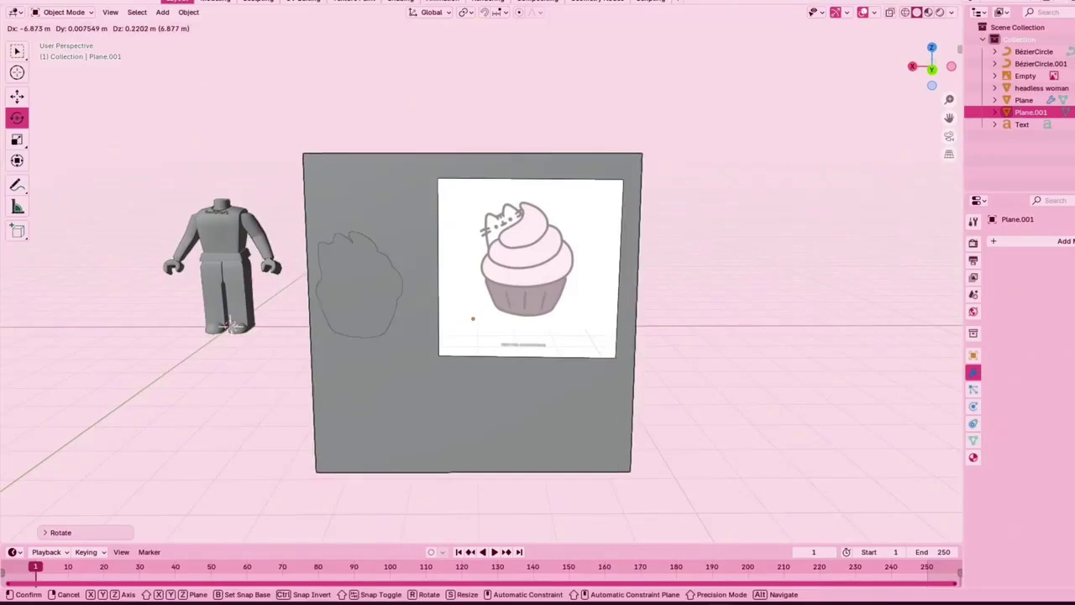
click(509, 316)
middle_drag(510, 316, 630, 315)
key(g)
click(399, 327)
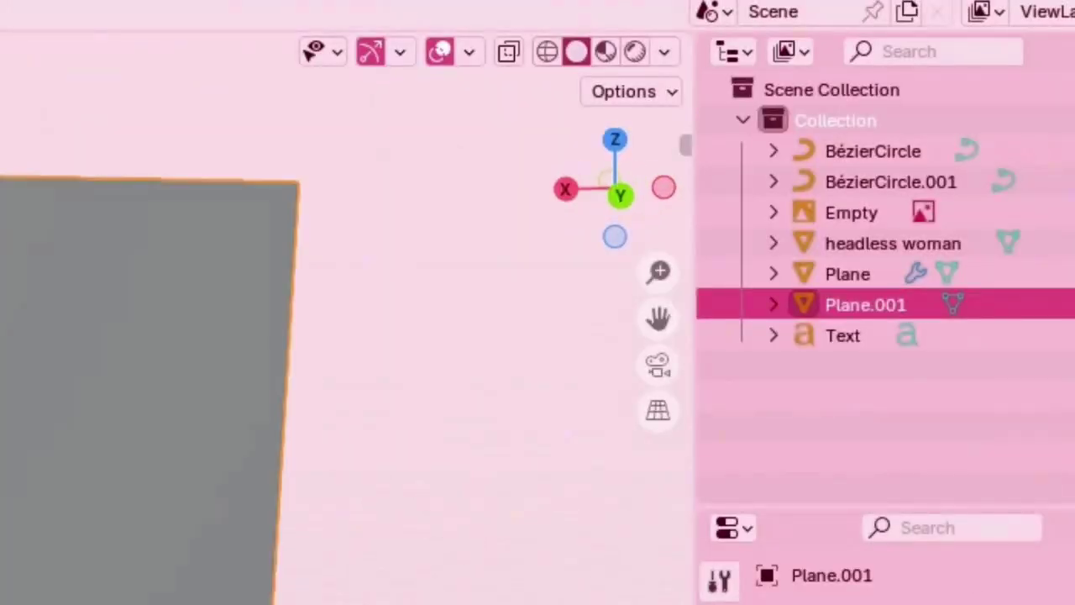
Enter Edit Mode on the upright plane and enable X-ray so the cupcake reference shows through
scroll(234, 333, up, 1)
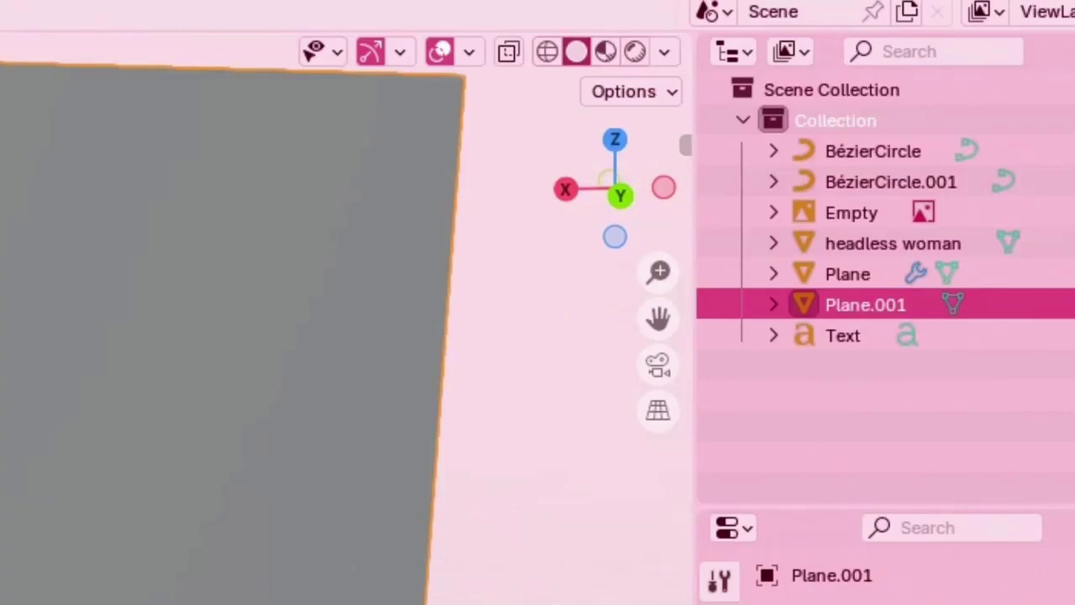
middle_drag(233, 333, 182, 337)
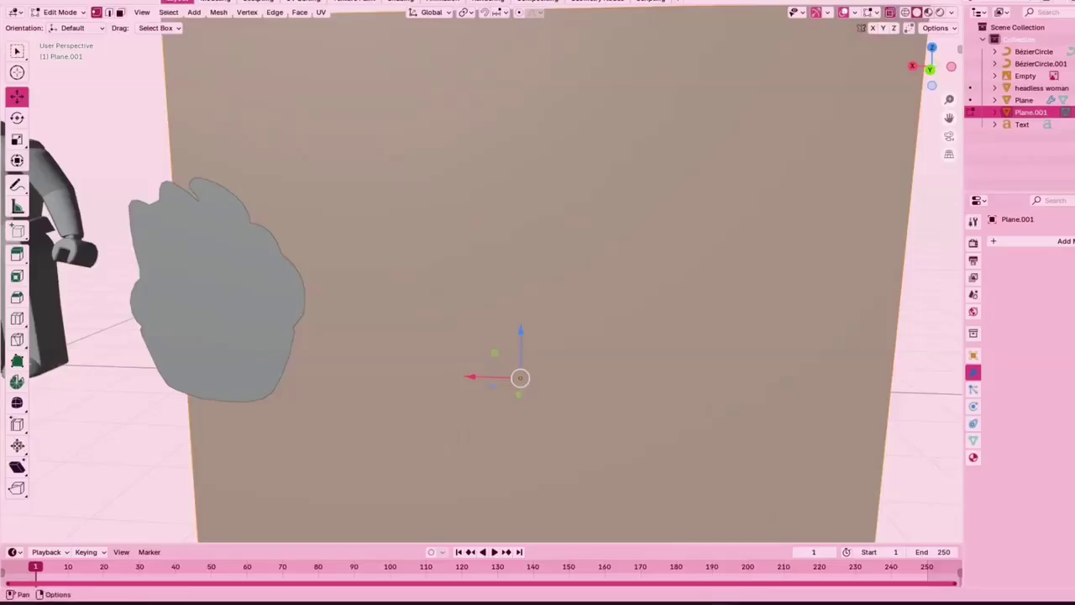
click(509, 52)
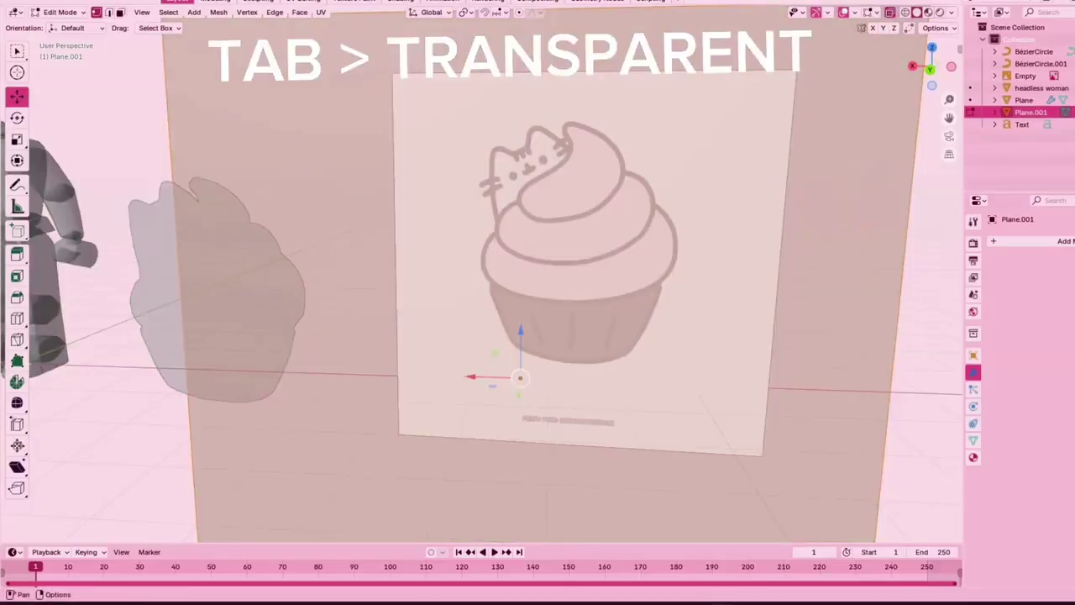
middle_drag(537, 319, 545, 294)
scroll(504, 278, up, 6)
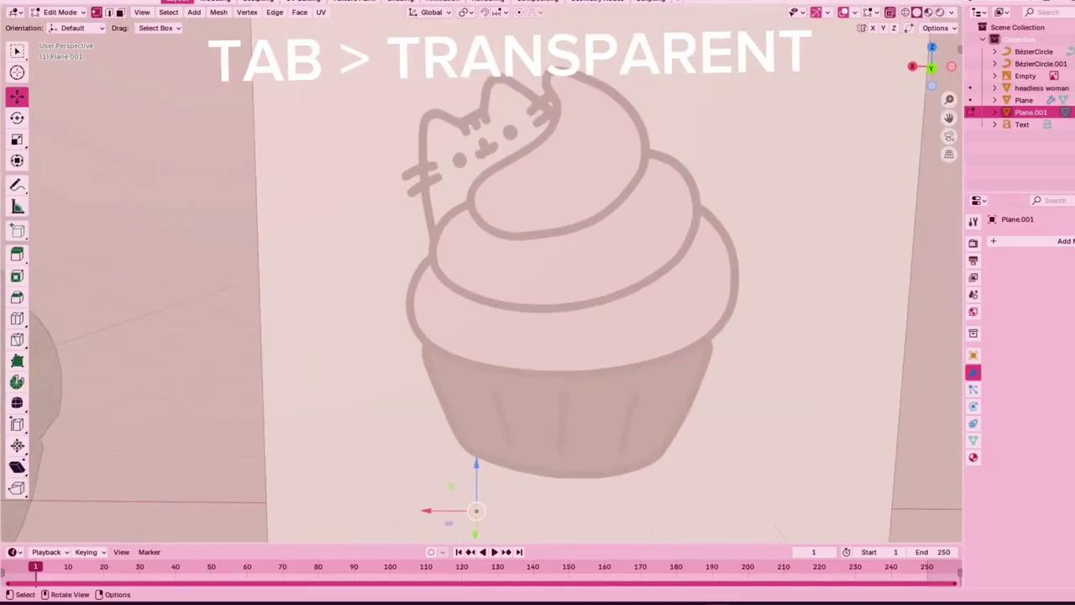
Cut the outer outline of the cupcake and cat into the plane with the Knife tool, tracing the reference image
key(k)
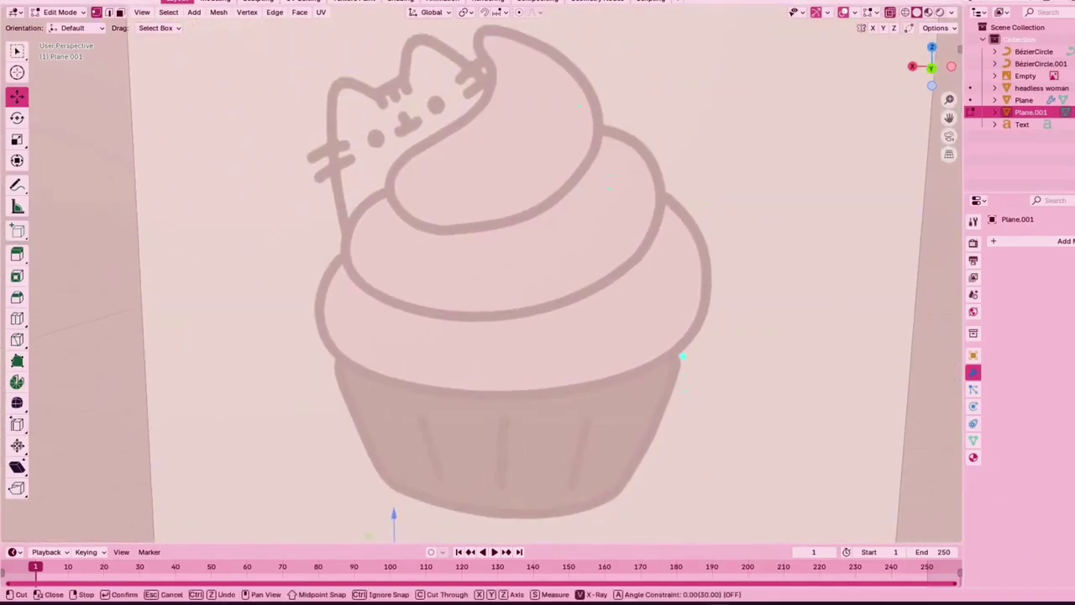
click(680, 357)
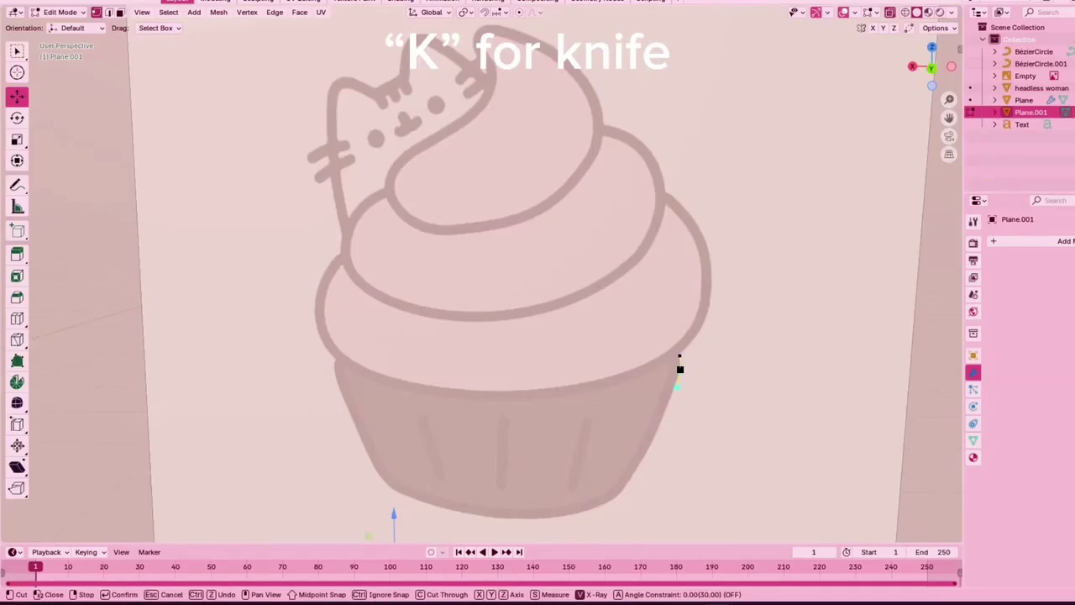
click(662, 416)
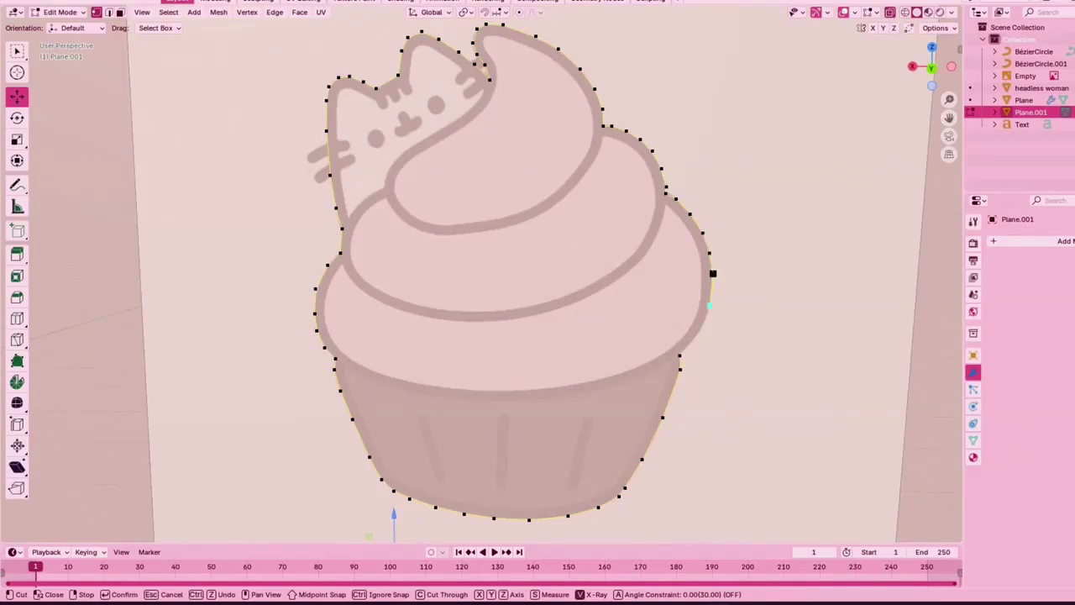
key(Return)
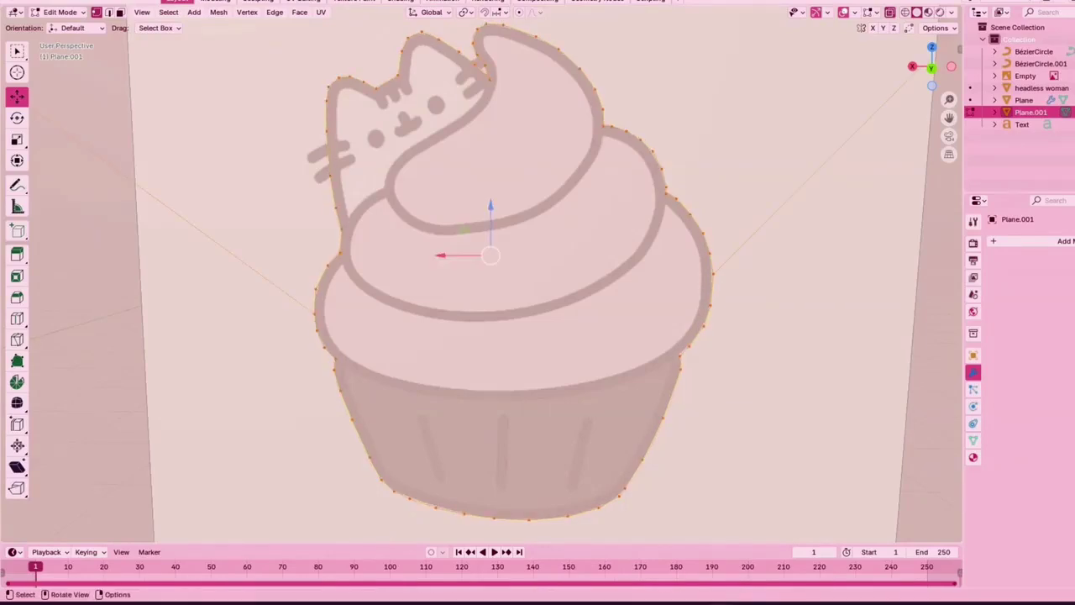
Delete the plane's outer corner vertices so only the cut cupcake outline remains
scroll(491, 277, down, 9)
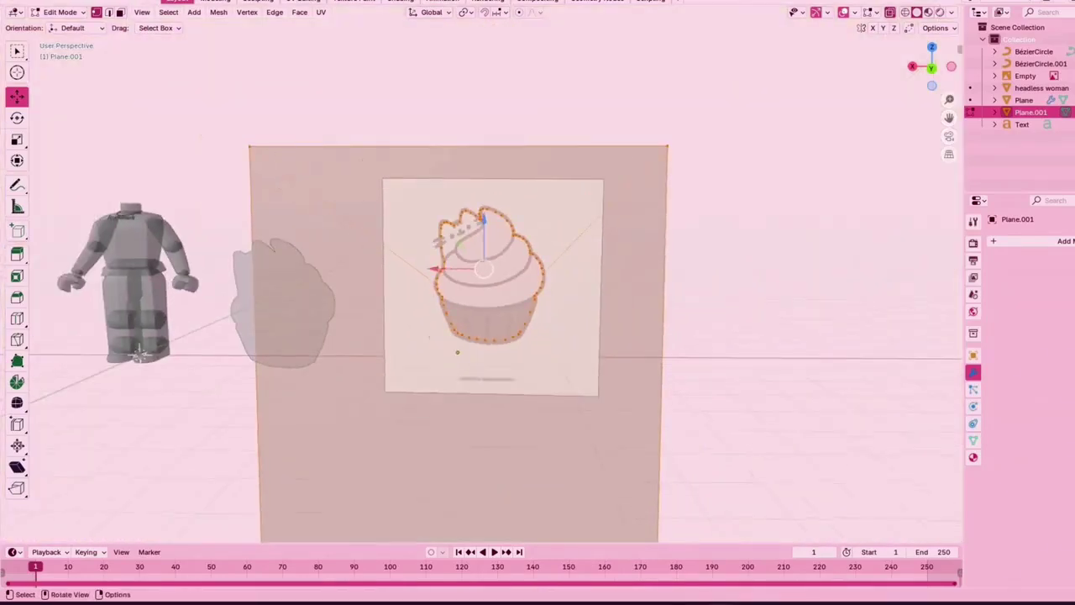
drag(635, 160, 586, 210)
right_click(601, 231)
click(630, 464)
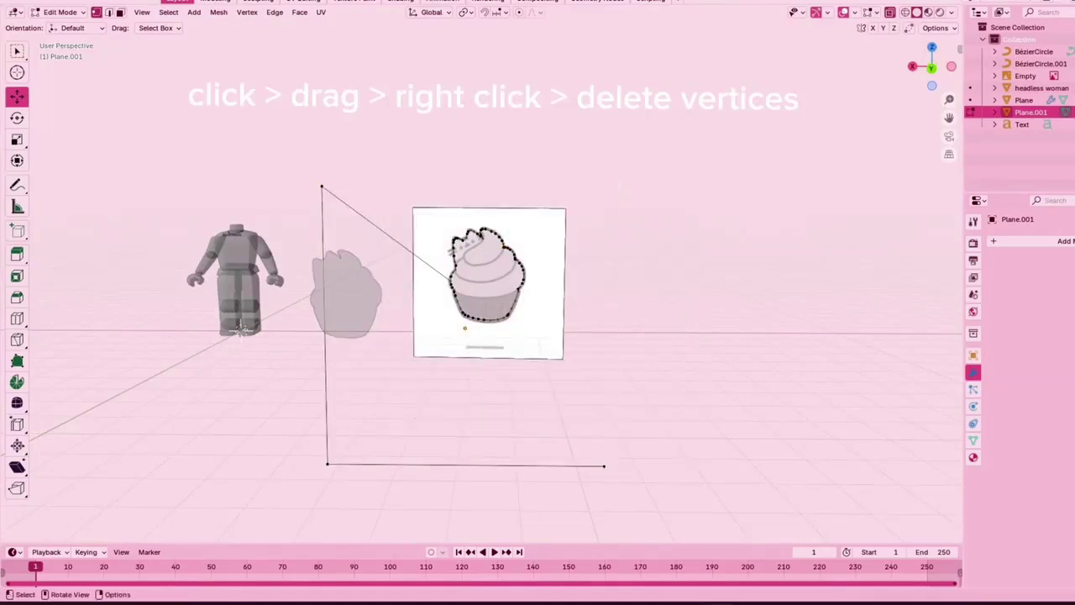
drag(294, 422, 409, 480)
drag(674, 511, 674, 512)
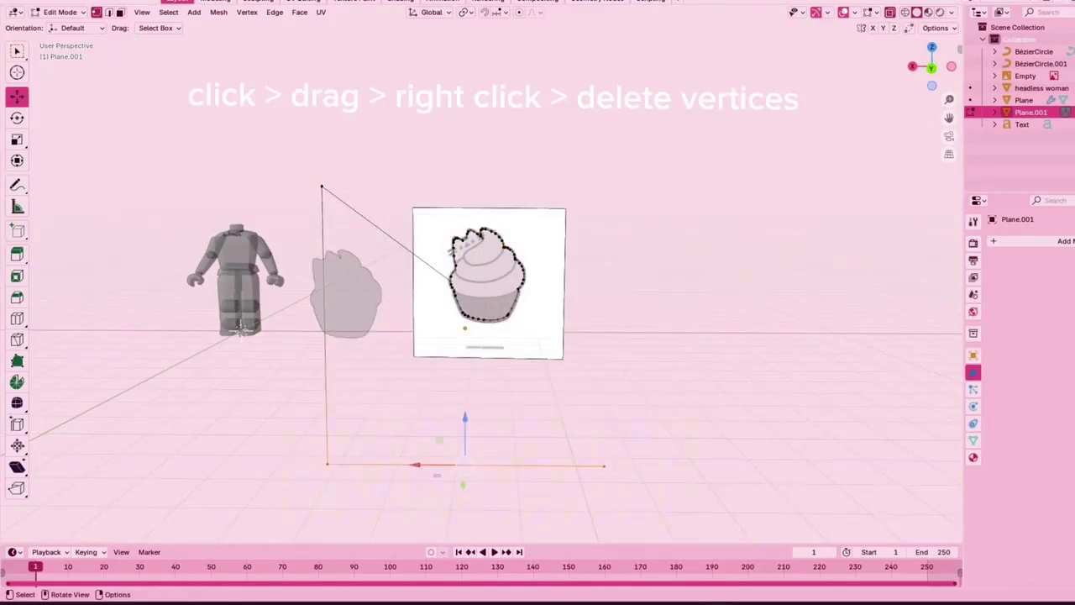
right_click(672, 509)
click(672, 509)
drag(301, 168, 404, 224)
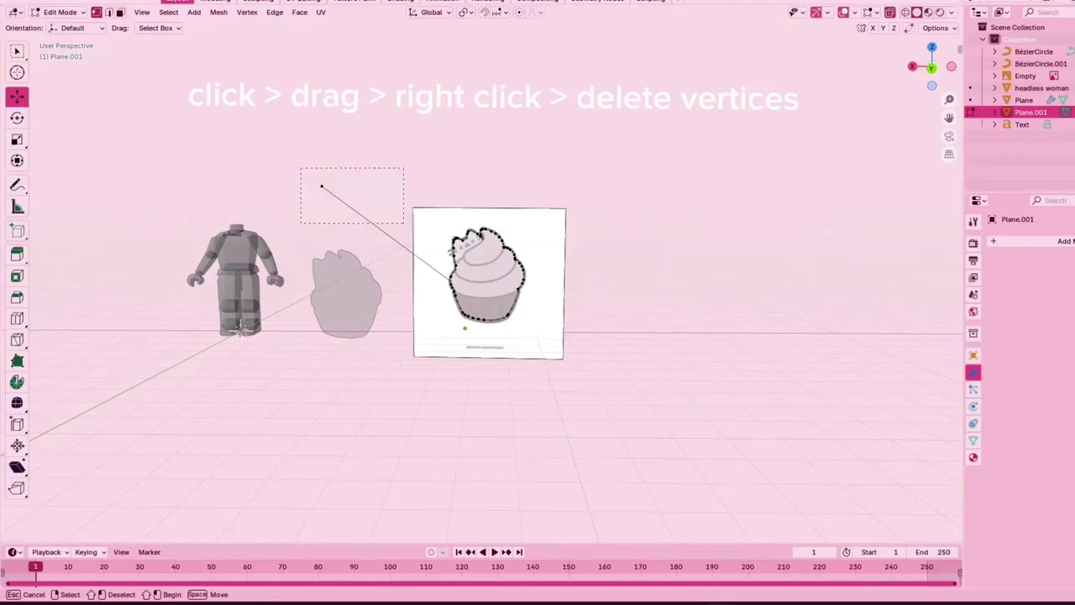
drag(441, 277, 441, 277)
right_click(399, 282)
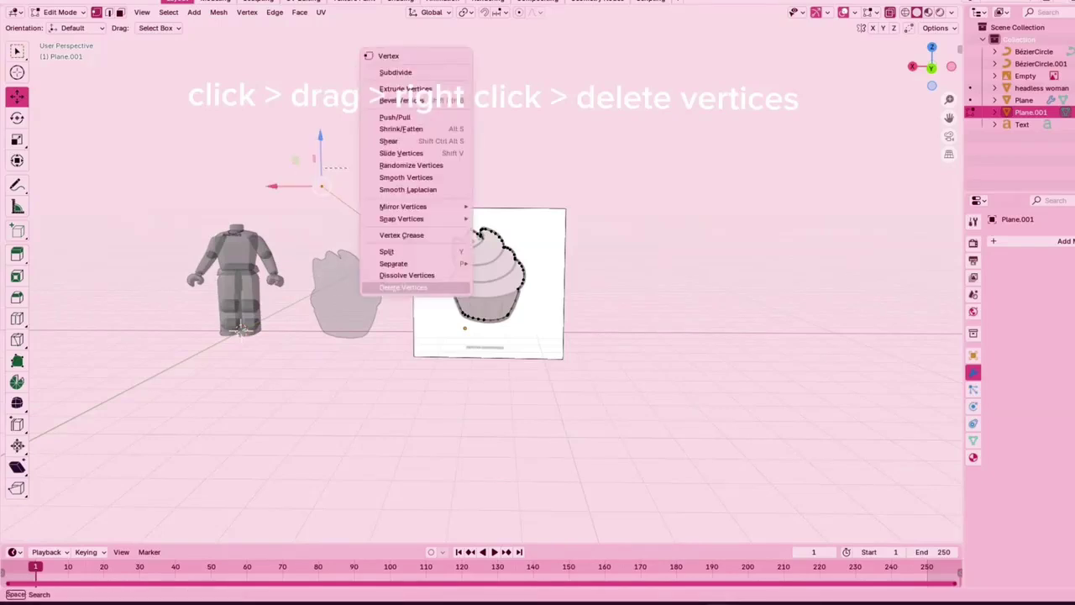
click(399, 282)
Return to Object Mode and move the cut-out cupcake shape away from the reference image
key(Tab)
key(g)
click(704, 261)
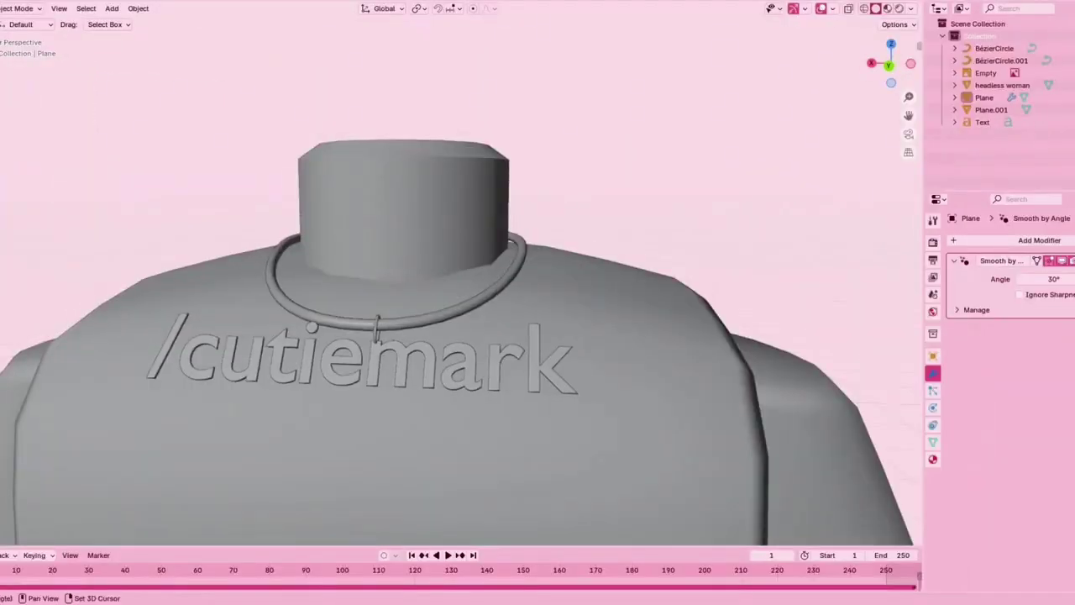
Duplicate the front clasp ring and place the copy farther along the necklace cord, toward the end of the text
shift+middle_drag(378, 327, 428, 312)
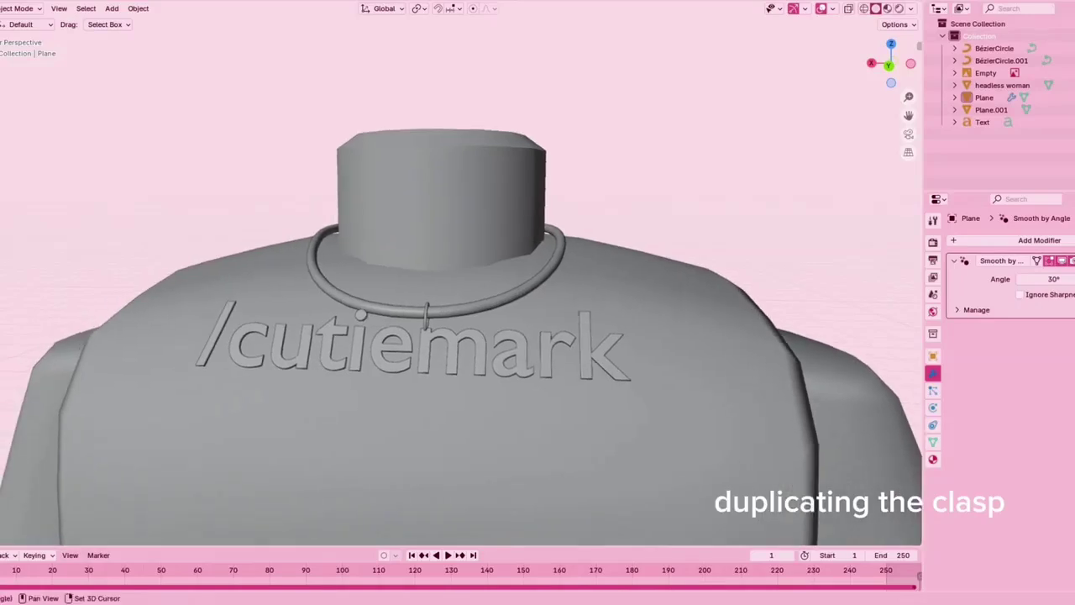
scroll(422, 285, up, 3)
scroll(462, 273, up, 4)
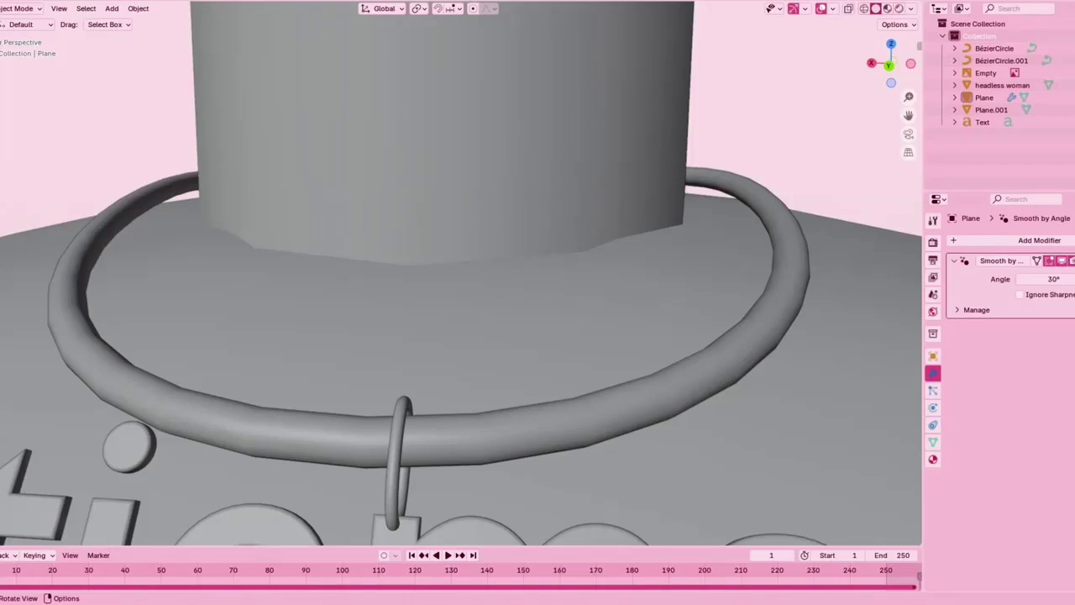
click(395, 483)
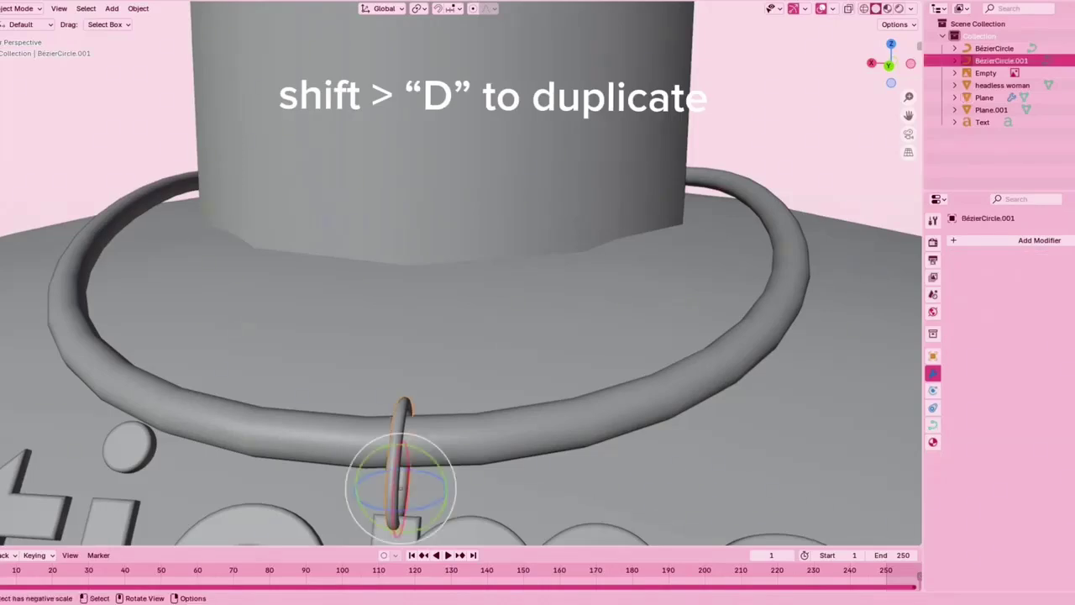
right_click(435, 485)
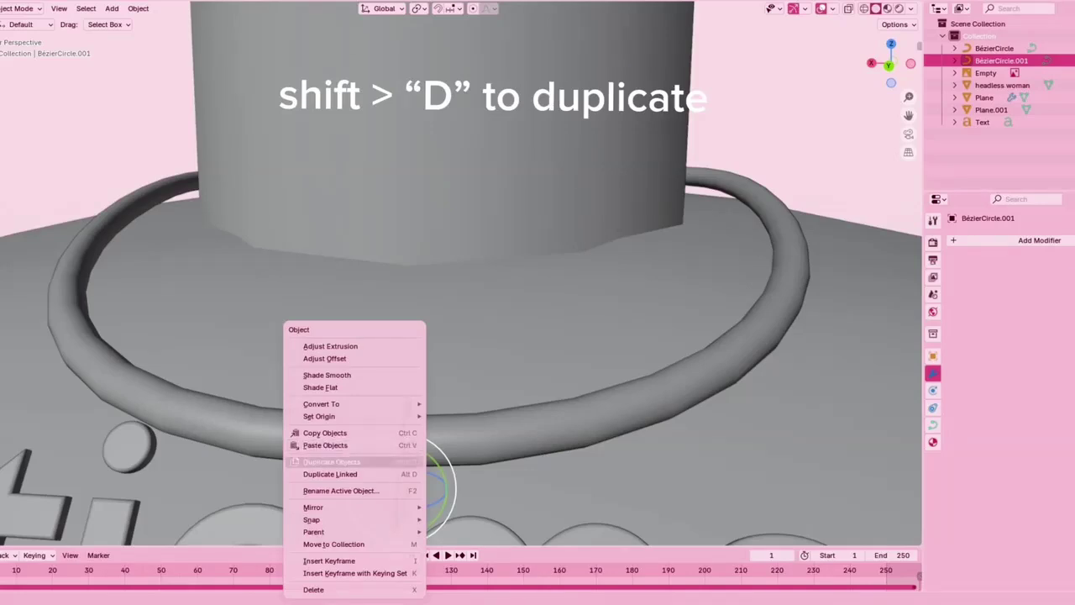
click(331, 462)
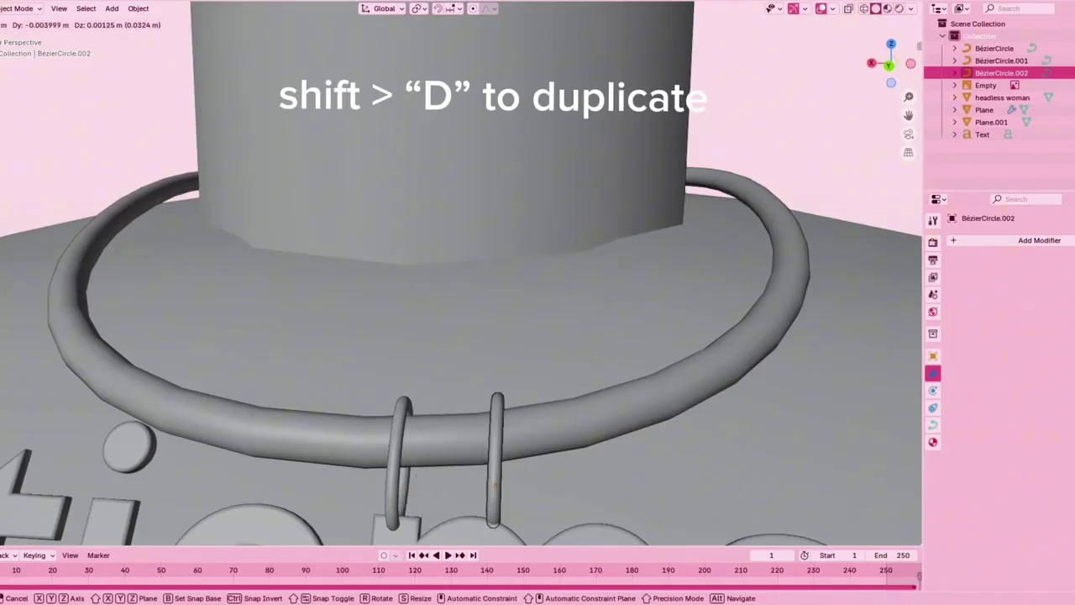
click(622, 425)
Reposition the duplicated ring so it loops around the curved side of the necklace cord
middle_drag(622, 425, 588, 344)
key(g)
click(367, 336)
middle_drag(367, 336, 404, 344)
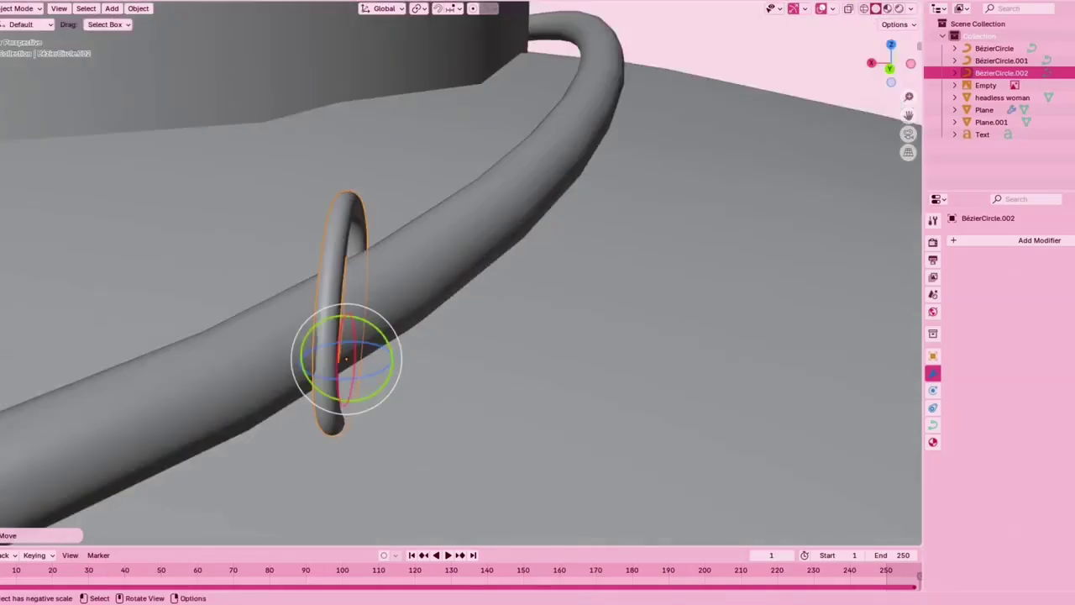
Rotate and nudge the duplicated ring until it sits slanted around the necklace cord, then deselect it
drag(336, 372, 365, 375)
middle_drag(370, 370, 244, 361)
key(g)
click(314, 353)
drag(316, 374, 336, 370)
key(g)
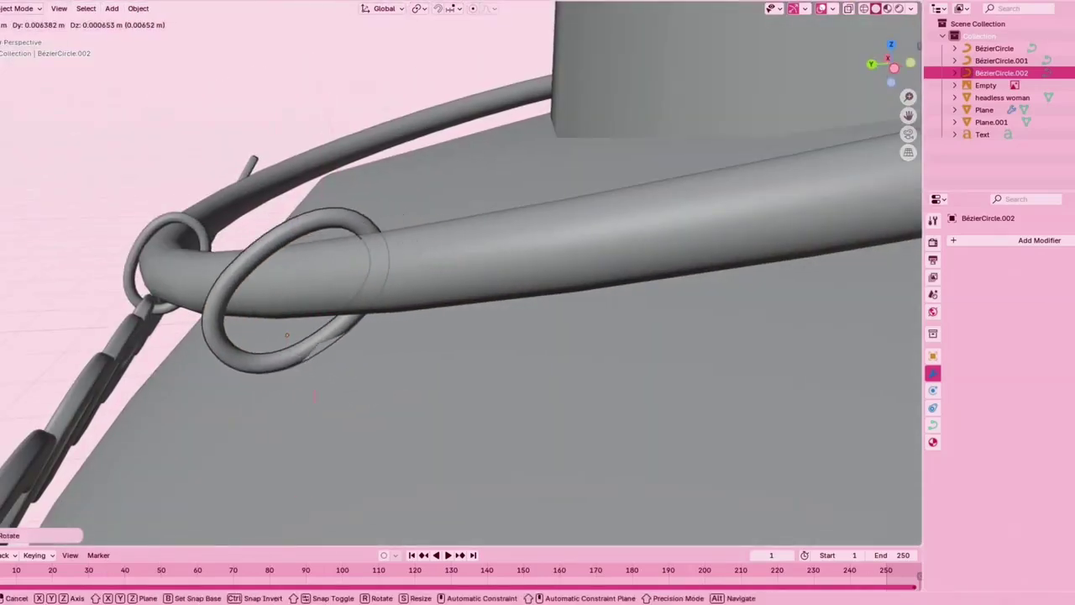
click(290, 353)
middle_drag(290, 353, 513, 319)
scroll(487, 353, down, 2)
scroll(512, 319, down, 5)
click(622, 185)
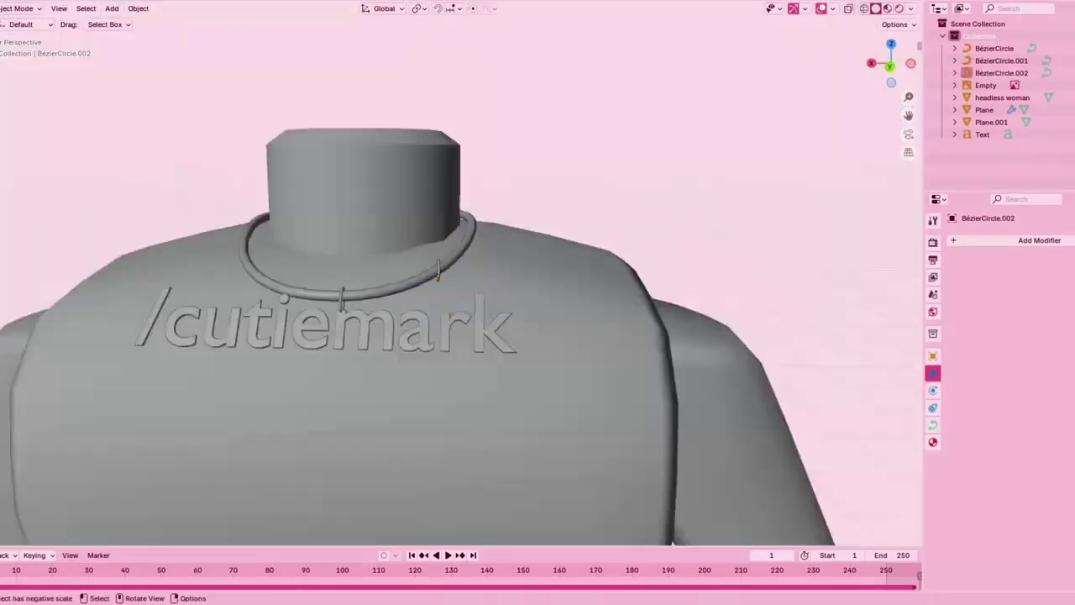
Scale the cut-out cupcake shape down to charm size and move it beside the character's shoulder
scroll(504, 294, up, 4)
click(572, 244)
scroll(572, 243, down, 13)
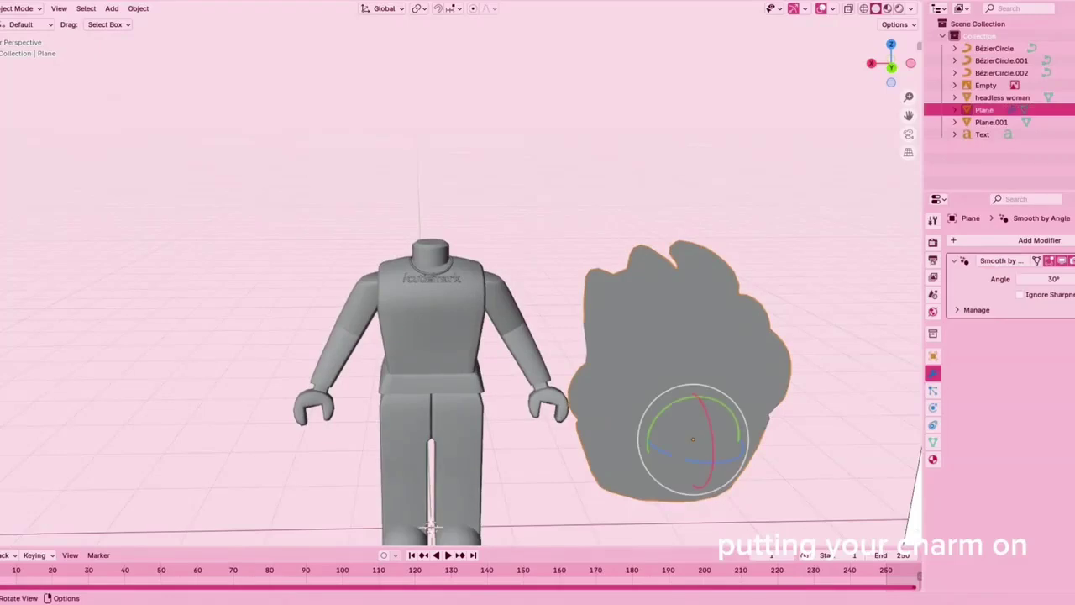
key(s)
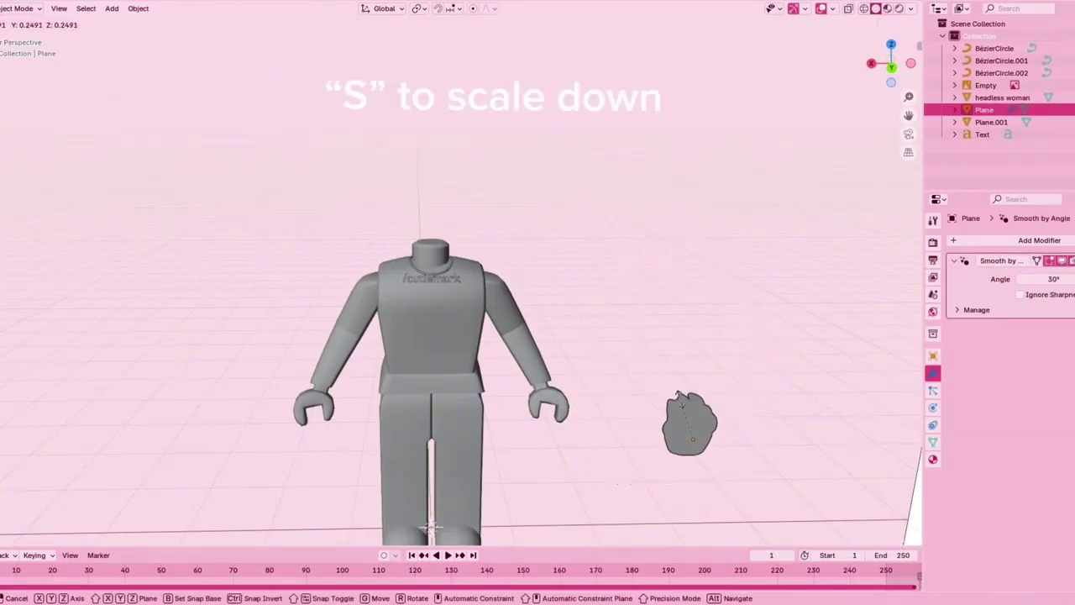
click(686, 433)
key(g)
click(488, 280)
scroll(488, 280, up, 8)
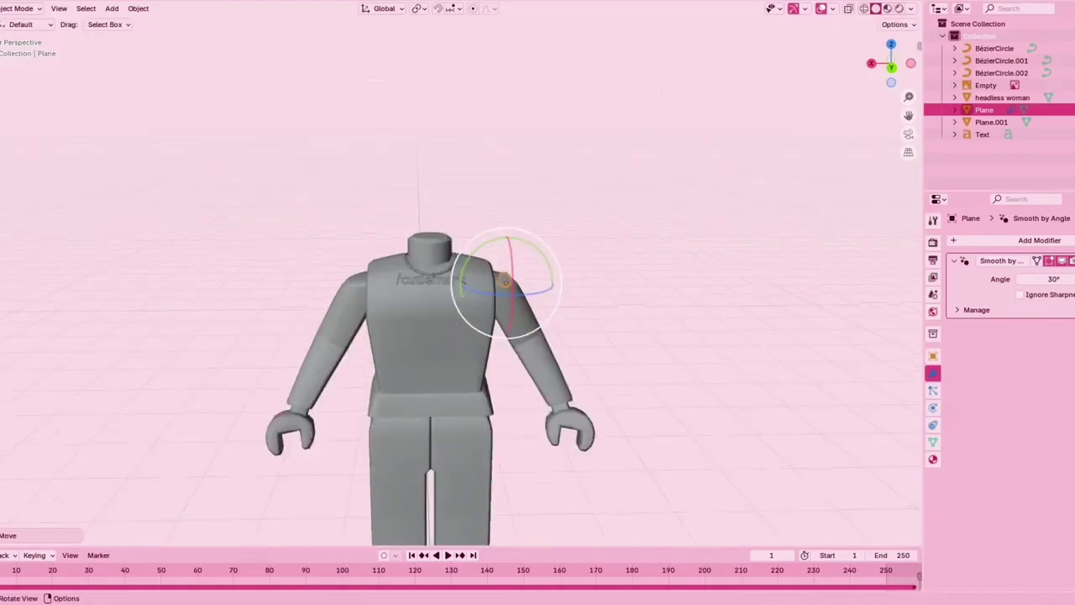
Move the cupcake charm to the chest, near the second clasp ring and the end of the text
middle_drag(672, 344, 618, 370)
key(g)
click(431, 317)
middle_drag(432, 317, 352, 306)
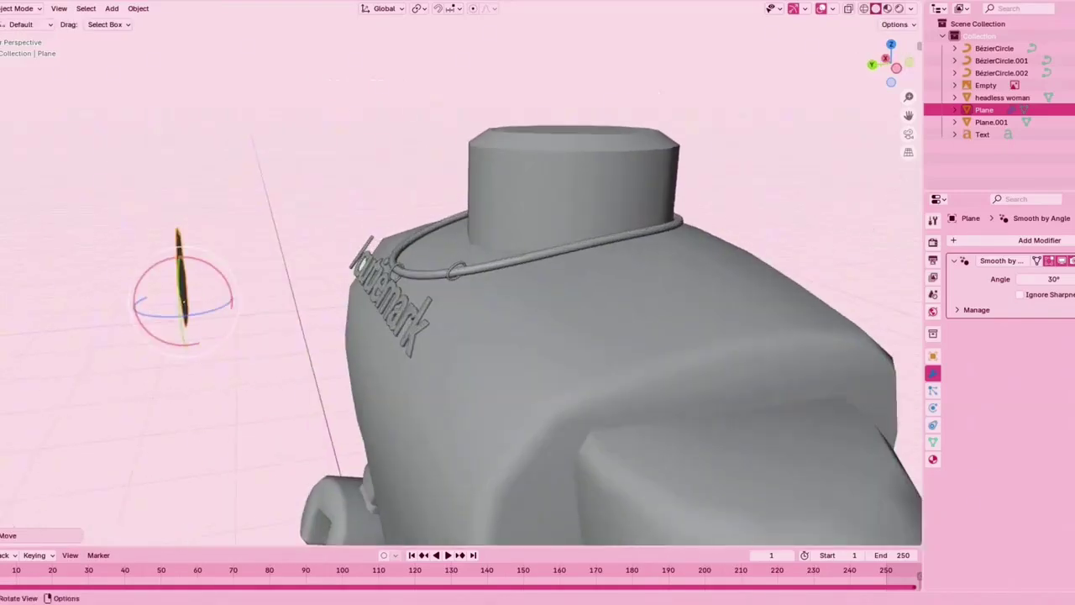
key(g)
click(588, 261)
middle_drag(588, 261, 743, 267)
key(g)
click(525, 273)
Tilt the cupcake charm so that it follows the slope of the chest
scroll(525, 273, up, 3)
middle_drag(525, 273, 353, 294)
scroll(412, 286, up, 4)
key(r)
key(z)
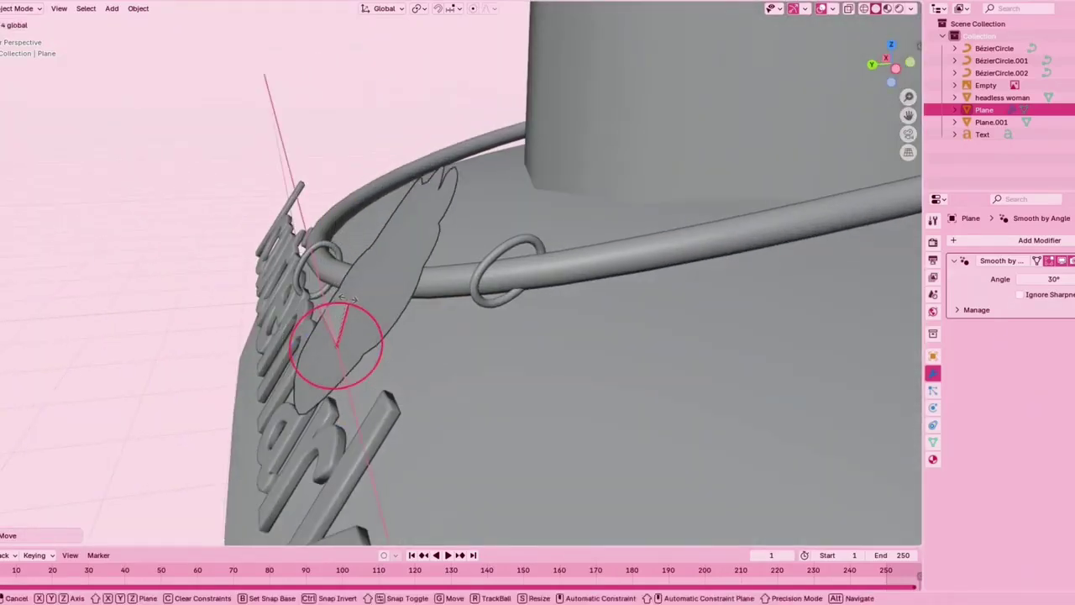
drag(347, 297, 340, 297)
Reposition the tilted cupcake charm so that it hangs just below the second clasp ring
middle_drag(340, 297, 537, 307)
key(g)
click(680, 344)
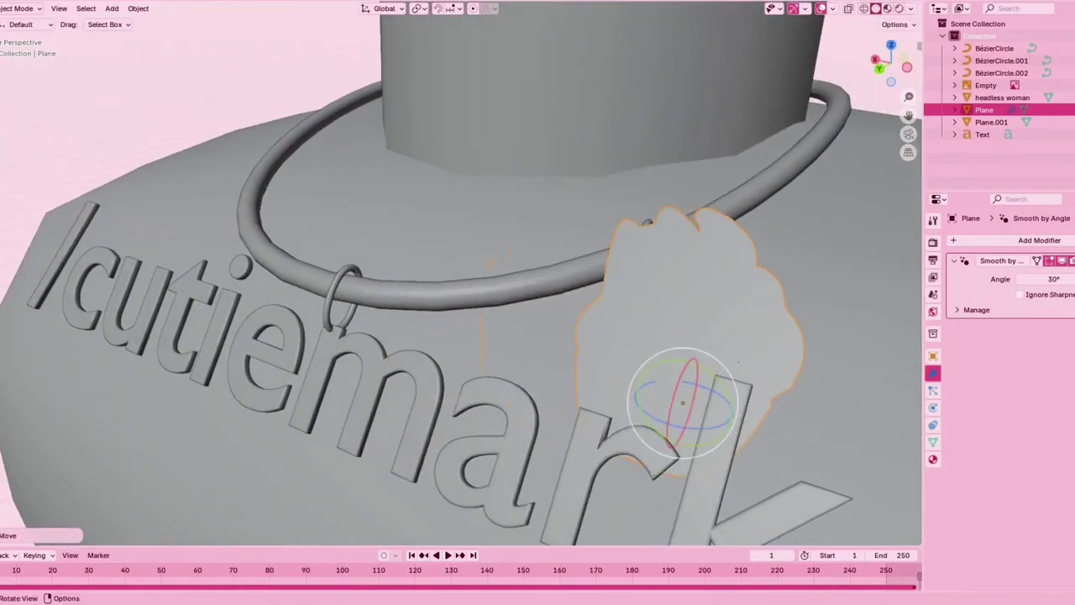
middle_drag(681, 345, 496, 341)
middle_drag(504, 378, 537, 336)
key(g)
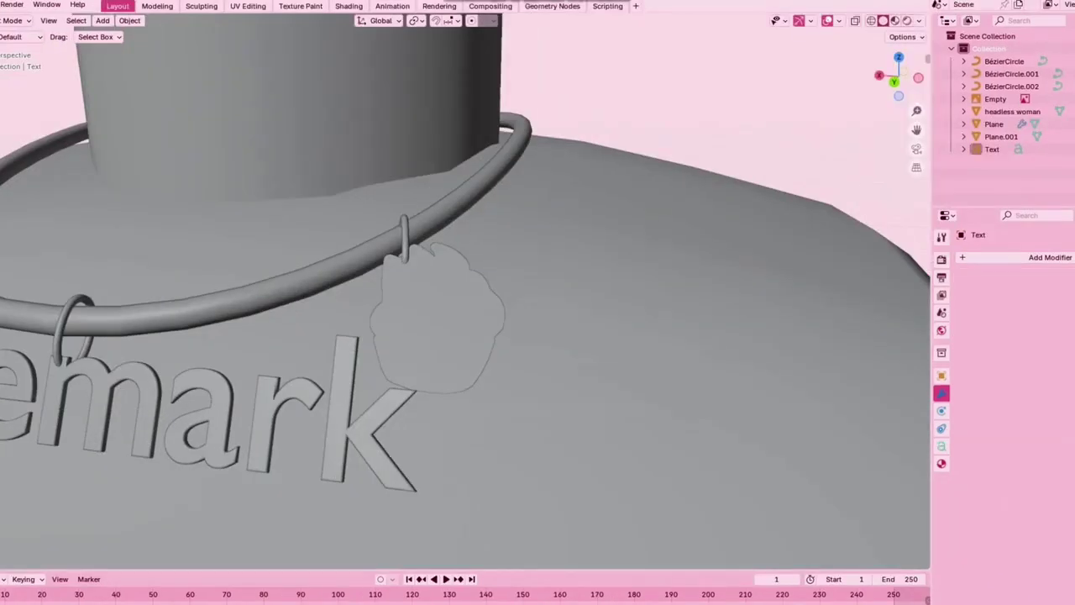
Extrude the flat cupcake shape outwards toward the front in Edit Mode to give the charm thickness
key(Tab)
middle_drag(445, 353, 538, 328)
key(e)
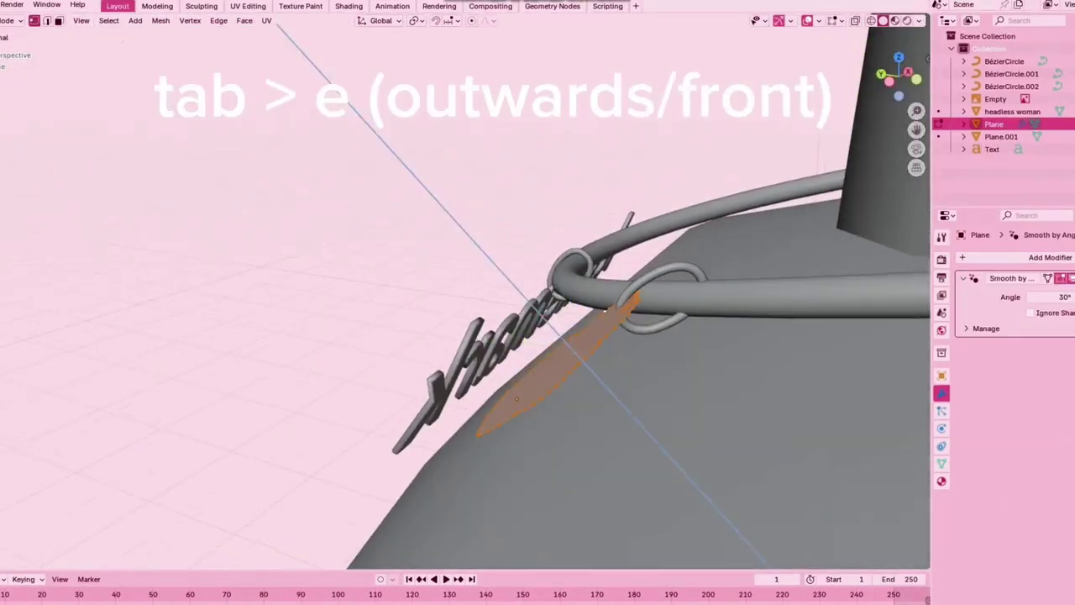
key(Return)
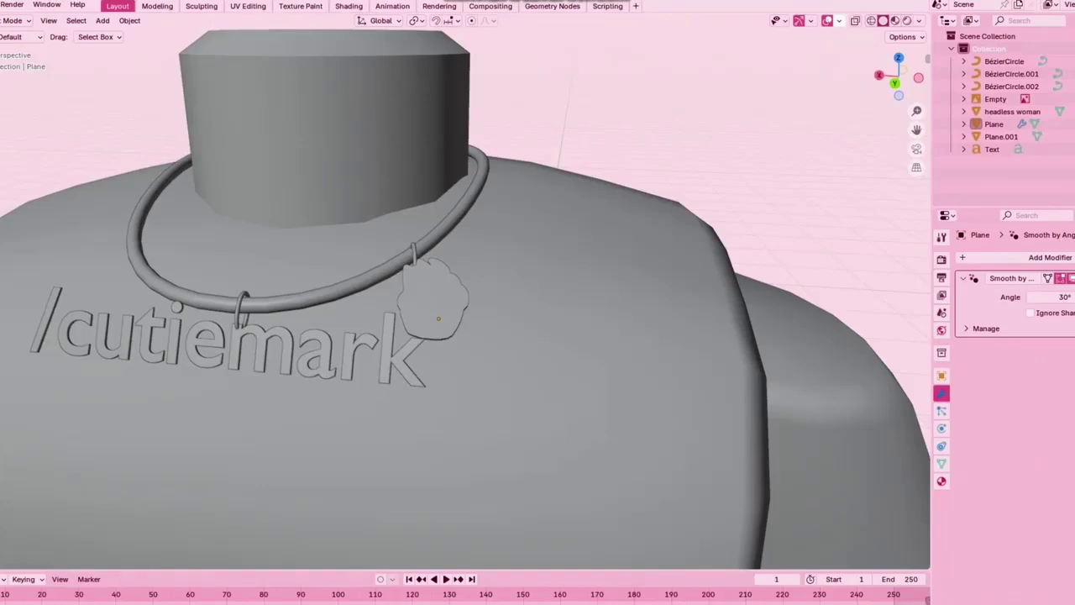
click(839, 21)
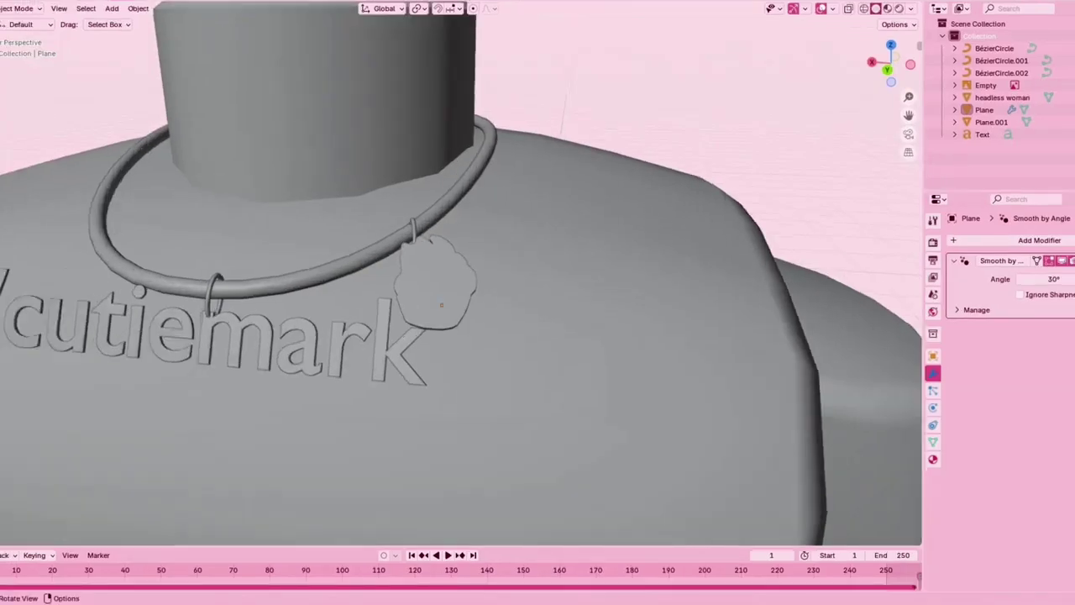
Adjust the thickened cupcake charm's height along Z to line its top up with the clasp ring
scroll(441, 294, up, 4)
middle_drag(470, 336, 353, 294)
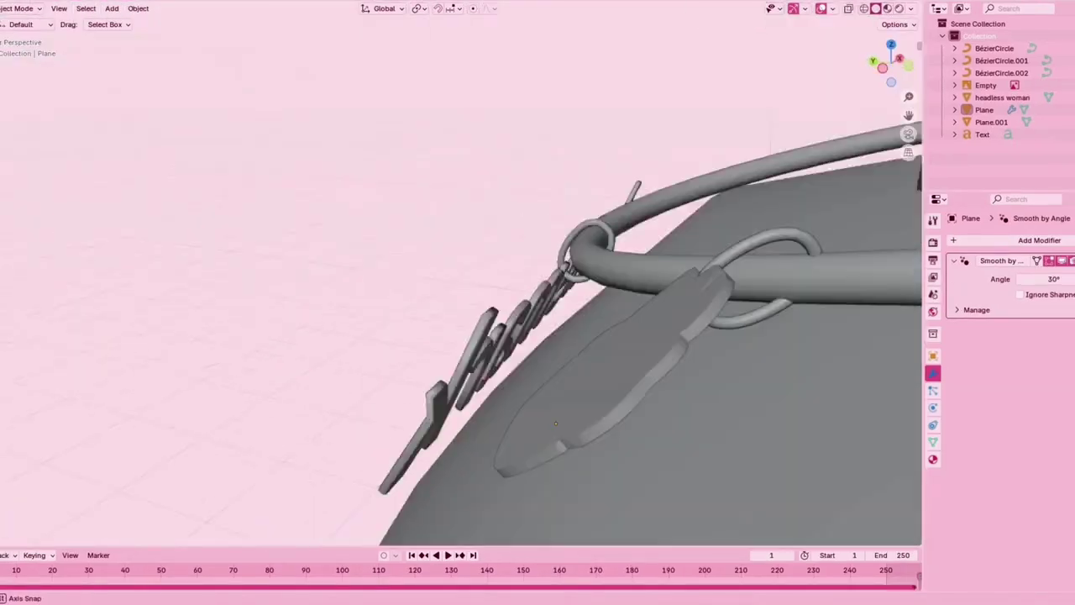
middle_drag(555, 423, 560, 417)
click(560, 418)
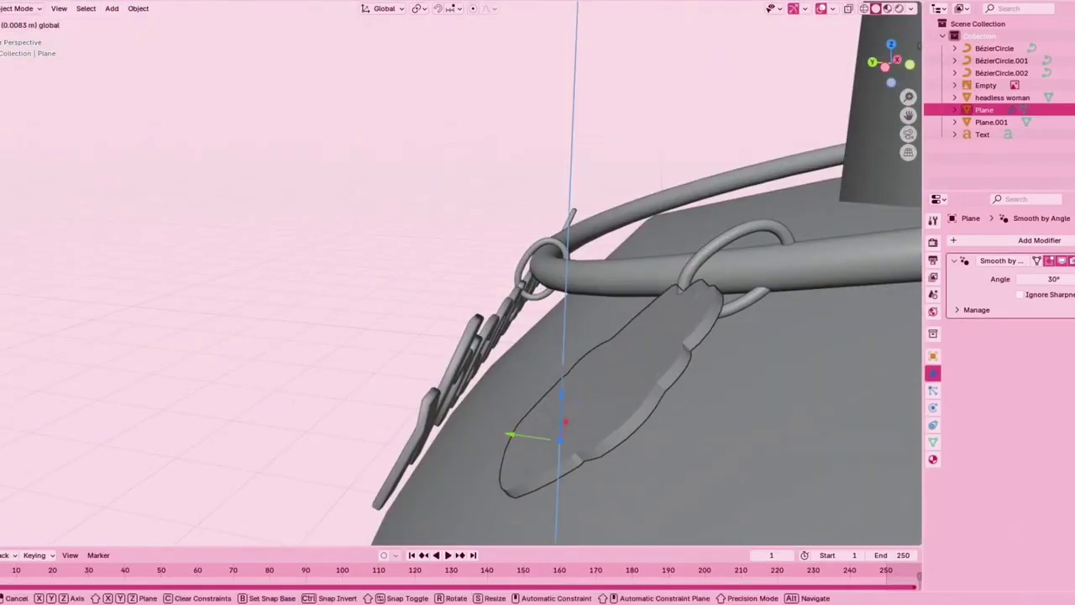
drag(561, 395, 561, 395)
click(328, 285)
mouse_move(327, 286)
middle_down()
mouse_move(471, 290)
mouse_move(336, 283)
middle_up()
click(580, 395)
drag(558, 428, 564, 424)
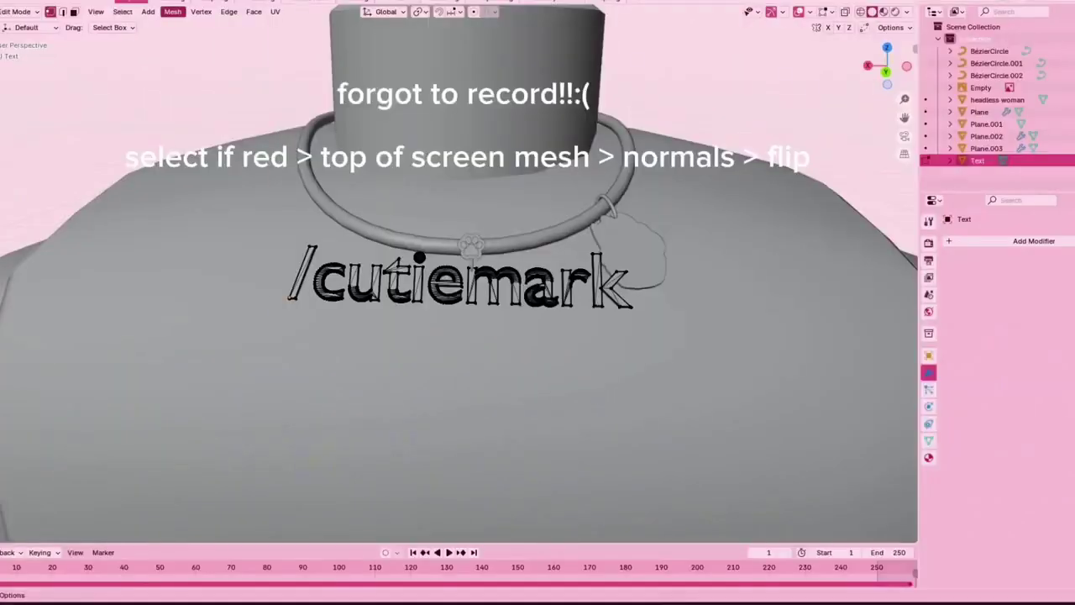
Flip the normals of the selected "/cutiemark" text mesh
click(172, 11)
mouse_move(195, 218)
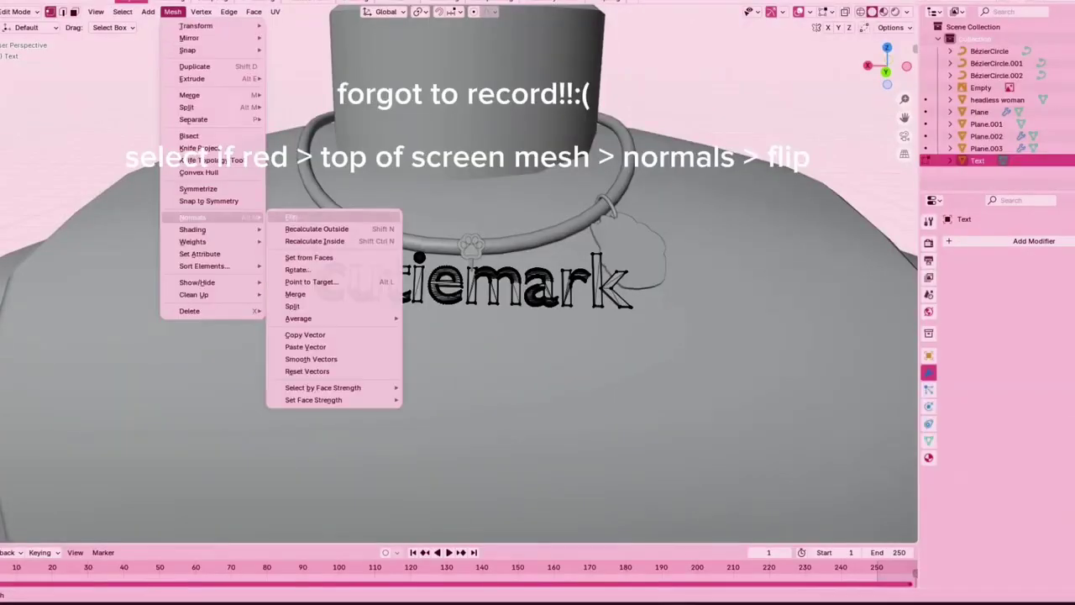
click(290, 216)
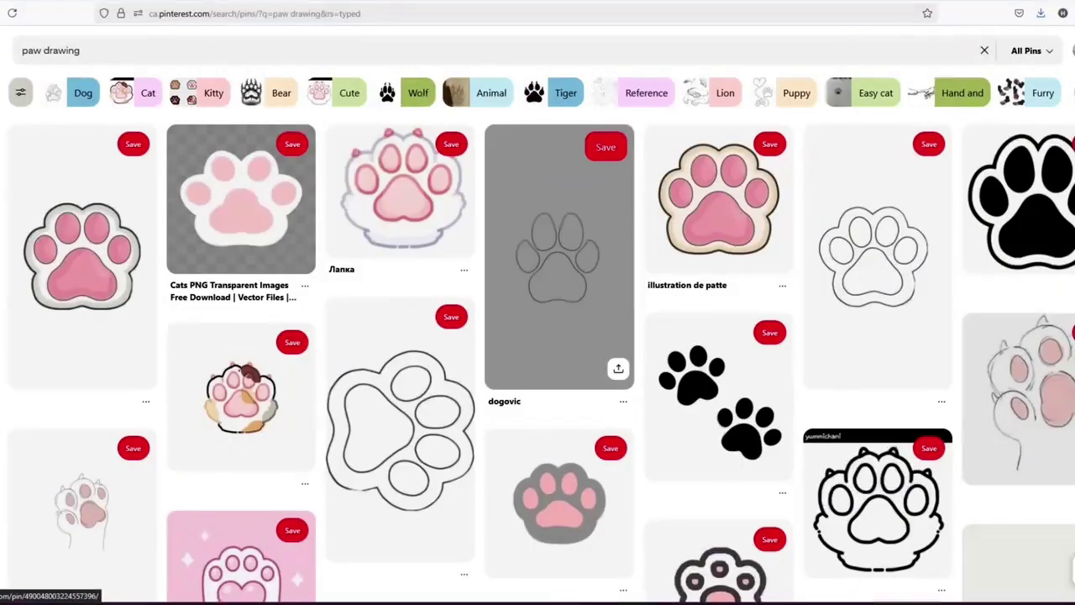
In the Pinterest "paw drawing" results, open the black-and-white outlined paw and save it as a JPEG image
scroll(559, 336, down, 2)
scroll(559, 336, up, 1)
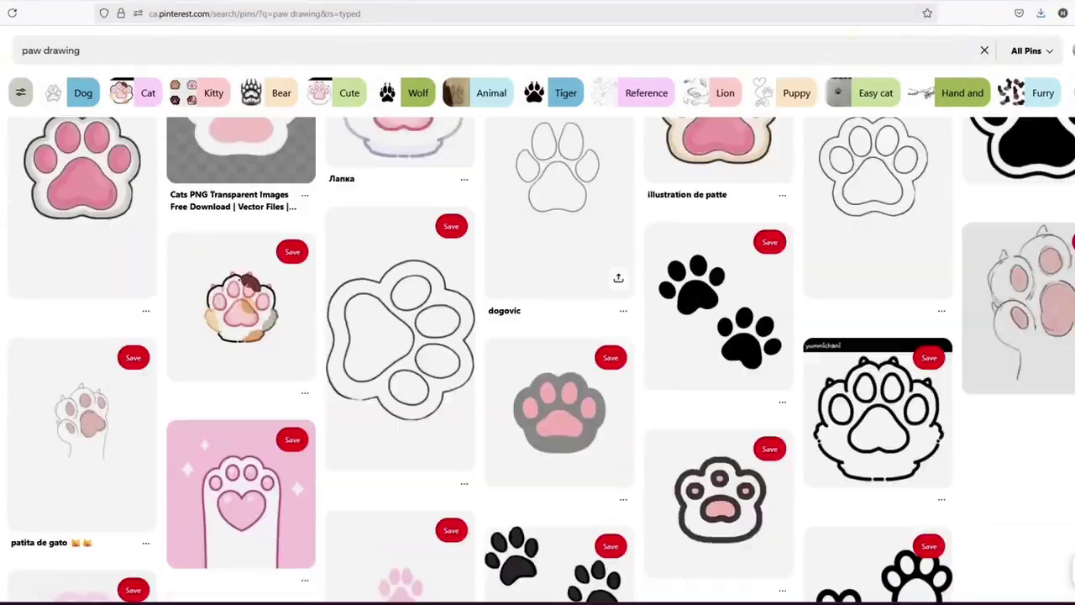
click(878, 252)
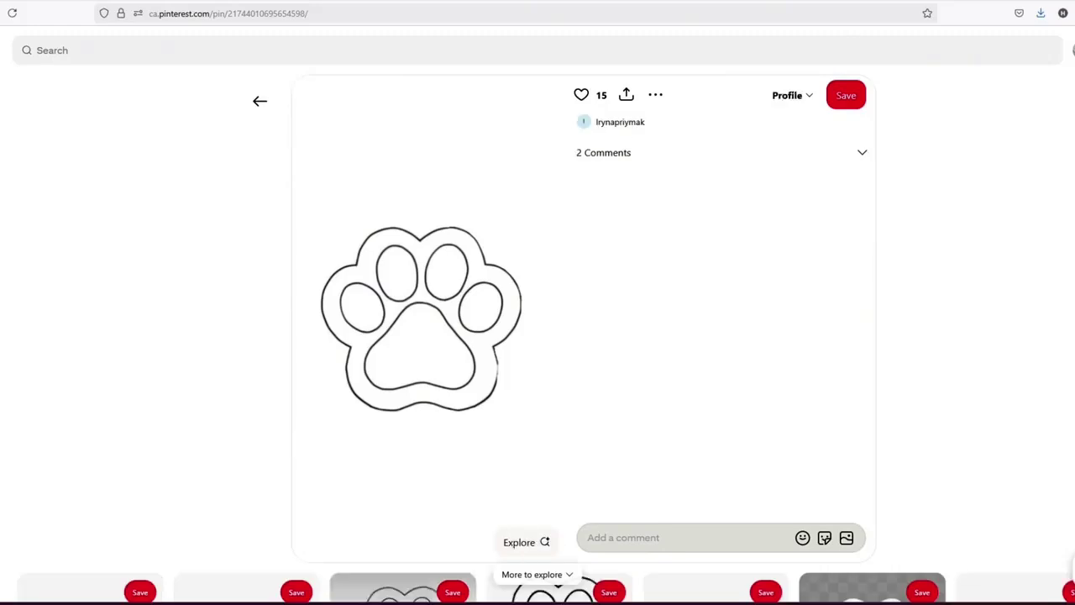
right_click(487, 326)
click(523, 357)
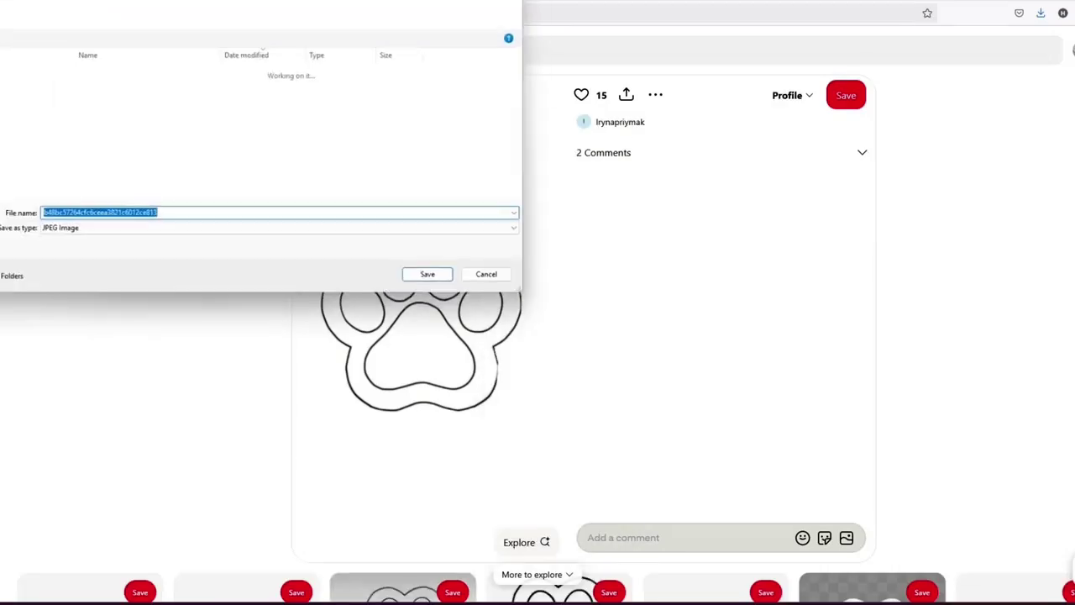
key(Return)
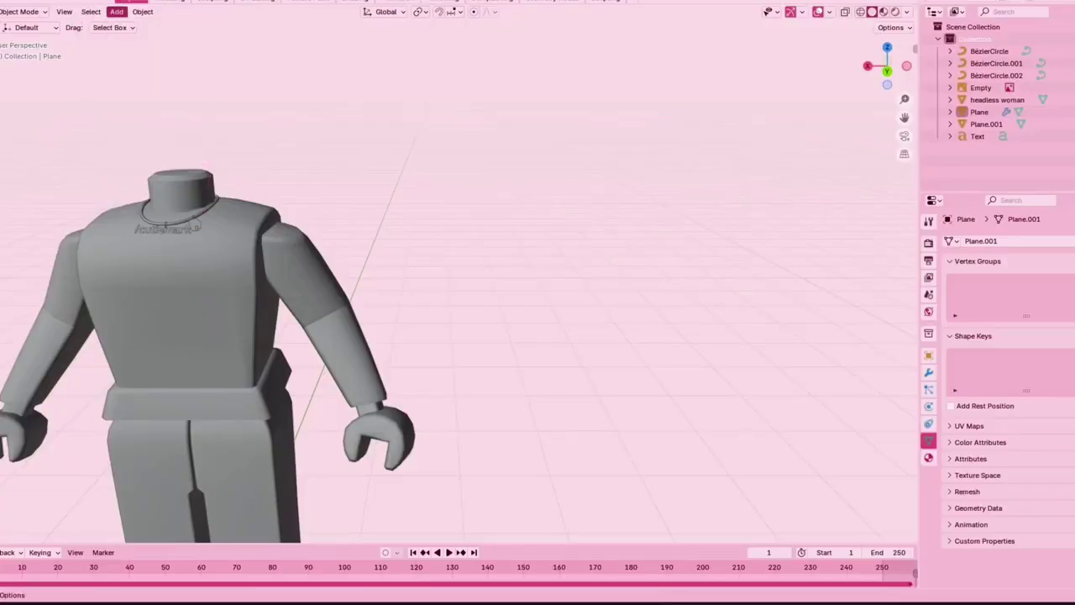
Switch back to Blender and add the saved paw JPEG as a reference image
click(116, 12)
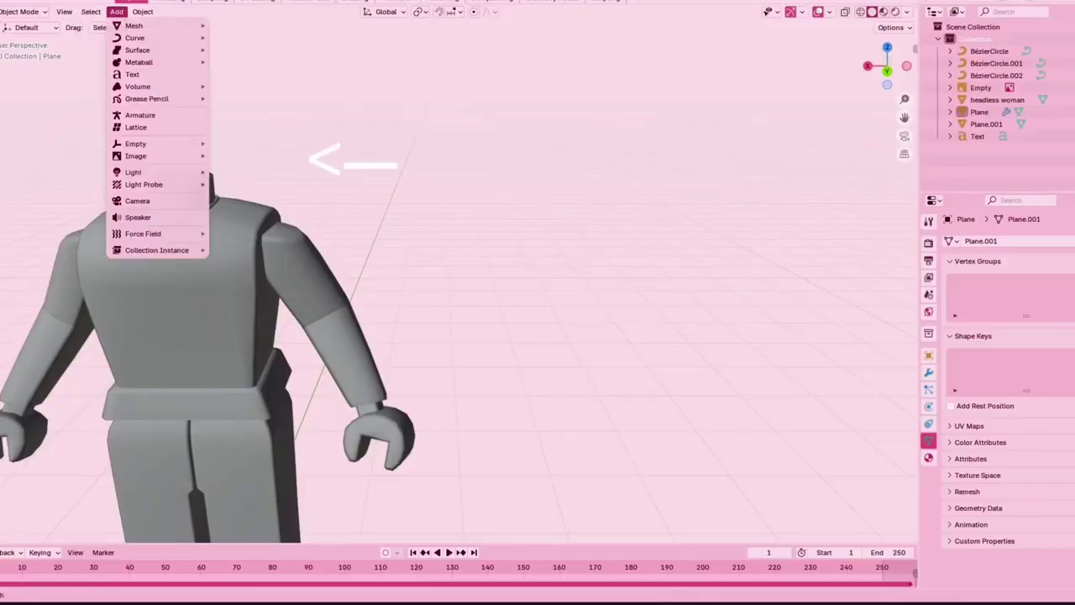
mouse_move(133, 172)
click(243, 156)
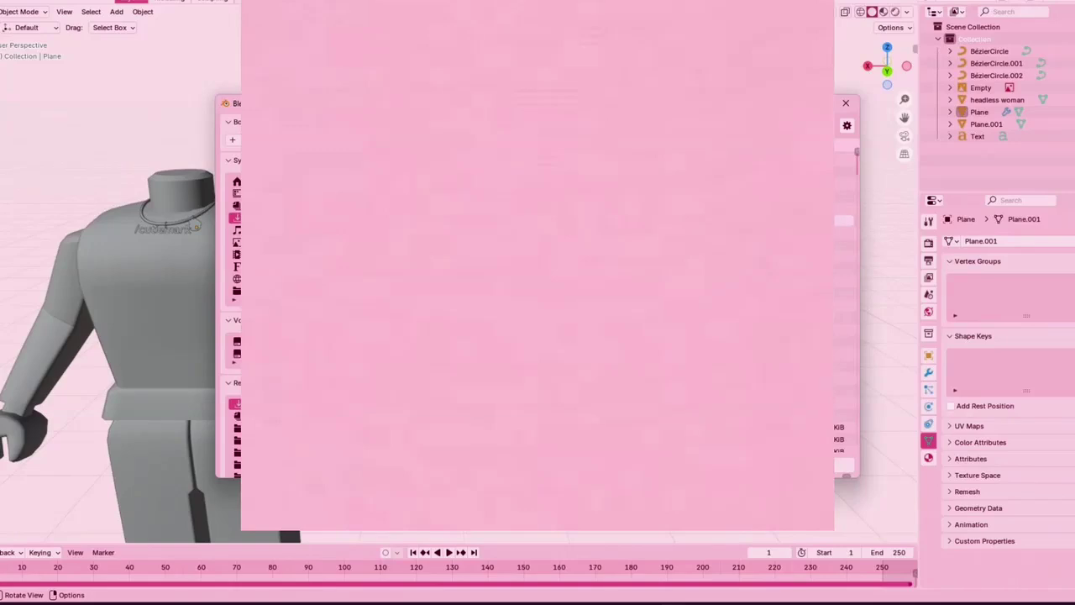
double_click(538, 379)
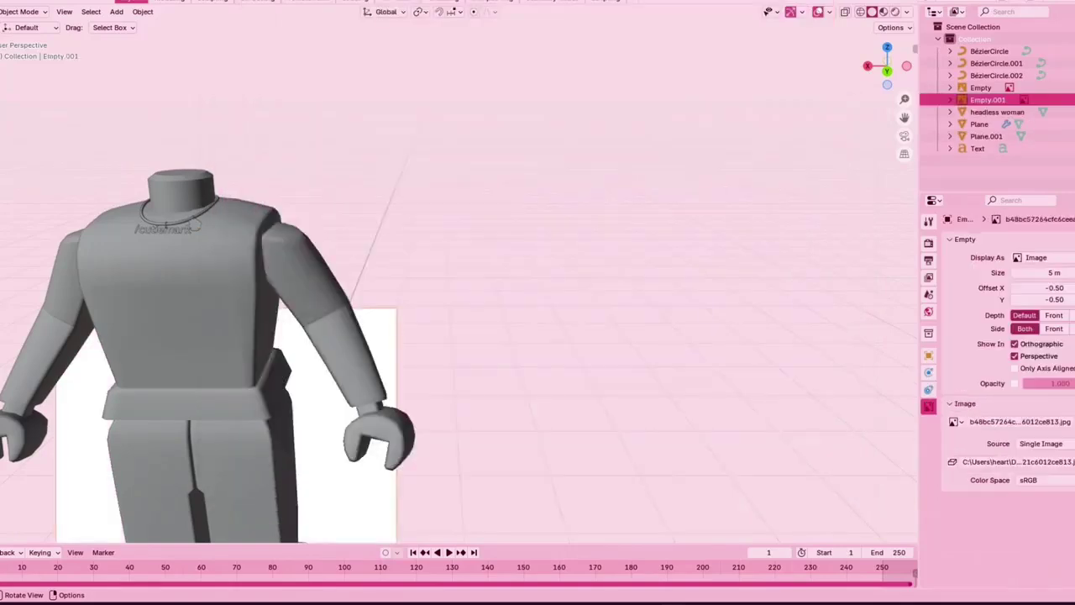
Delete the old cupcake-cat reference image from the scene
scroll(460, 294, down, 6)
middle_drag(521, 294, 407, 298)
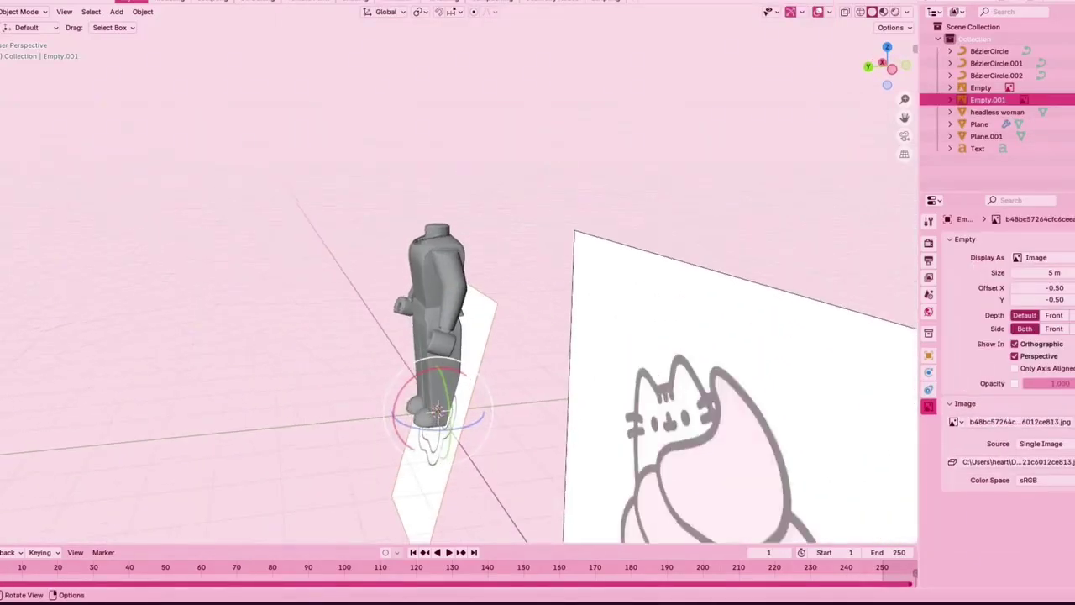
middle_drag(672, 422, 642, 425)
click(642, 425)
right_click(642, 425)
Rotate the paw reference image upright, move it beside the character and deselect it
key(r)
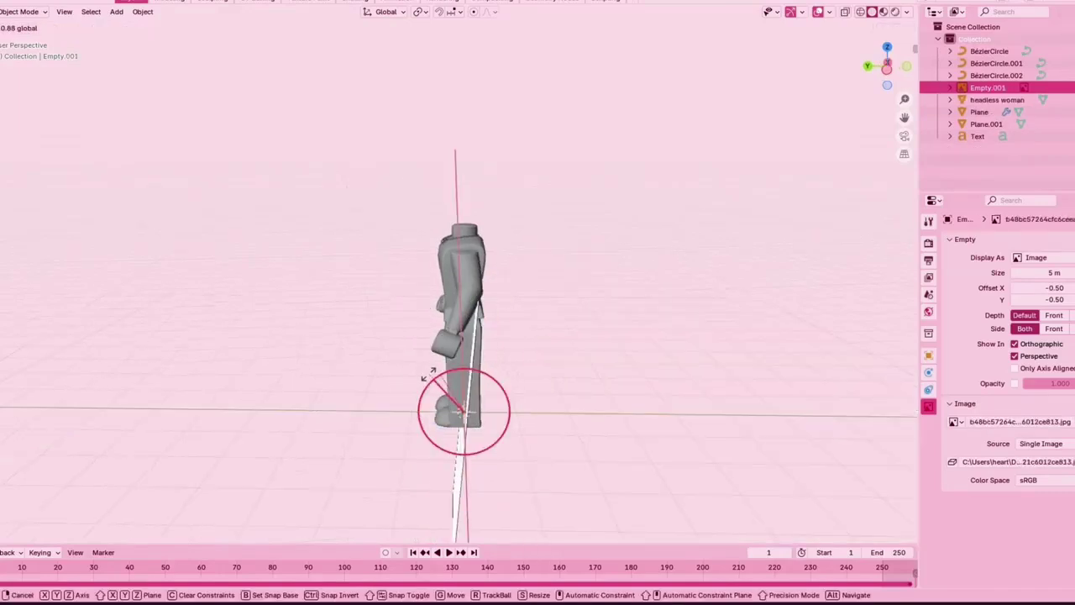
drag(423, 376, 422, 380)
middle_drag(424, 378, 546, 382)
key(g)
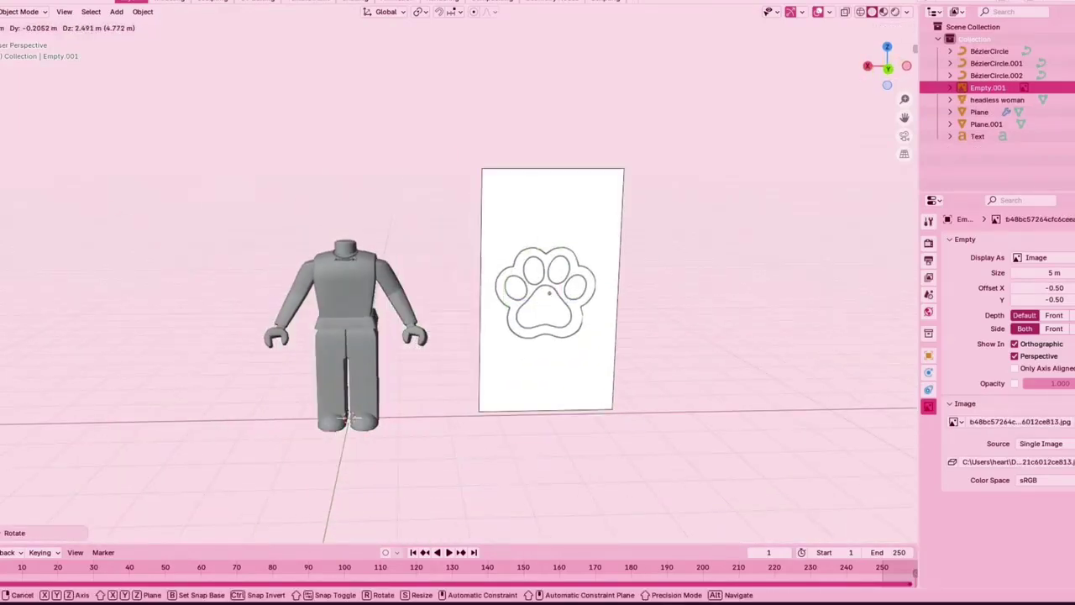
click(672, 277)
key(g)
drag(547, 293, 573, 244)
shift+middle_drag(580, 252, 477, 252)
click(362, 210)
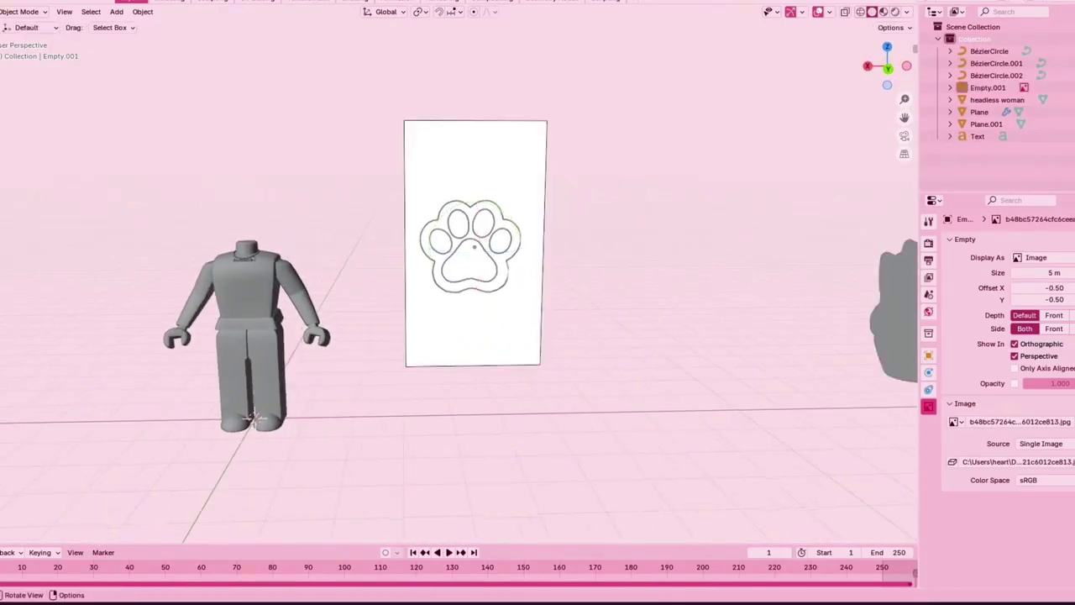
Add a mesh plane and scale it up about 2 times
click(116, 12)
click(115, 11)
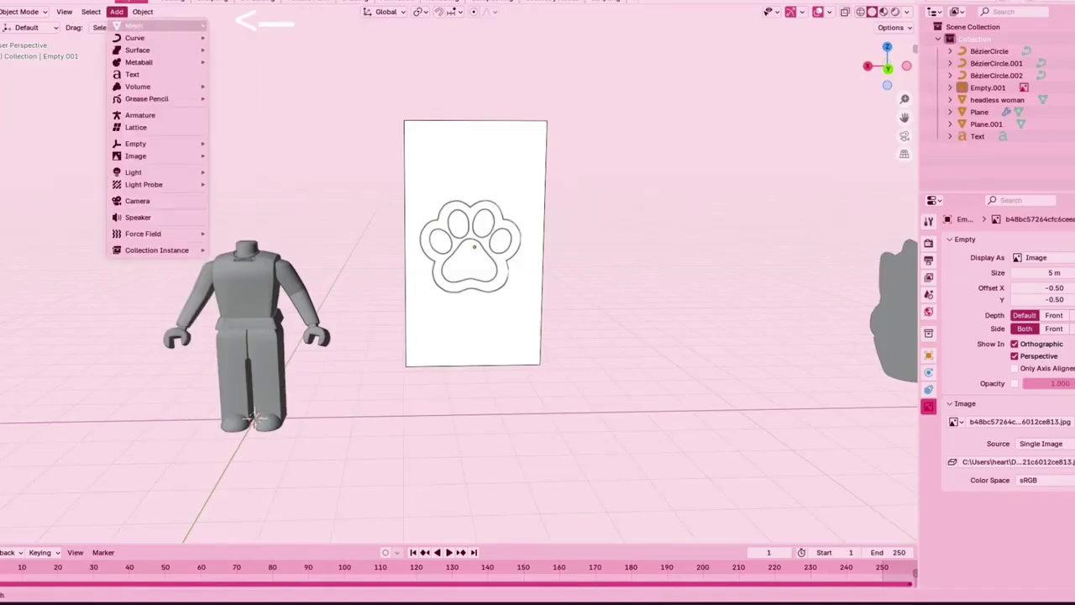
mouse_move(134, 25)
click(240, 26)
key(s)
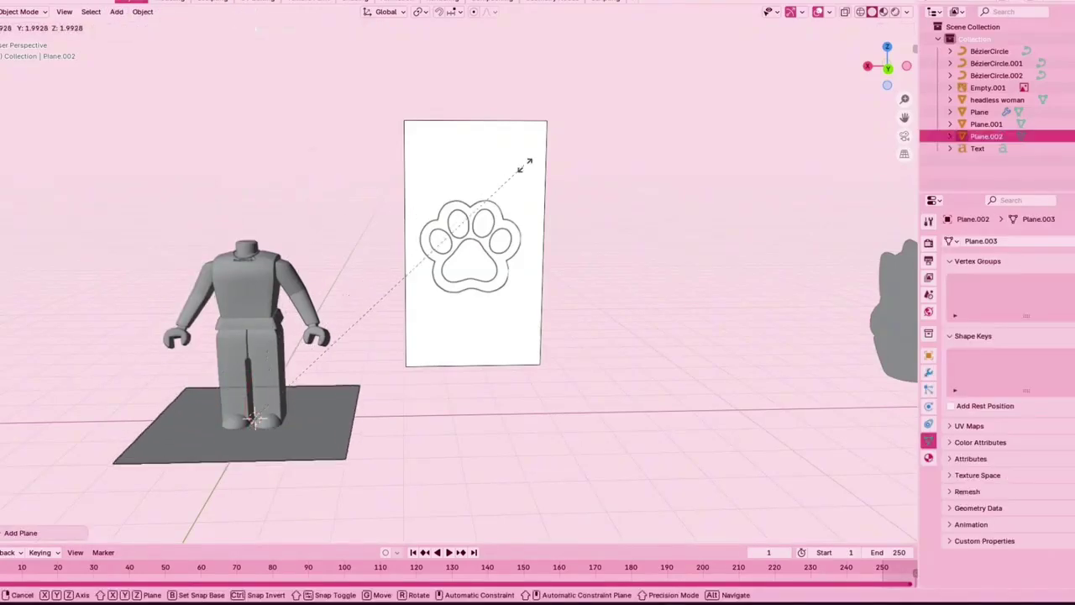
click(529, 164)
Rotate the new plane upright and move it to cover the paw drawing on the reference image
middle_drag(529, 165, 378, 172)
key(r)
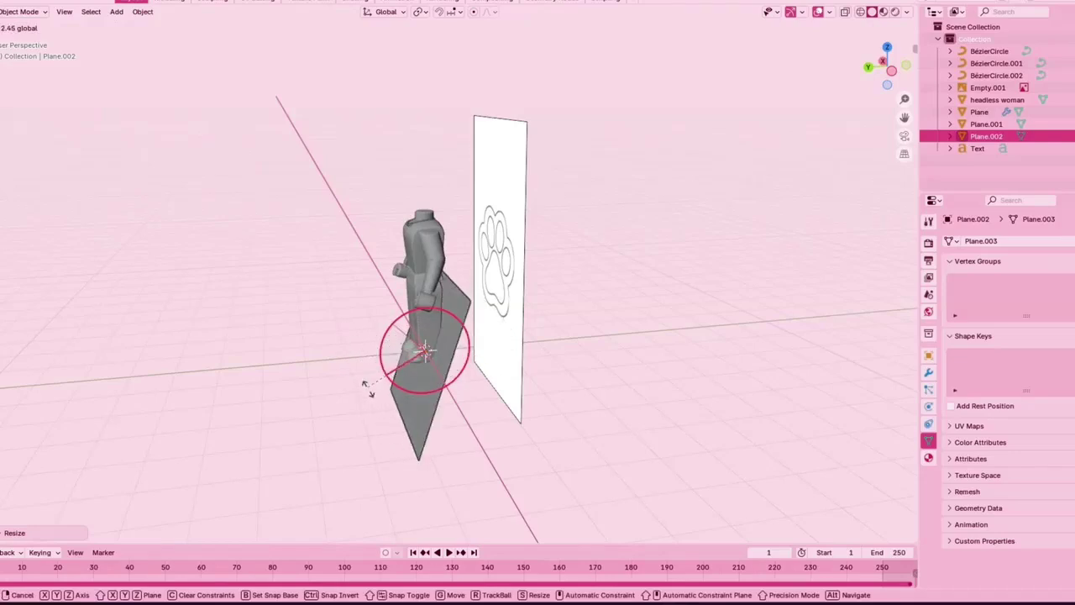
key(Return)
middle_drag(378, 320, 530, 303)
key(g)
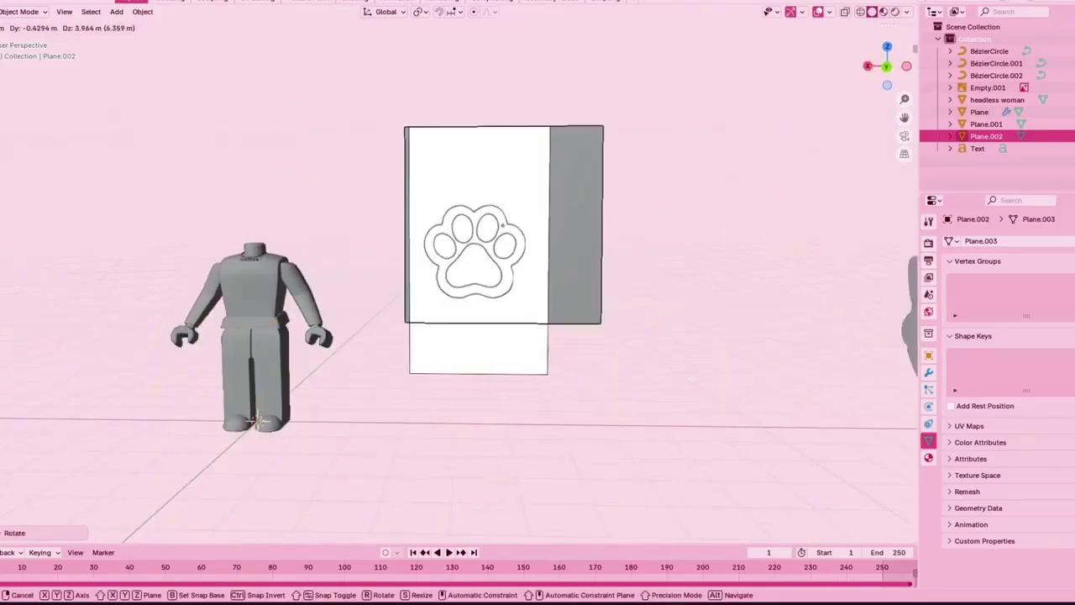
click(672, 198)
key(g)
middle_drag(672, 197, 722, 206)
click(538, 223)
Turn on X-ray and knife-cut the plane in Edit Mode along the paw drawing's outer outline
scroll(672, 209, up, 3)
click(846, 12)
scroll(537, 277, up, 3)
middle_drag(538, 277, 519, 264)
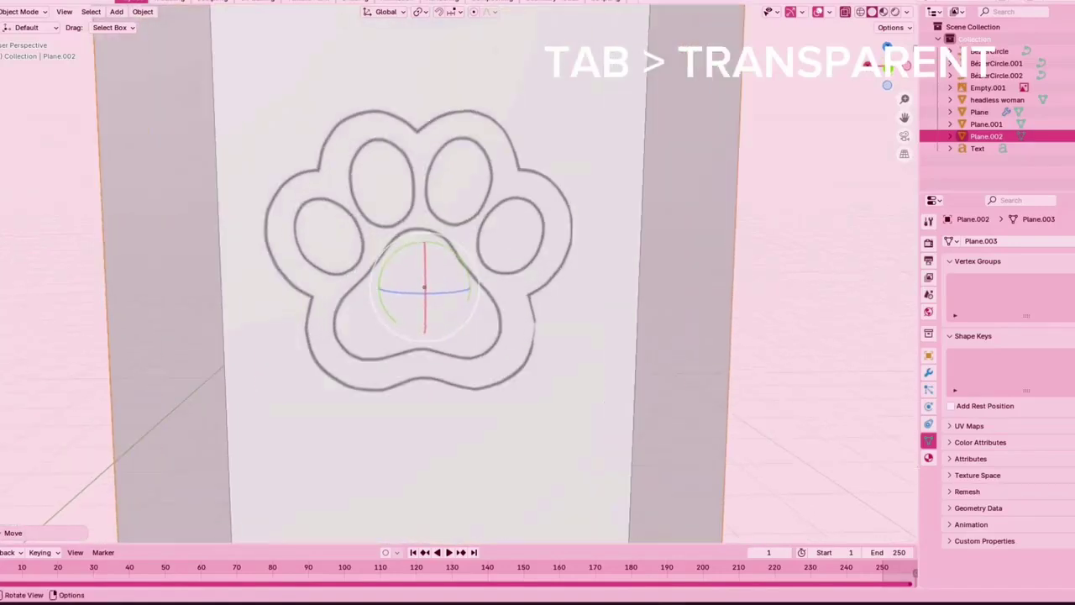
scroll(519, 264, up, 3)
key(Tab)
shift+middle_drag(627, 151, 676, 204)
key(k)
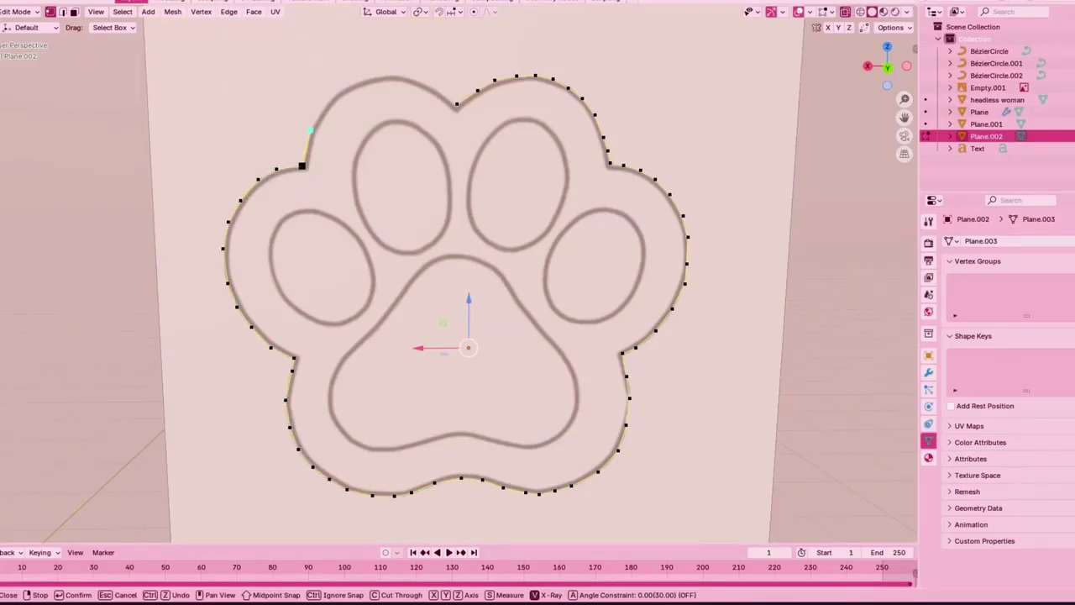
key(Return)
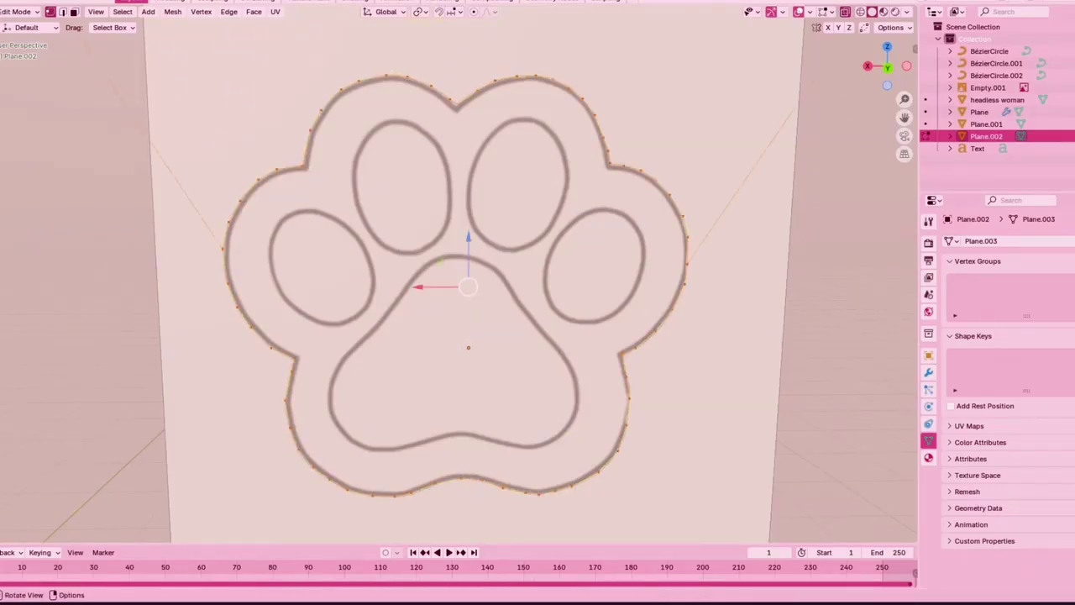
Delete the plane's leftover corner vertices around the cut paw outline and return to Object Mode
scroll(222, 451, down, 8)
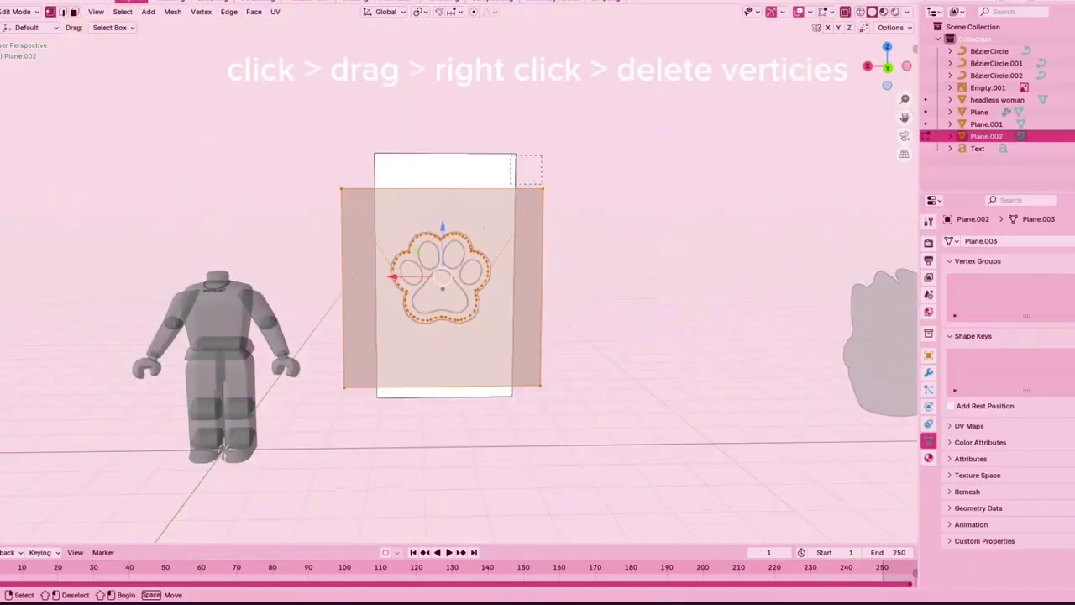
drag(542, 183, 623, 258)
right_click(623, 258)
click(578, 458)
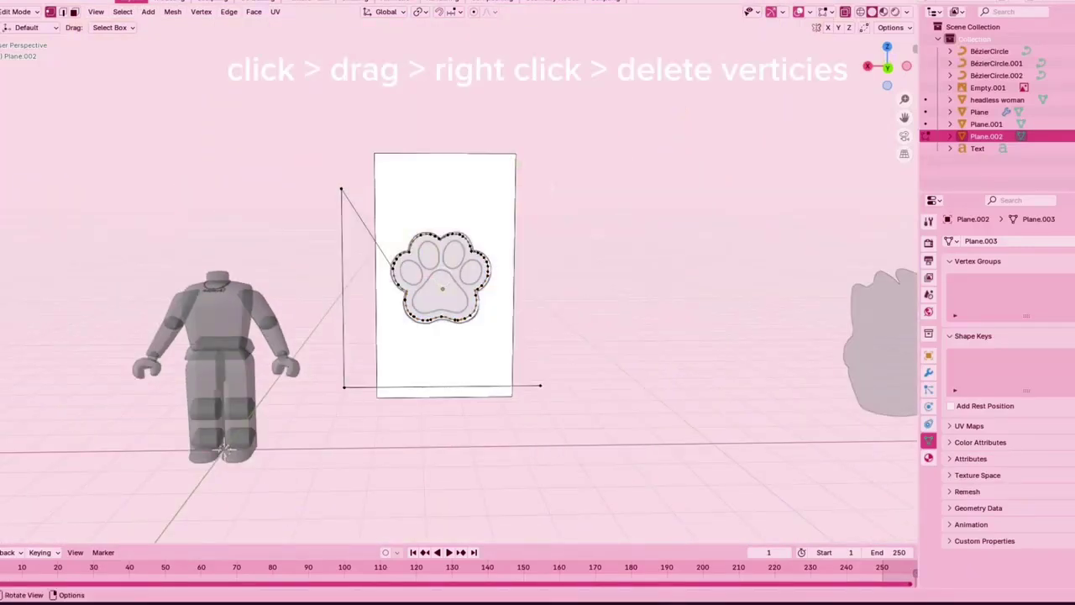
right_click(612, 422)
click(612, 423)
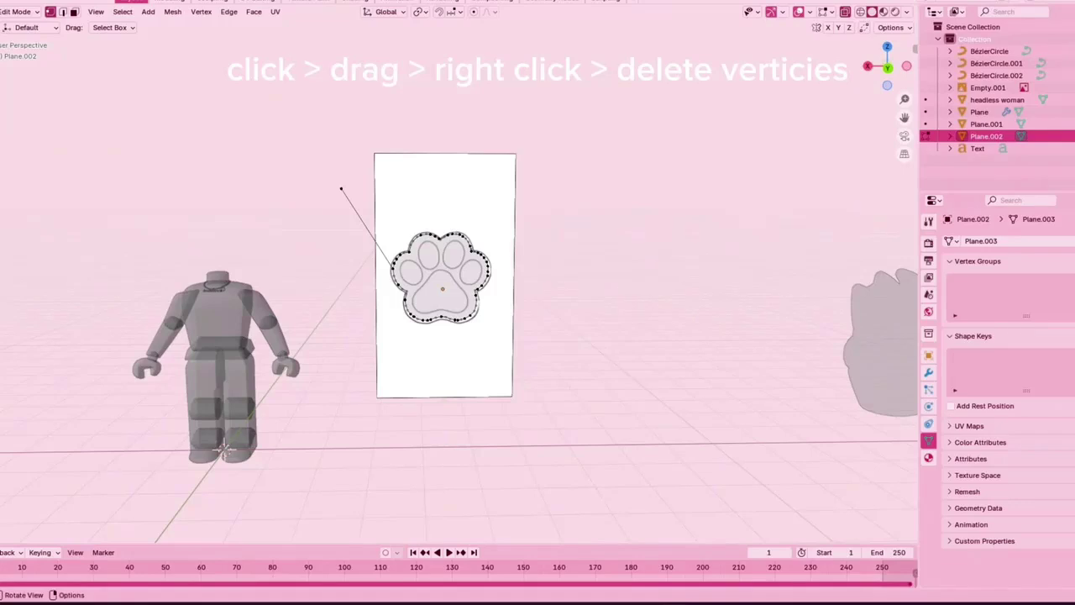
drag(348, 209, 386, 252)
right_click(386, 254)
click(387, 253)
key(Tab)
scroll(403, 269, up, 3)
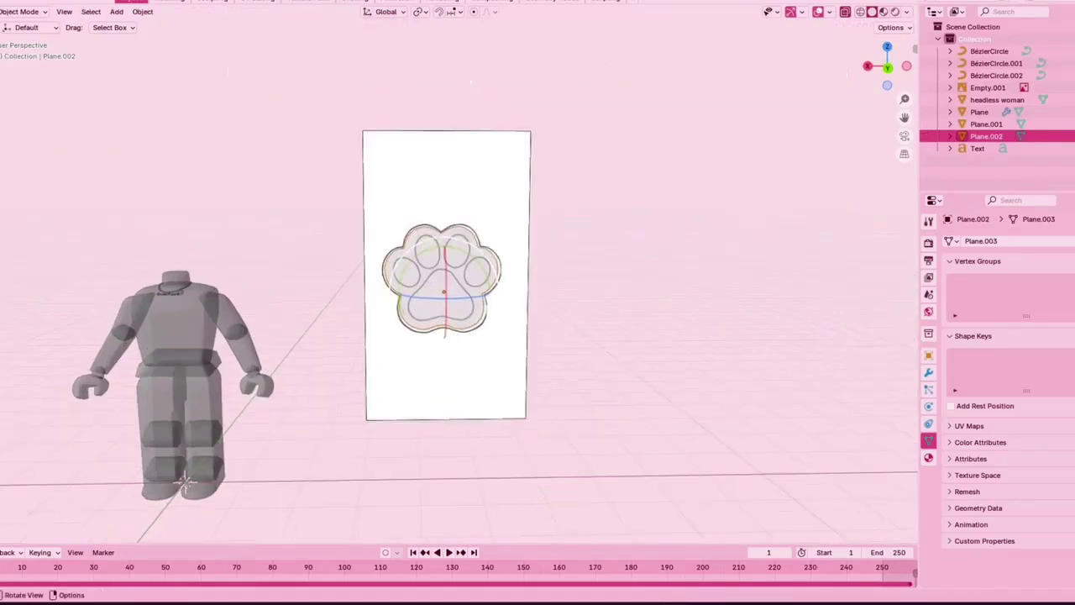
Move the paw outline shape off the drawing to the empty space beside the reference image
key(g)
click(689, 294)
shift+middle_drag(688, 294, 462, 315)
Add a Subdivision Surface modifier to the paw outline shape, set its viewport levels to 3 and deselect the shape
click(928, 372)
click(991, 241)
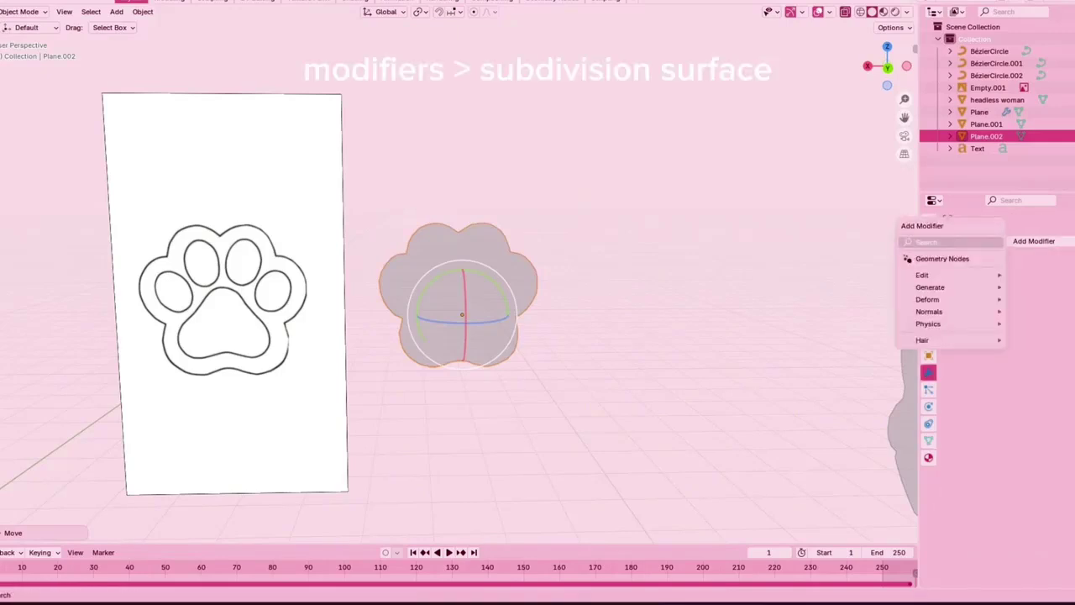
text(sub)
key(Return)
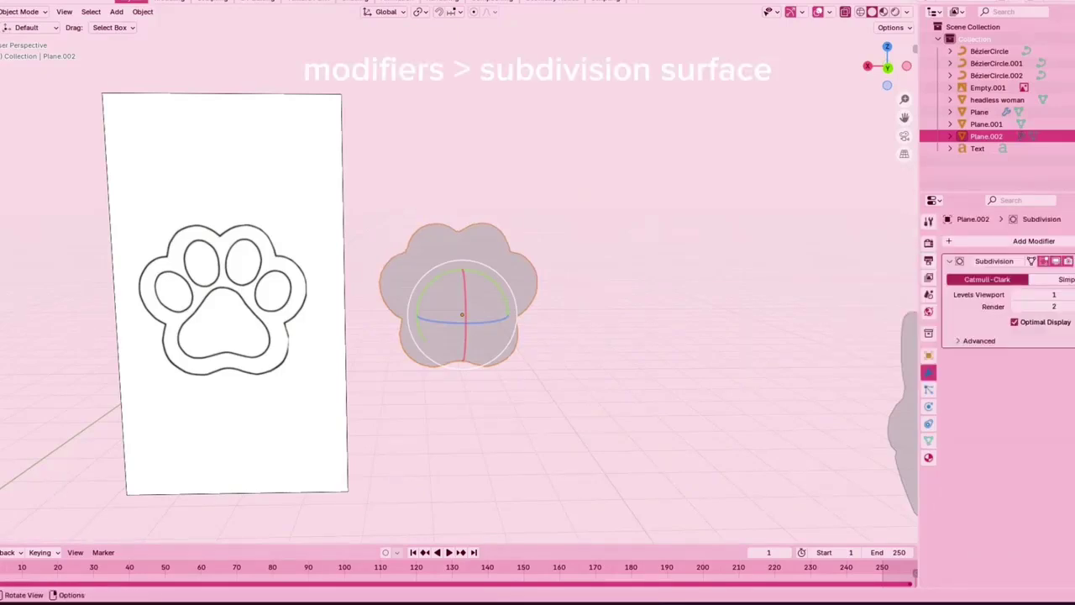
scroll(462, 294, up, 6)
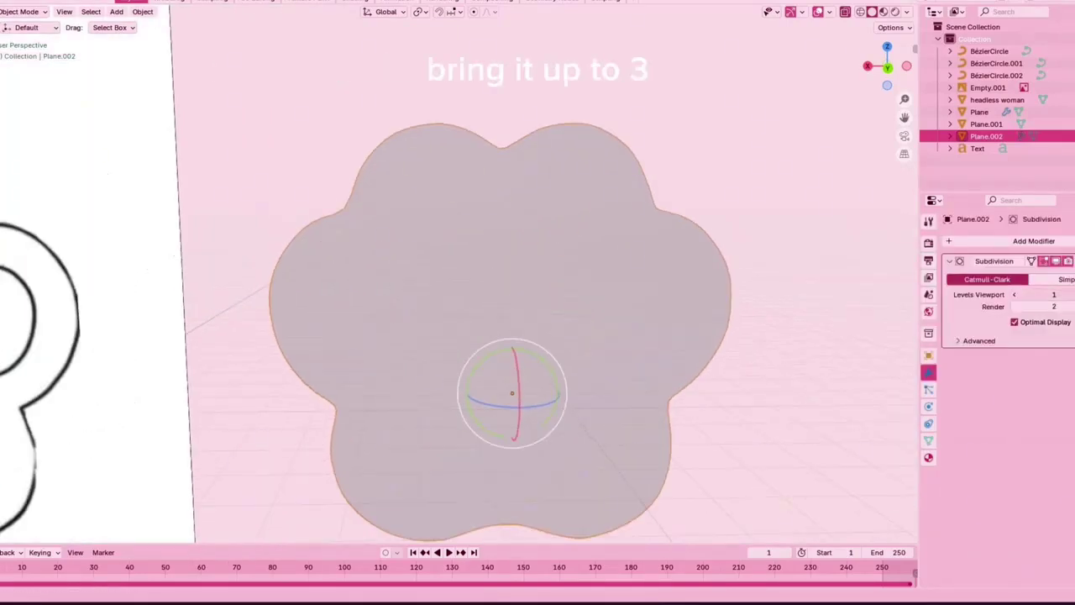
scroll(504, 328, down, 4)
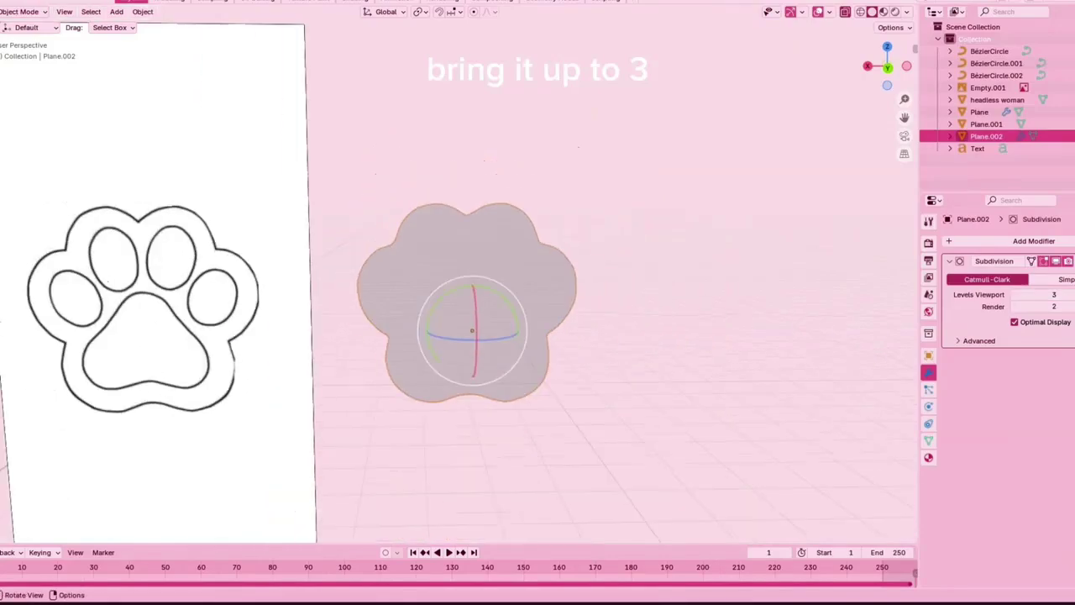
key(alt+a)
scroll(479, 302, down, 3)
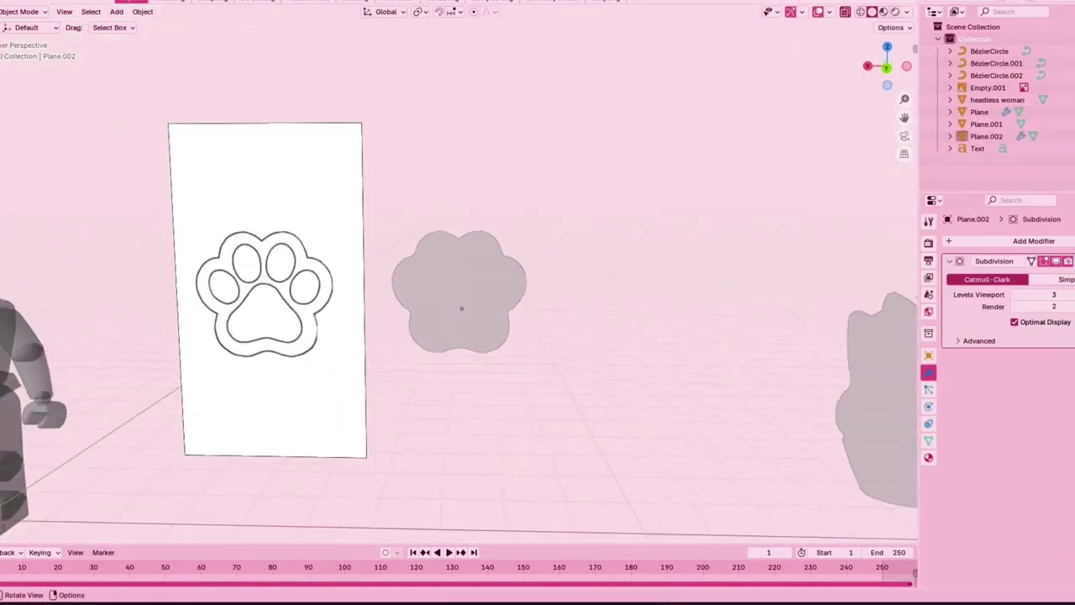
Try to extrude the whole paw outline mesh in Edit Mode
middle_drag(529, 298, 378, 294)
click(479, 294)
key(Tab)
scroll(478, 294, up, 2)
key(a)
middle_drag(588, 302, 756, 324)
key(e)
click(537, 311)
key(Tab)
click(613, 319)
Turn off X-ray and add a Solidify modifier to the paw outline shape
key(alt+z)
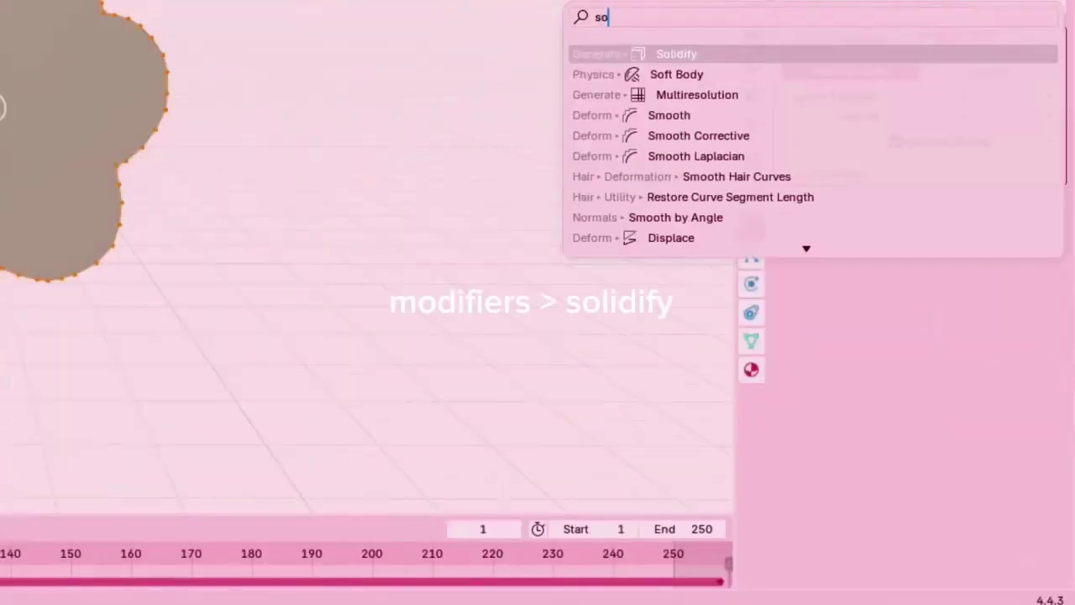
key(Return)
key(Tab)
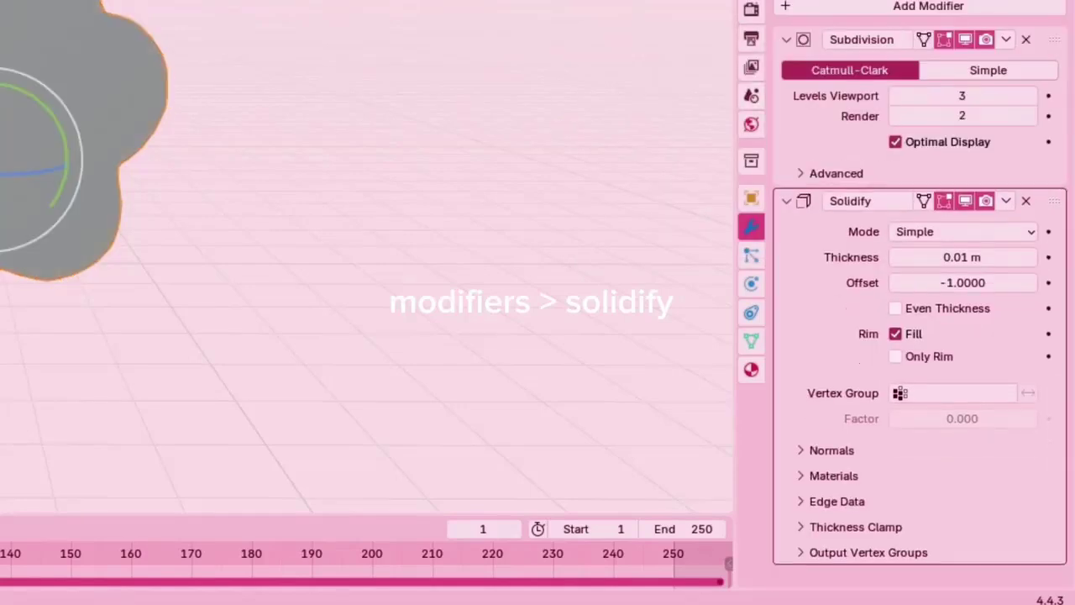
Set the Solidify thickness of the paw outline shape to 0.03 m and deselect the shape
click(1031, 257)
click(1032, 257)
middle_drag(403, 261, 622, 273)
click(1032, 257)
click(1031, 257)
click(1032, 257)
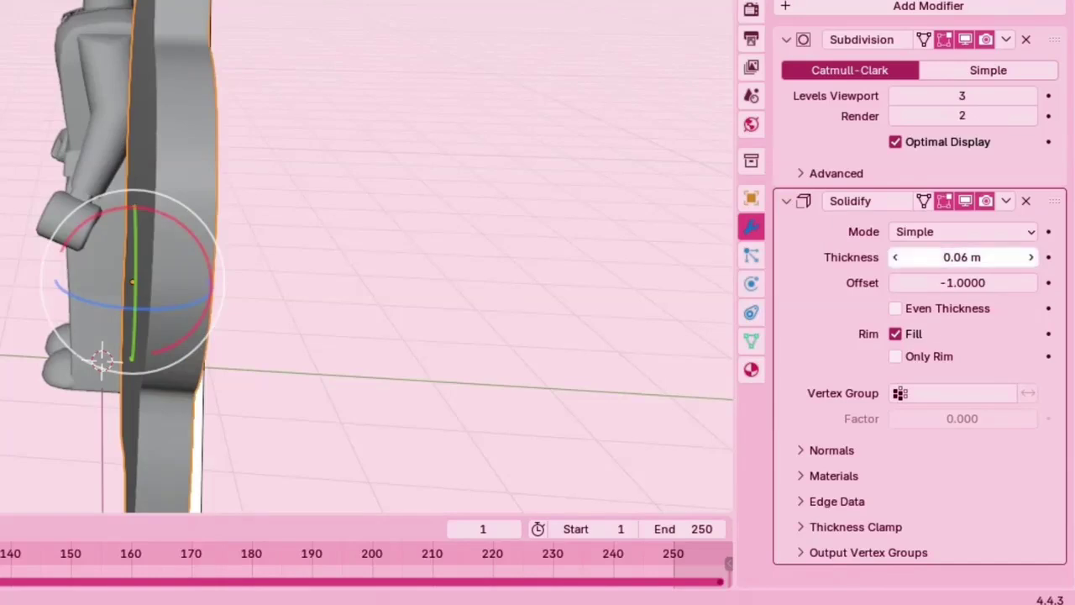
click(896, 257)
click(895, 258)
click(896, 257)
click(895, 257)
click(1031, 257)
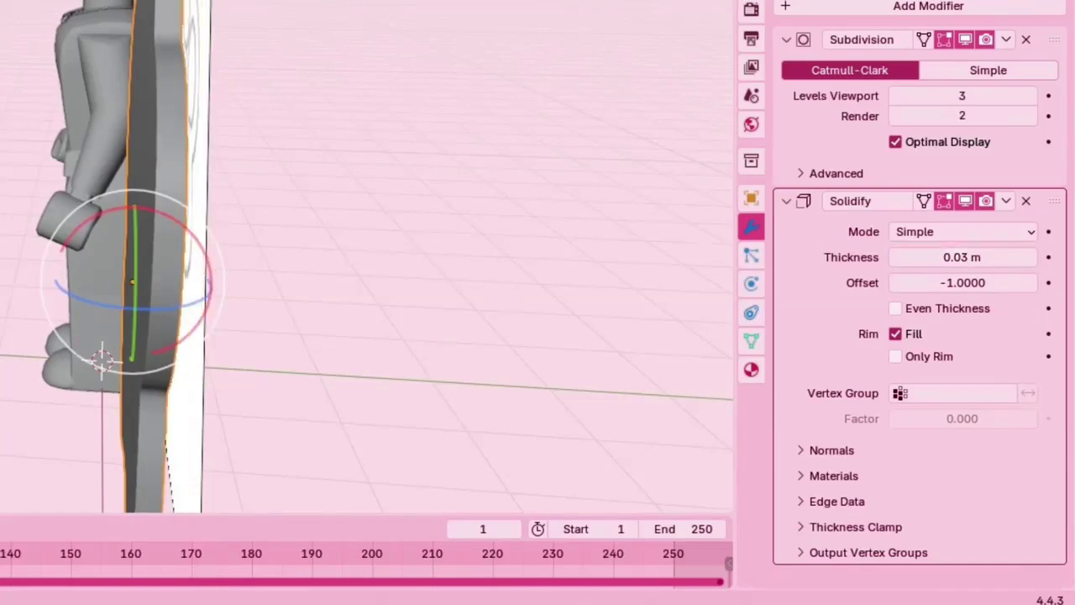
middle_drag(621, 273, 403, 261)
click(403, 261)
scroll(403, 260, down, 1)
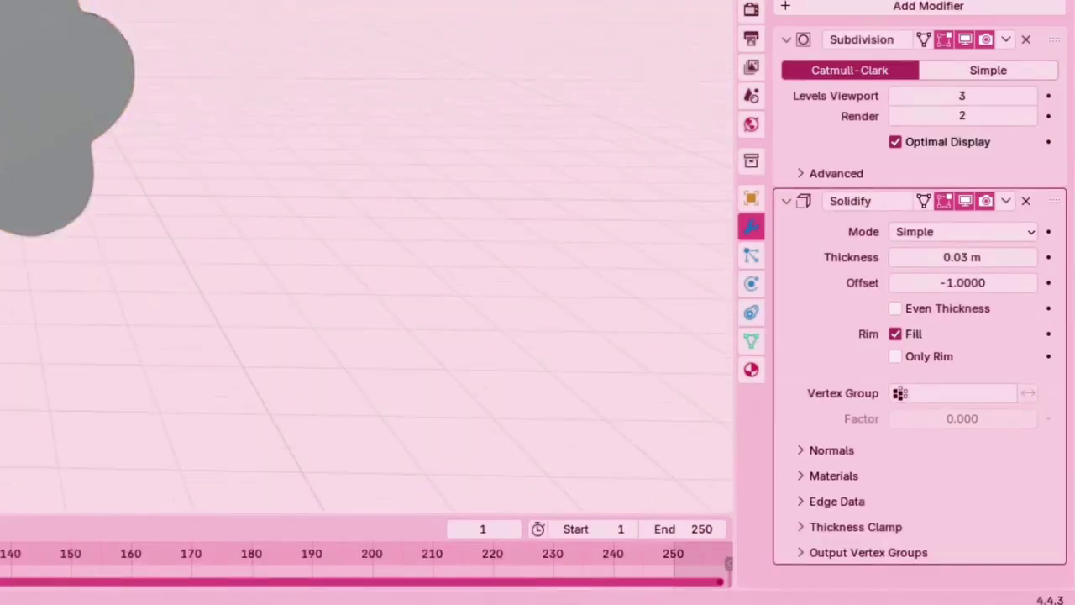
Add another mesh plane and scale it up until it is wider than the paw reference image
shift+middle_drag(336, 261, 735, 266)
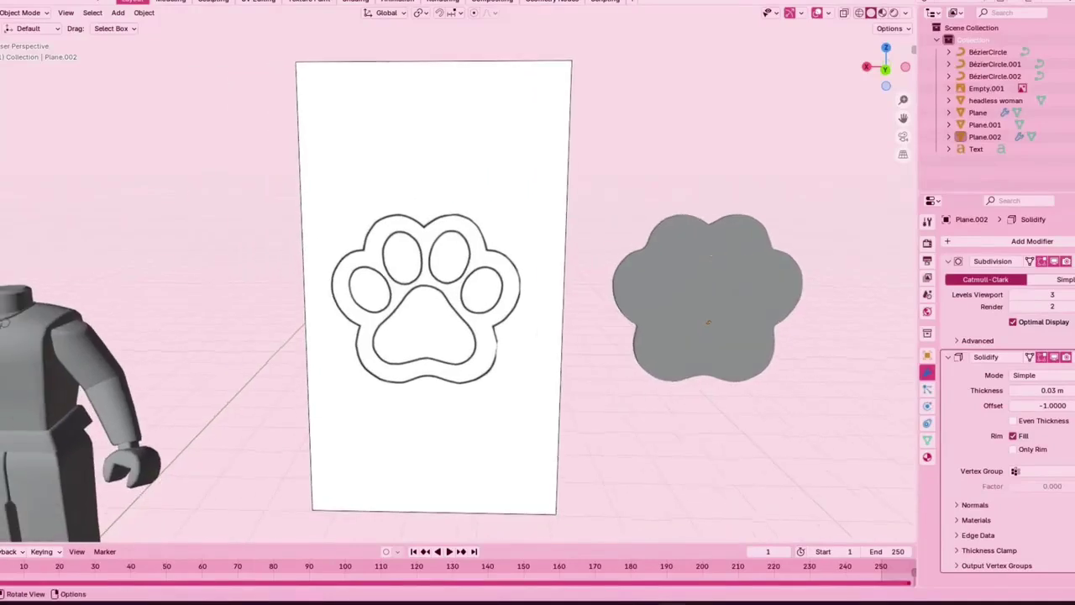
scroll(434, 277, up, 3)
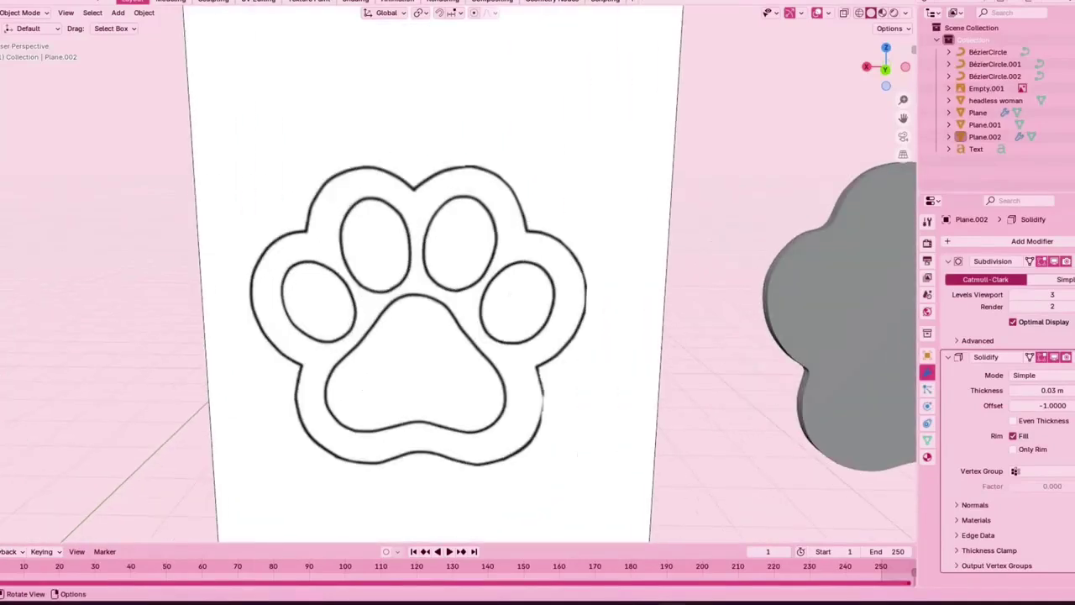
scroll(435, 277, down, 3)
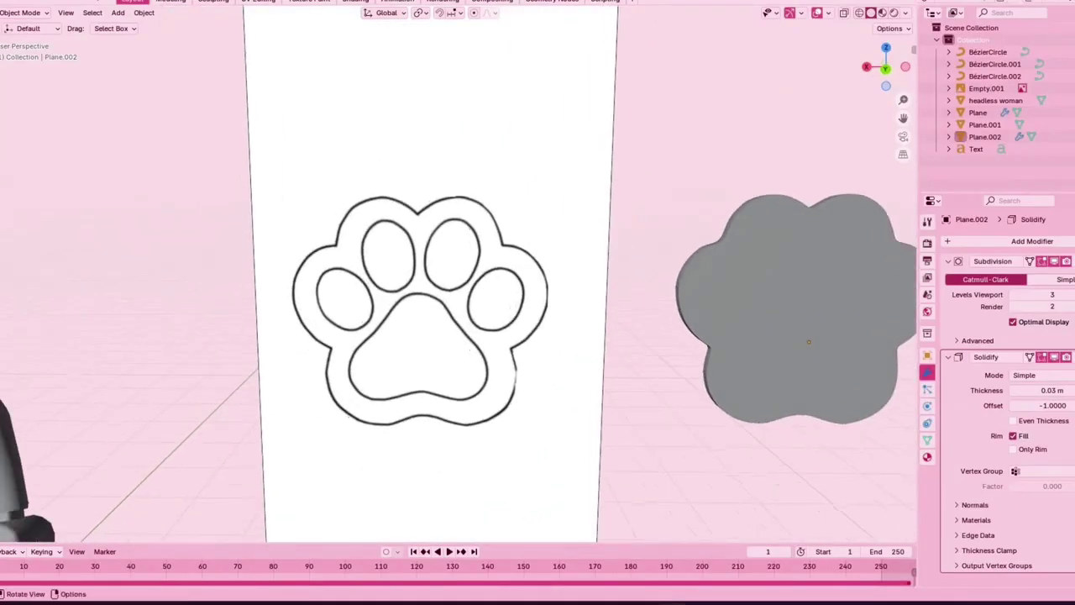
click(117, 13)
mouse_move(134, 26)
click(238, 26)
scroll(238, 26, down, 3)
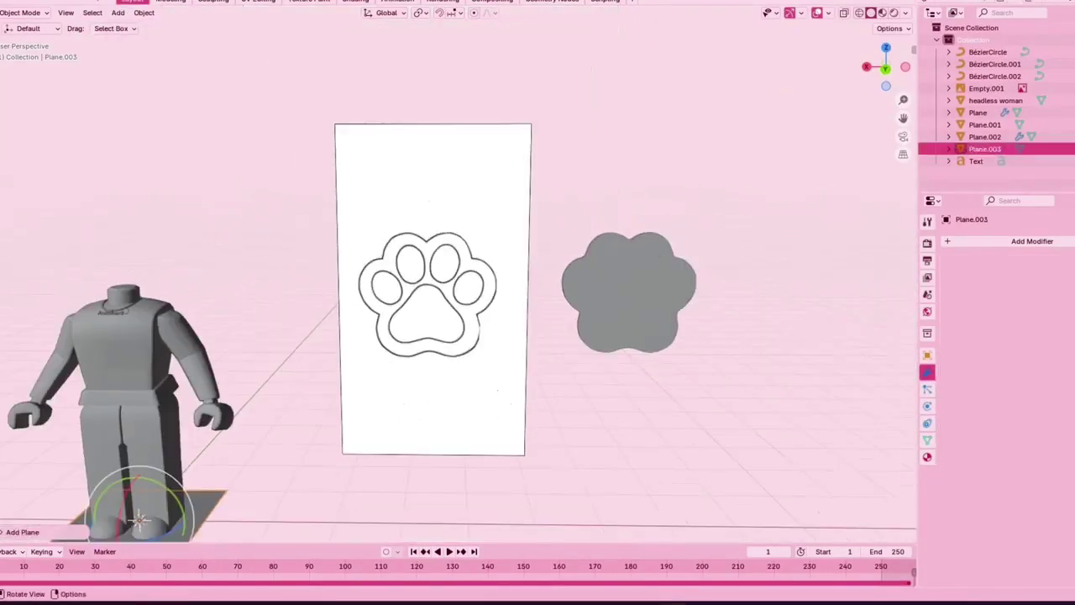
key(s)
click(422, 363)
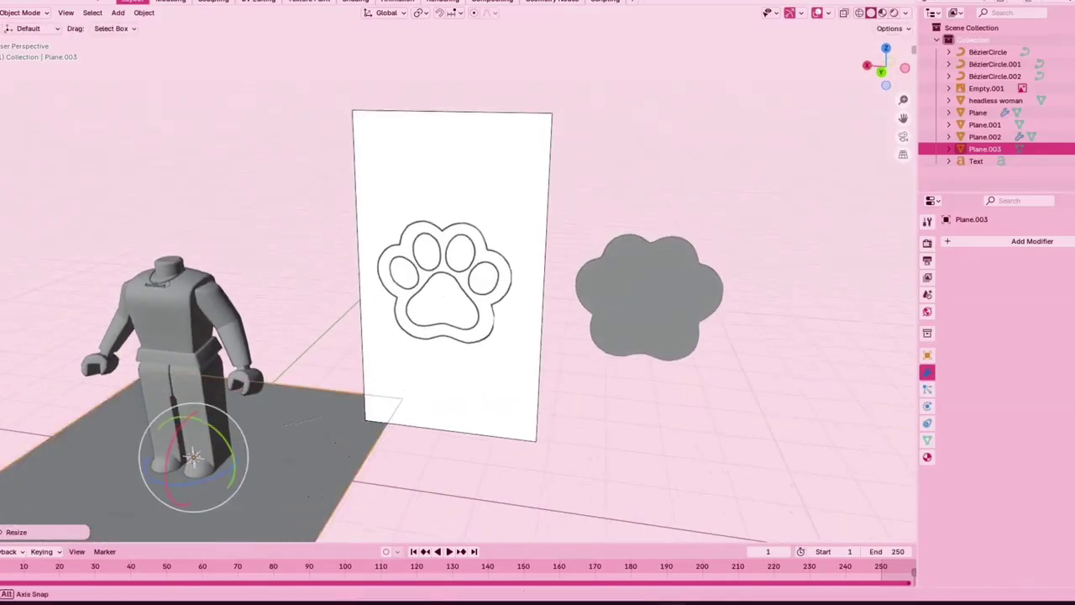
Rotate the new plane upright and move it to cover the paw drawing on the reference image
middle_drag(185, 454, 418, 370)
drag(386, 344, 375, 403)
middle_drag(375, 403, 327, 408)
drag(427, 345, 420, 354)
middle_drag(420, 355, 550, 355)
key(g)
click(347, 343)
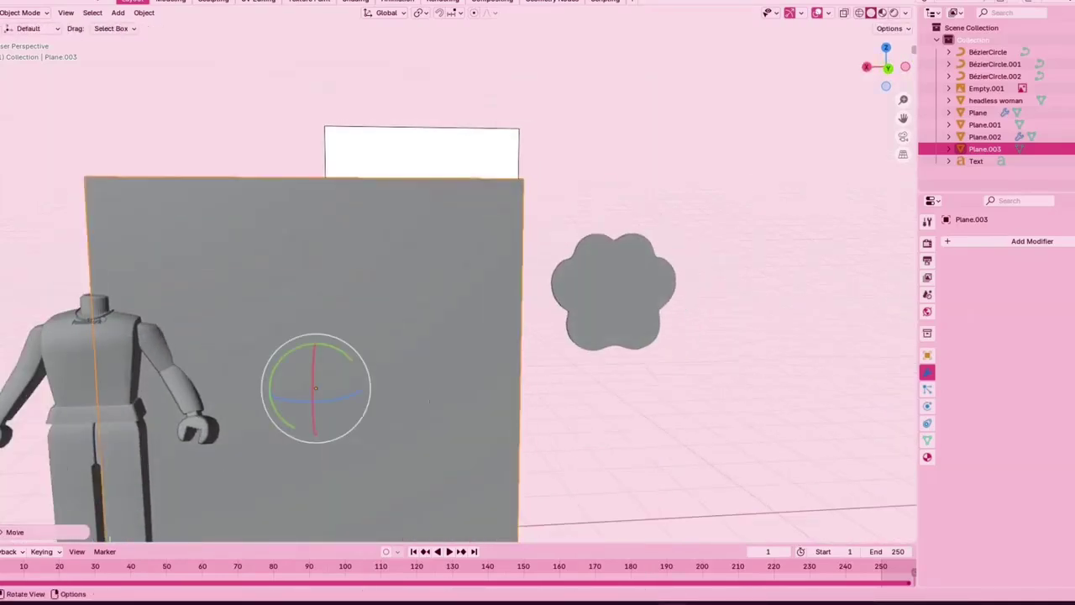
key(g)
click(445, 268)
scroll(444, 268, up, 3)
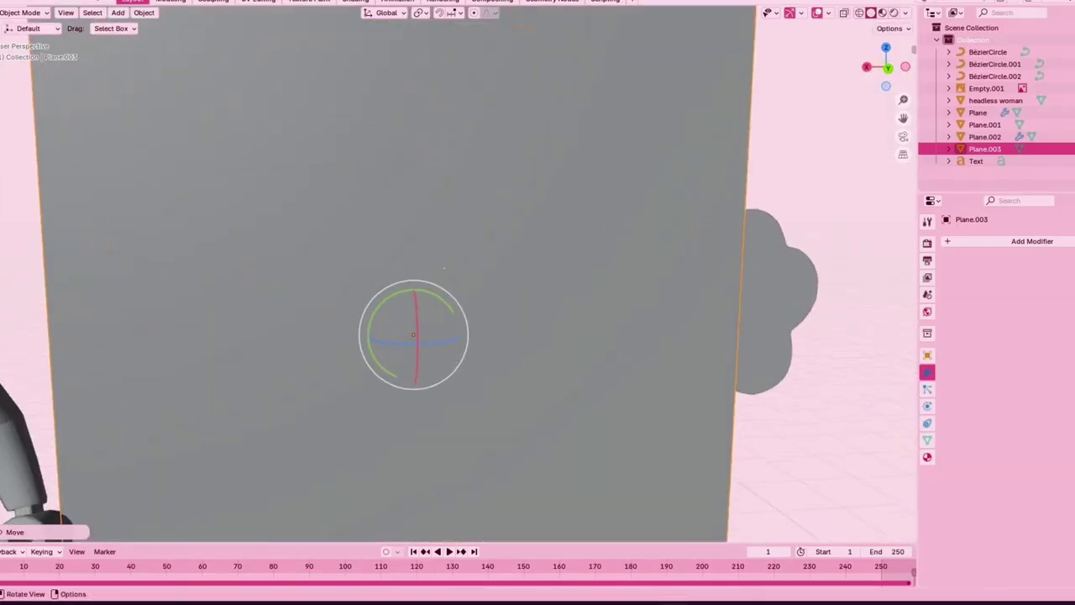
Turn on X-ray and knife-cut the plane in Edit Mode around the paw drawing's two right toe pads
key(alt+z)
scroll(411, 336, up, 3)
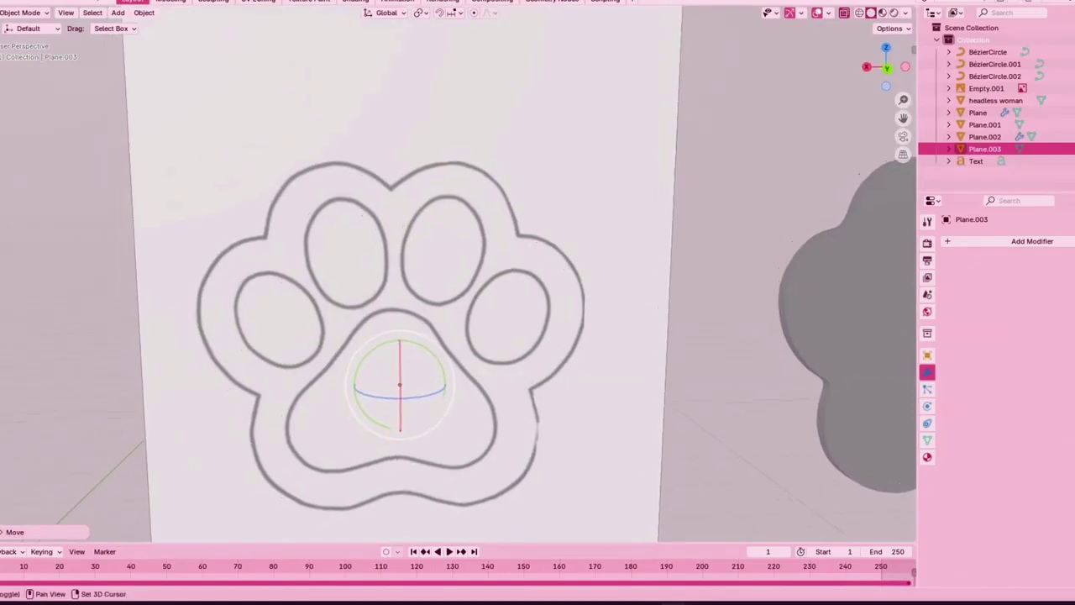
scroll(412, 336, up, 2)
key(Tab)
middle_drag(445, 302, 399, 251)
scroll(455, 304, up, 1)
scroll(399, 251, up, 1)
key(k)
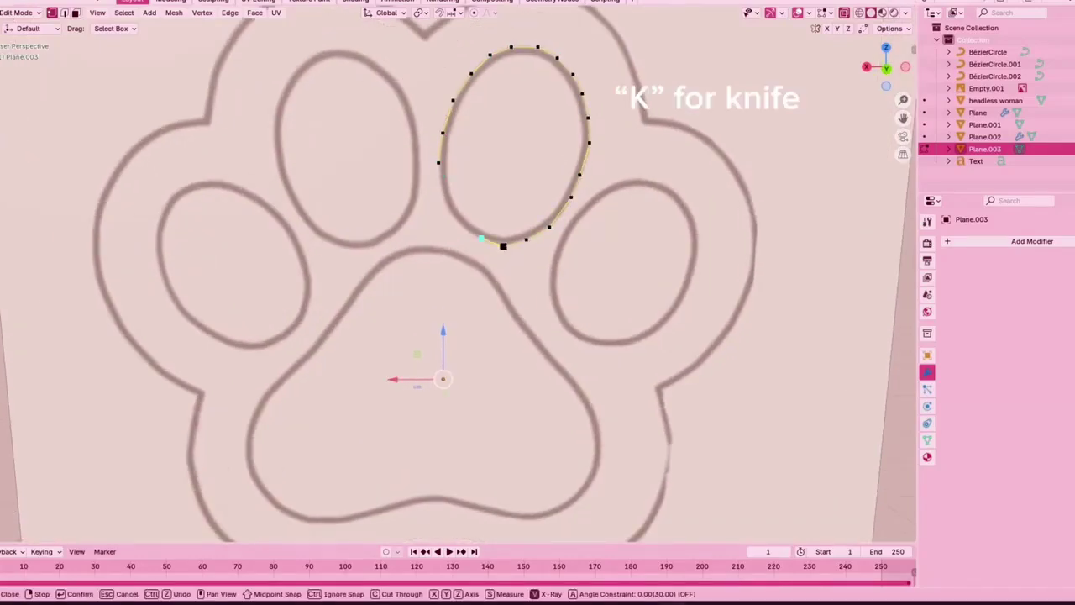
click(616, 344)
click(558, 321)
click(552, 294)
click(564, 231)
key(Return)
key(l)
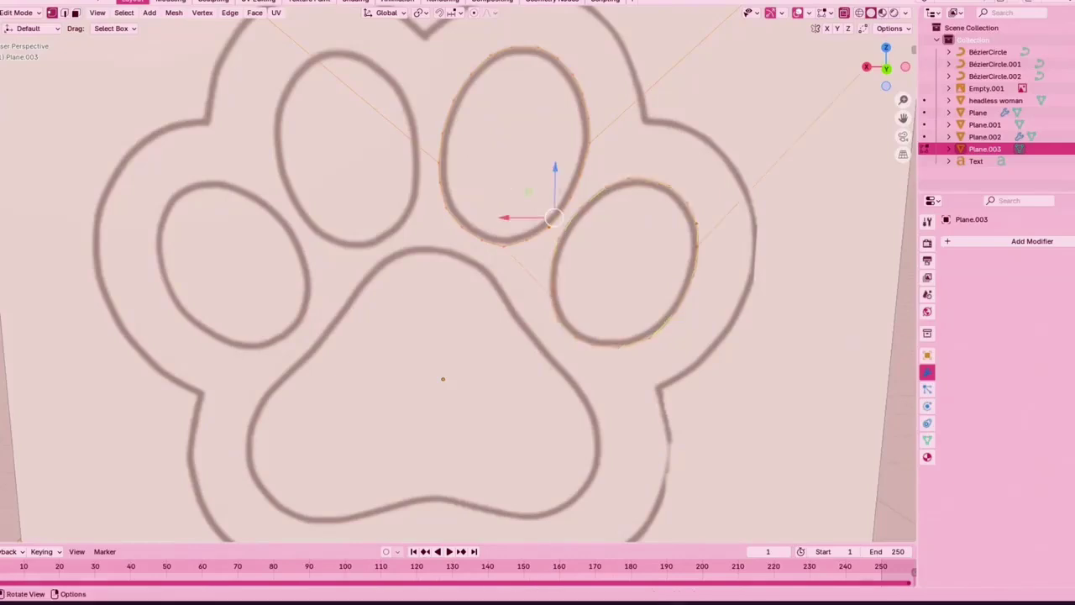
Knife-cut the plane around the paw drawing's two left toe pads
key(k)
click(404, 227)
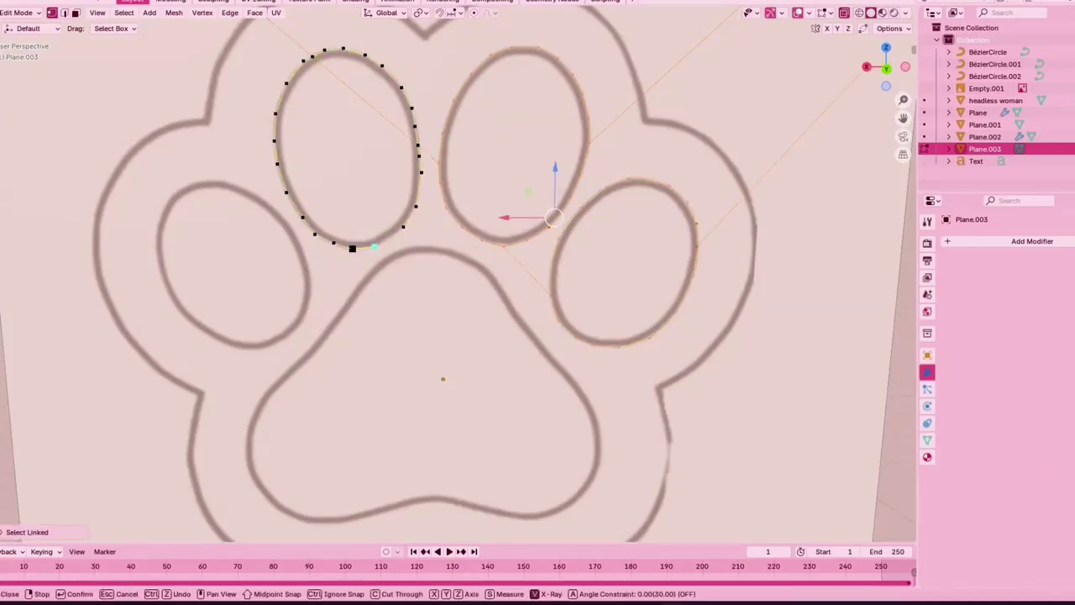
key(Return)
key(l)
key(k)
click(300, 322)
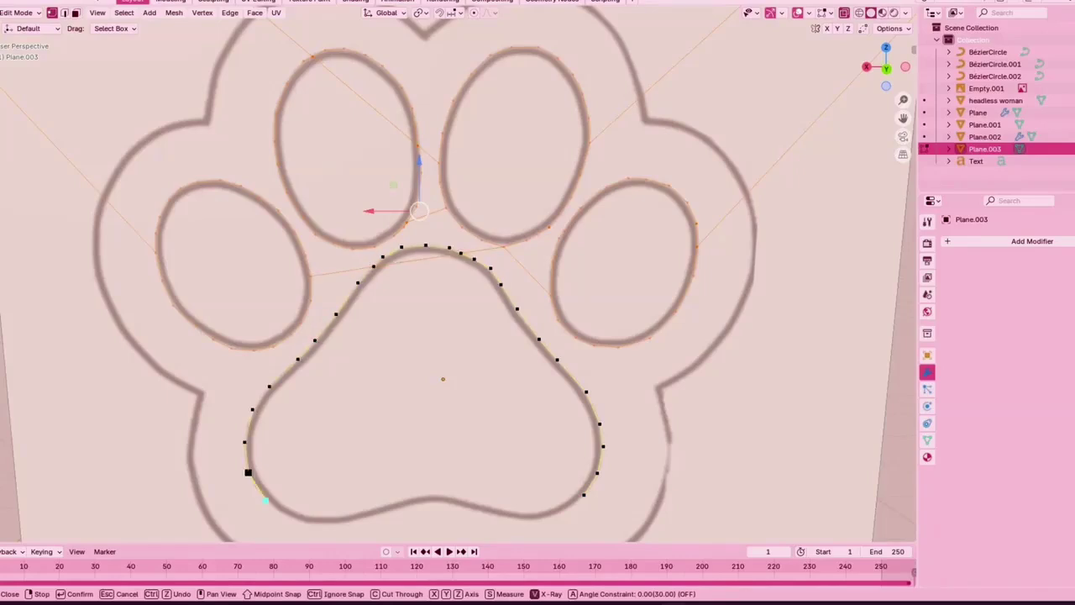
Knife-cut the plane around the paw drawing's large central pad
click(584, 495)
key(Return)
key(l)
scroll(459, 274, down, 7)
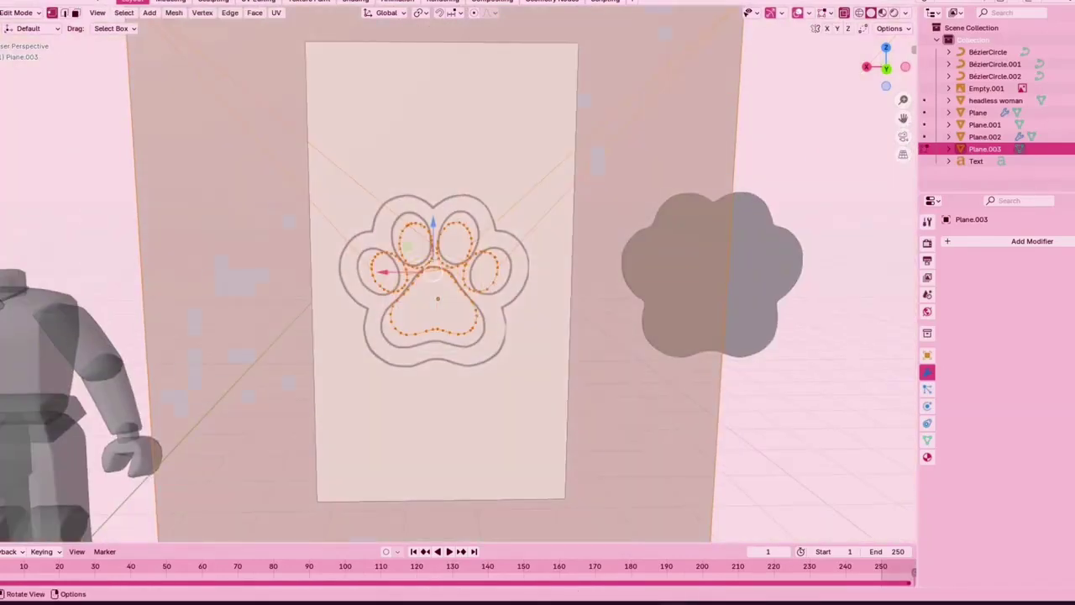
key(g)
key(Escape)
Delete the plane's outer corner vertices so only the toe and central pads remain, and return to Object Mode
scroll(457, 277, down, 2)
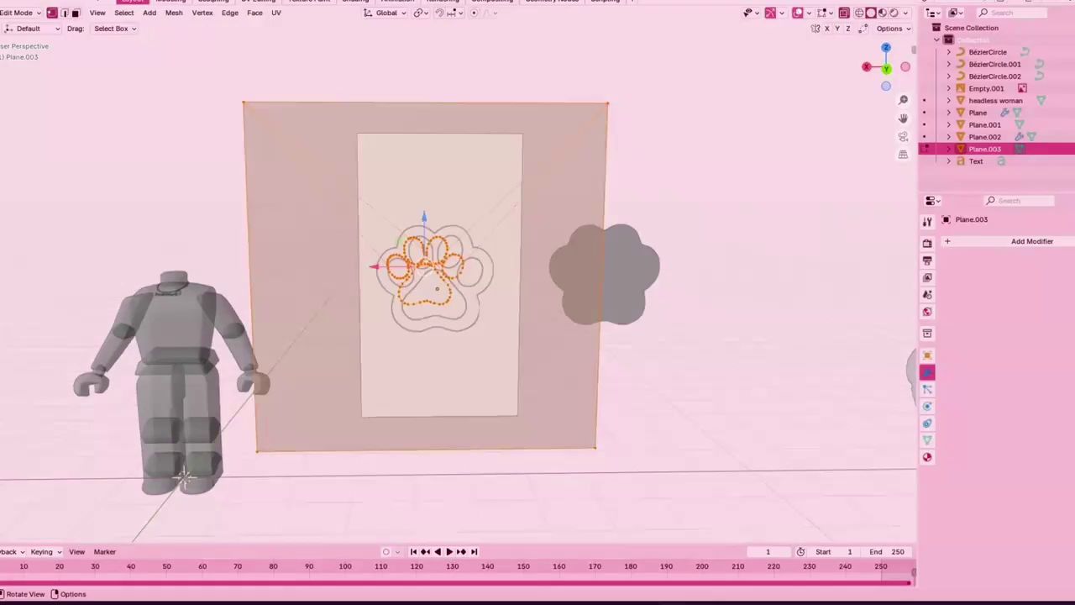
click(595, 448)
right_click(592, 449)
click(645, 585)
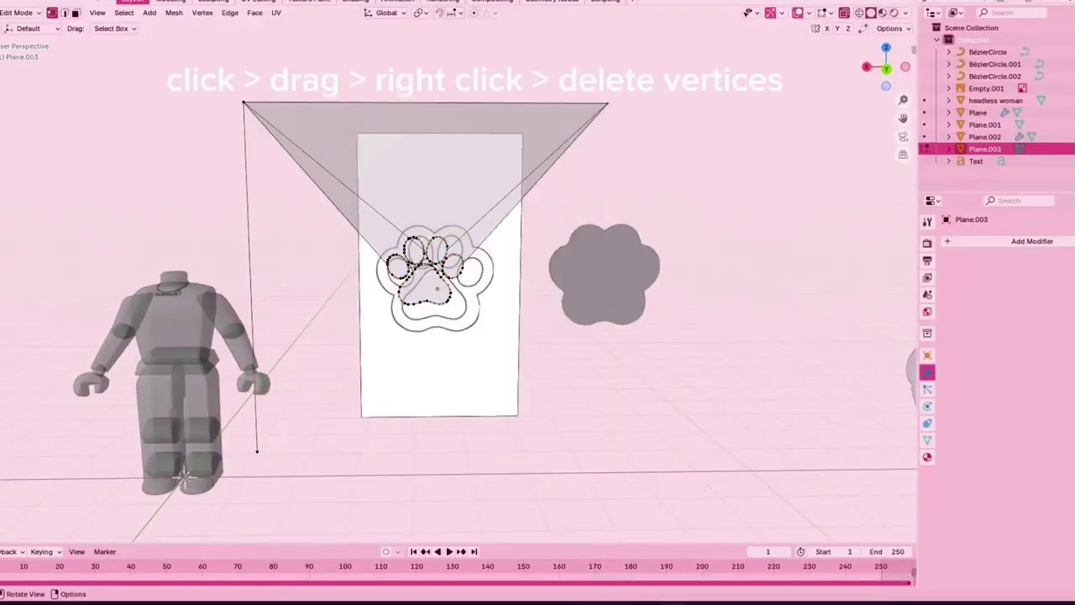
right_click(243, 103)
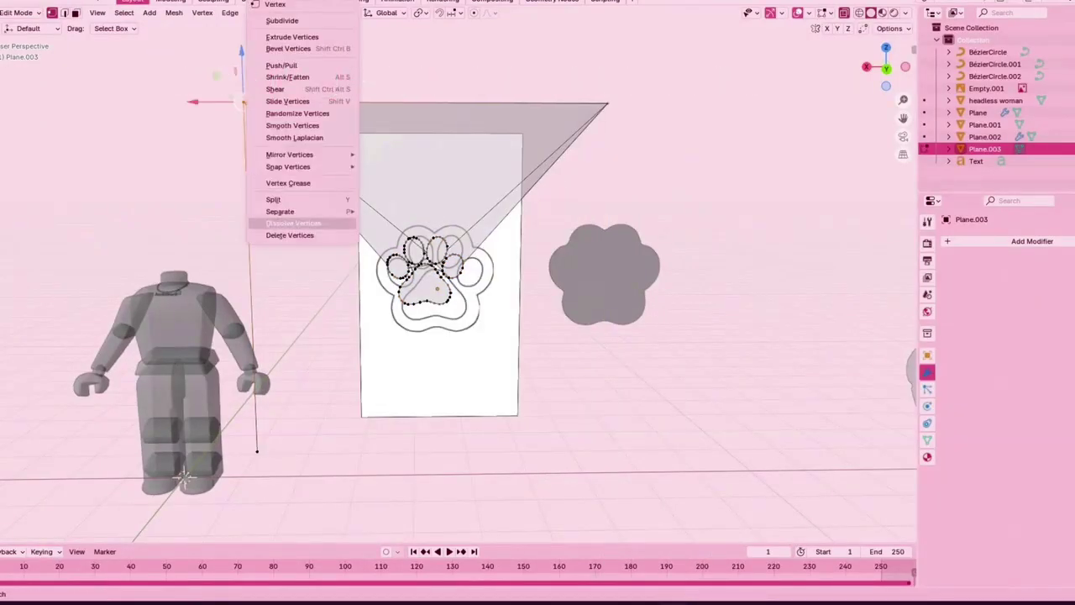
click(285, 223)
drag(671, 154, 673, 155)
right_click(673, 157)
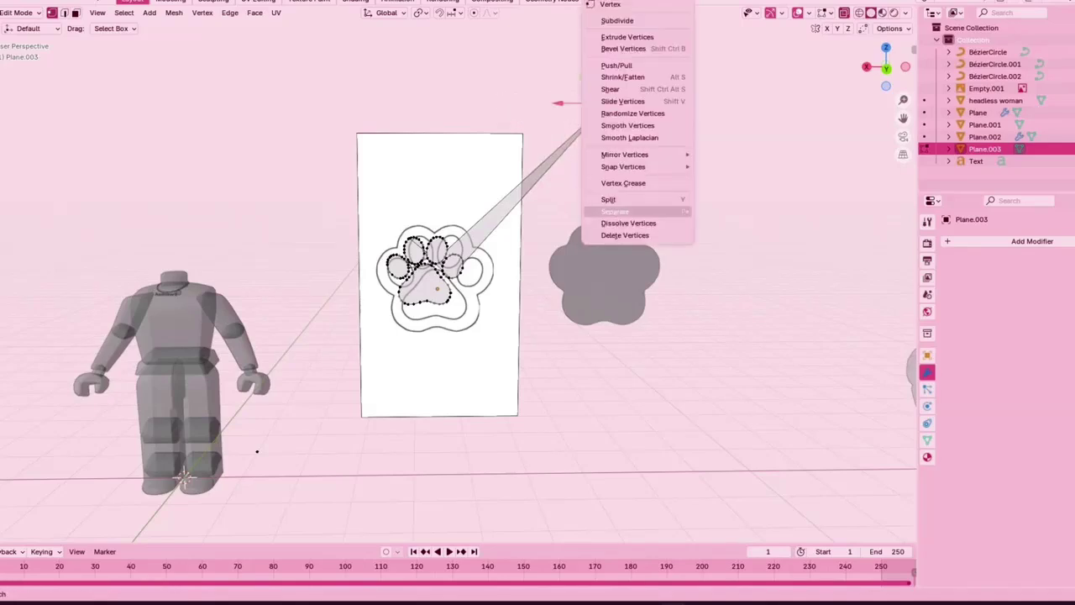
click(660, 235)
key(Tab)
Move the cut paw pads off the drawing to the empty space beyond the solid paw outline shape
key(g)
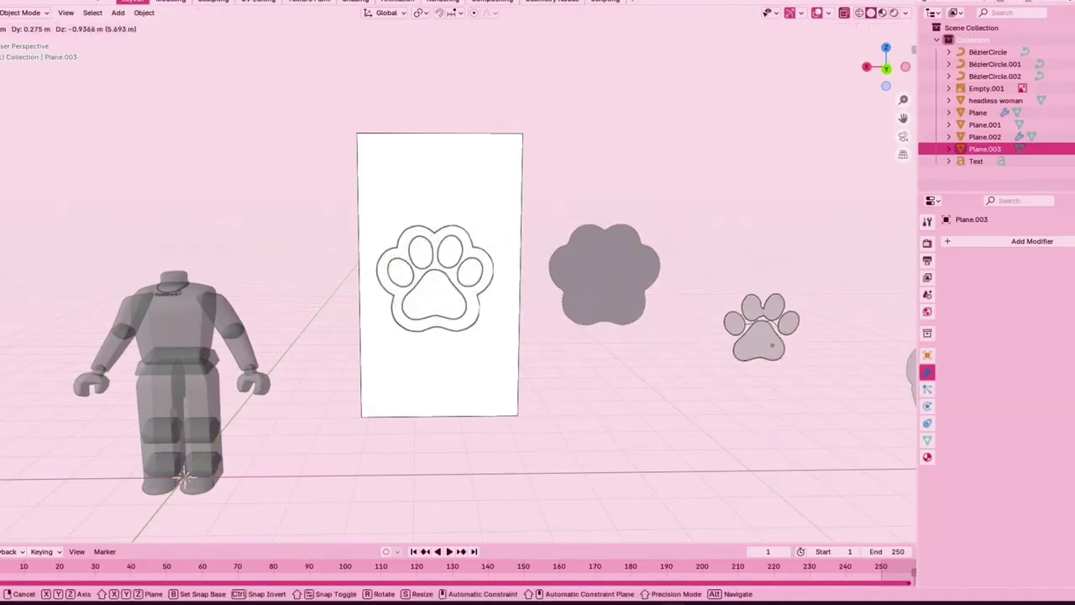
click(767, 339)
shift+middle_drag(767, 339, 493, 284)
scroll(493, 284, up, 5)
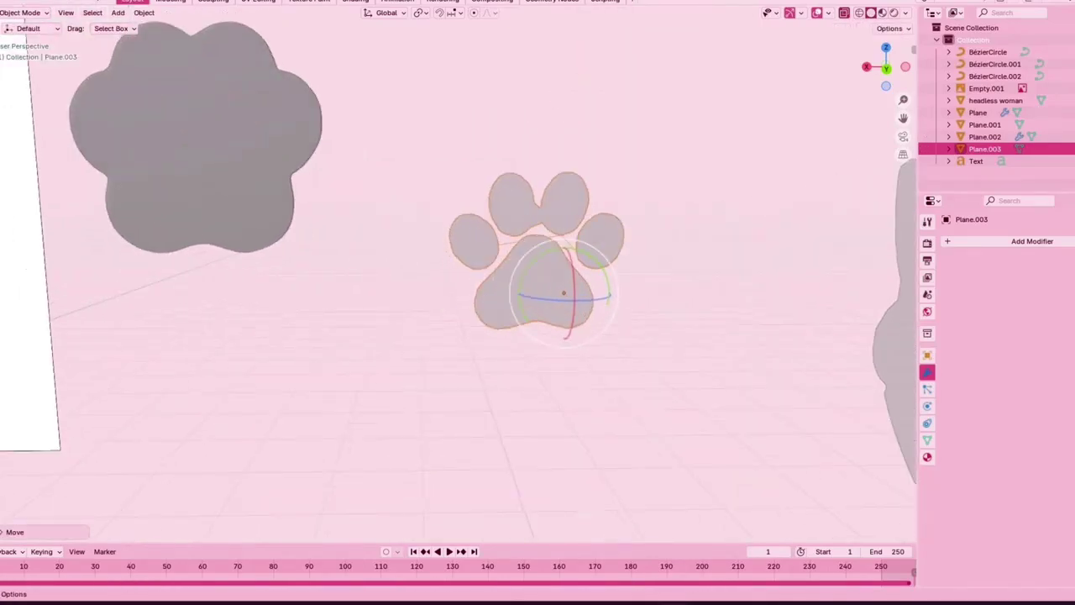
Turn off X-ray and deselect the paw pads to check their cut shape up close
click(844, 12)
click(723, 193)
shift+middle_drag(722, 193, 606, 195)
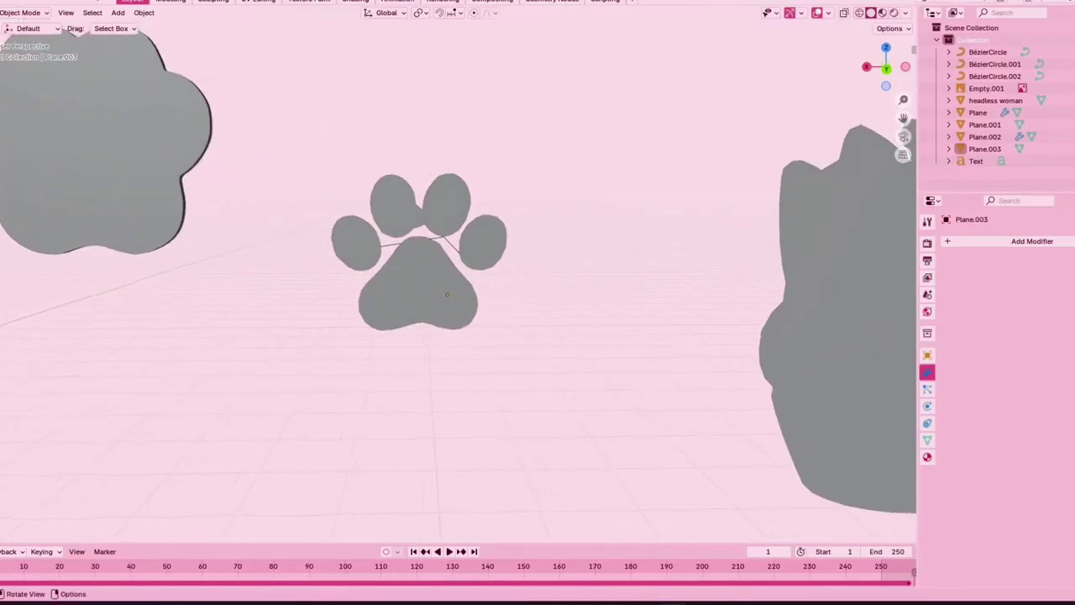
scroll(457, 294, up, 4)
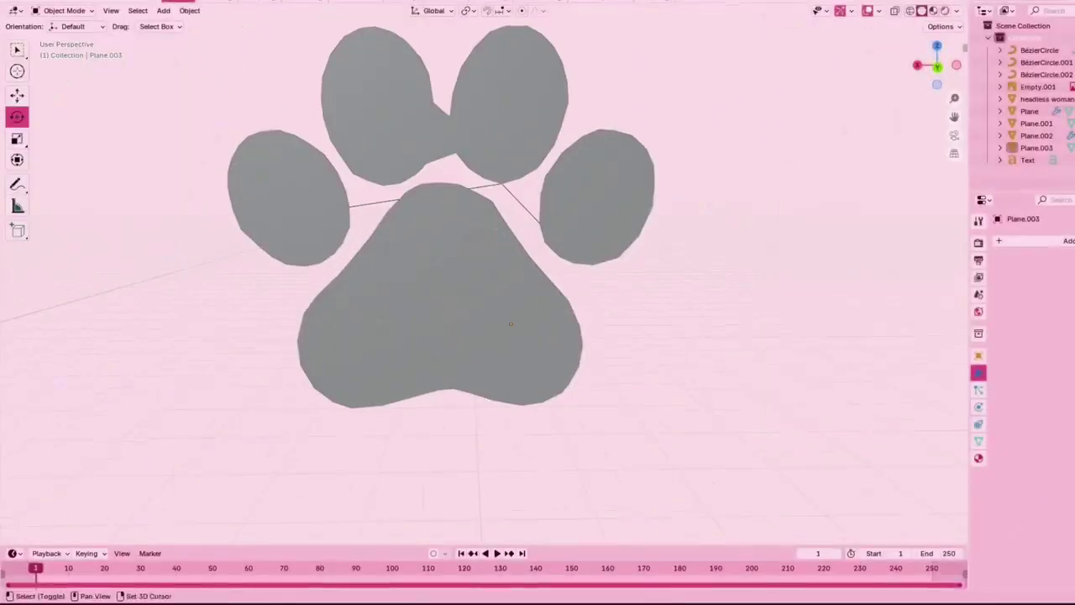
Knife-cut the web joining the two upper toe pads in Edit Mode and dissolve its leftover vertices
shift+middle_drag(441, 287, 458, 328)
click(458, 328)
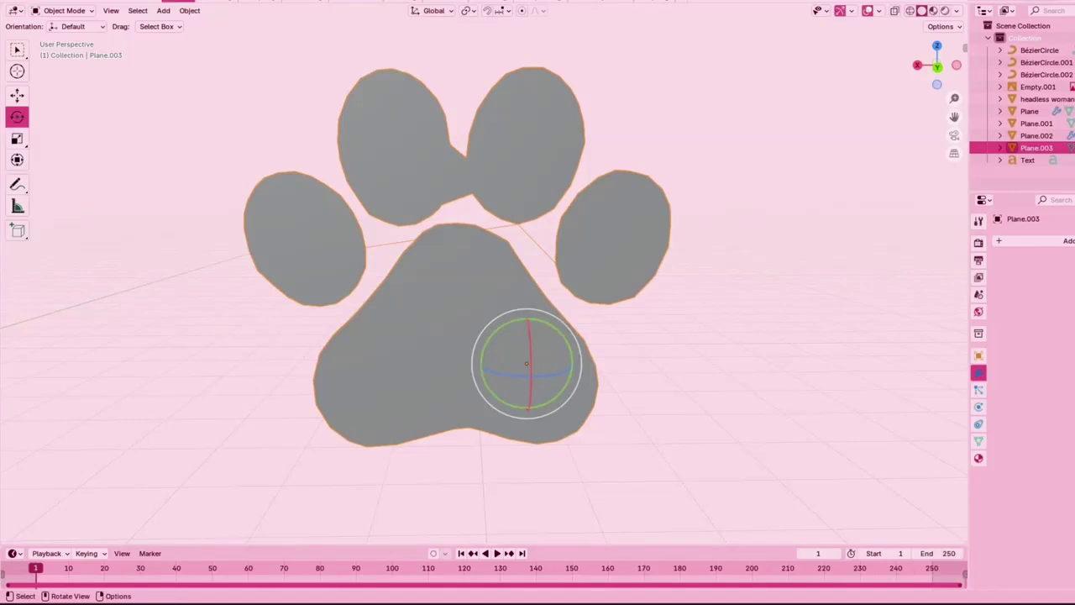
key(Tab)
key(k)
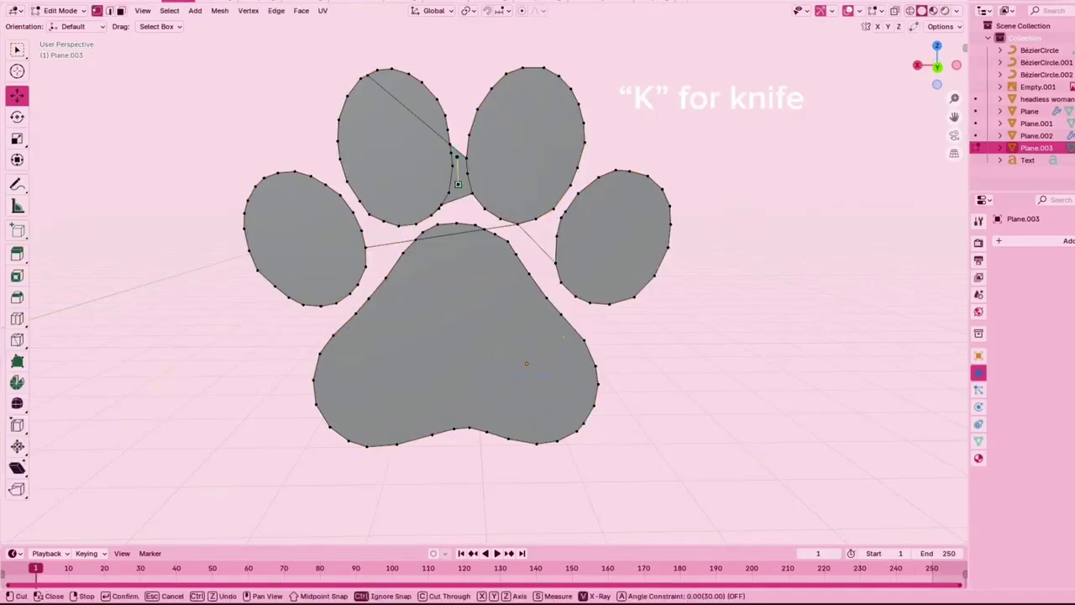
key(Return)
key(ctrl+v)
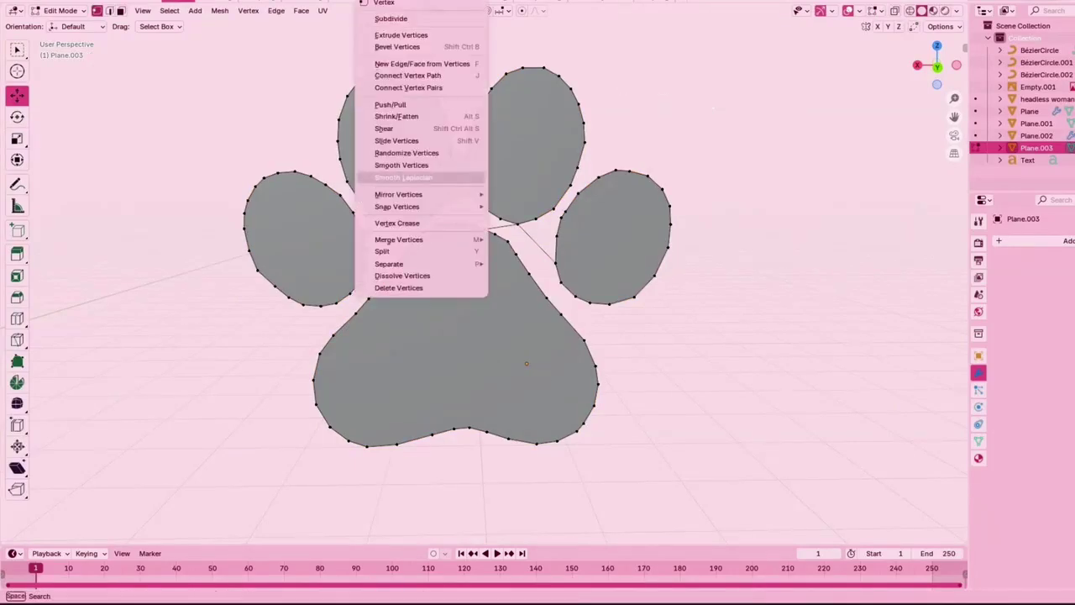
click(402, 276)
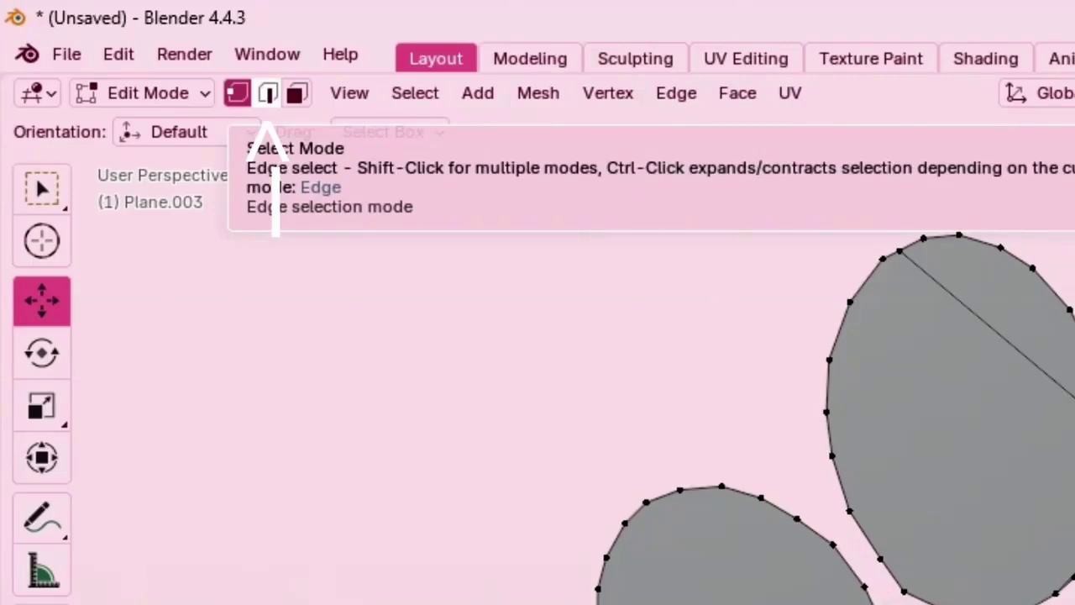
Switch to edge selection and remove the stray edge between the outer toe pad and the central pad's upper edge
click(268, 93)
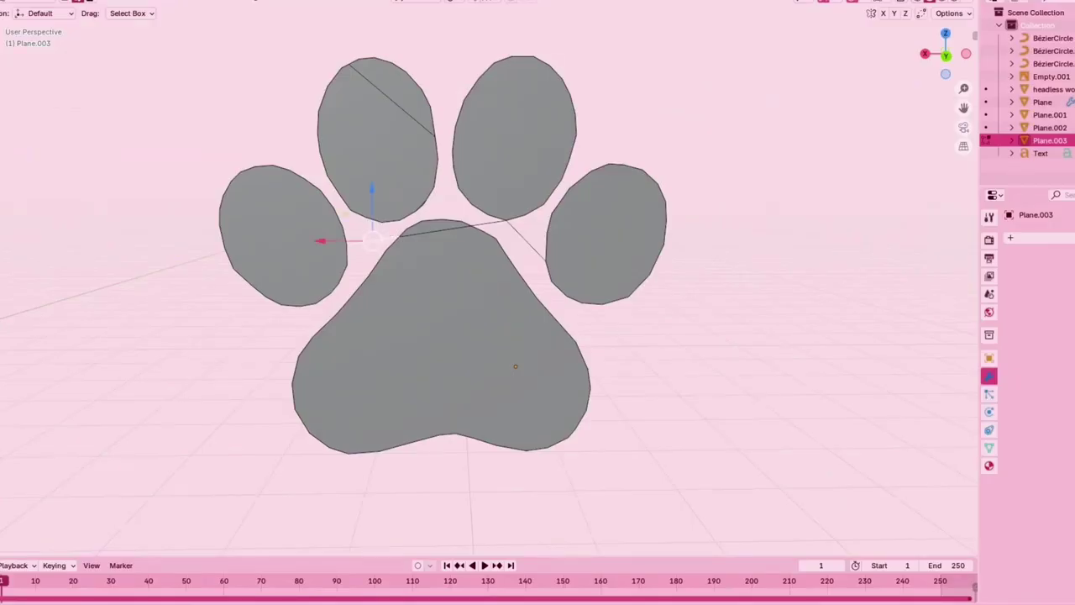
key(ctrl+e)
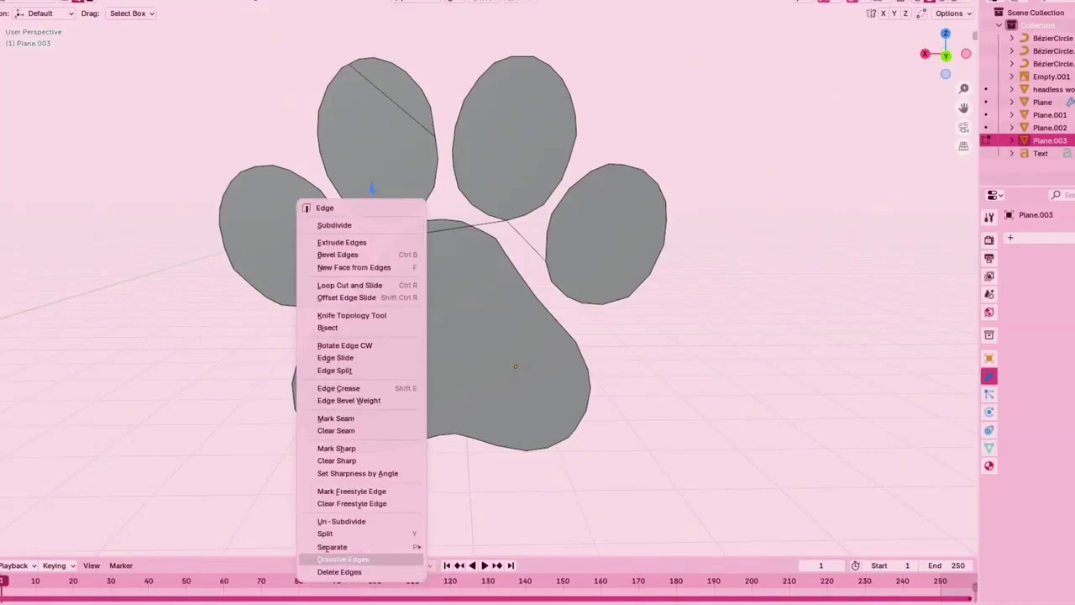
click(382, 559)
right_click(395, 345)
right_click(367, 417)
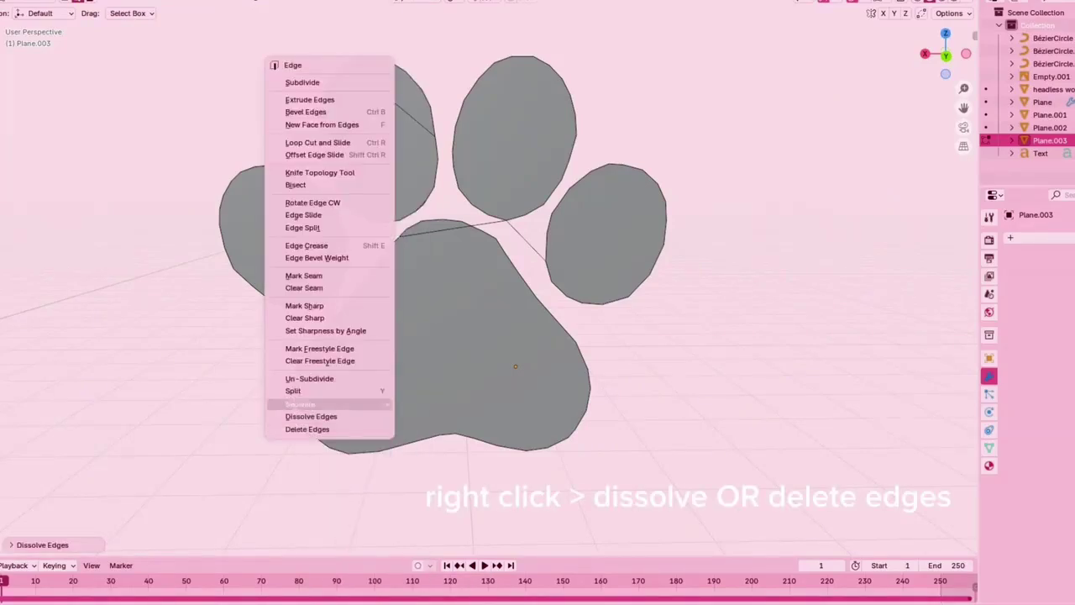
click(319, 430)
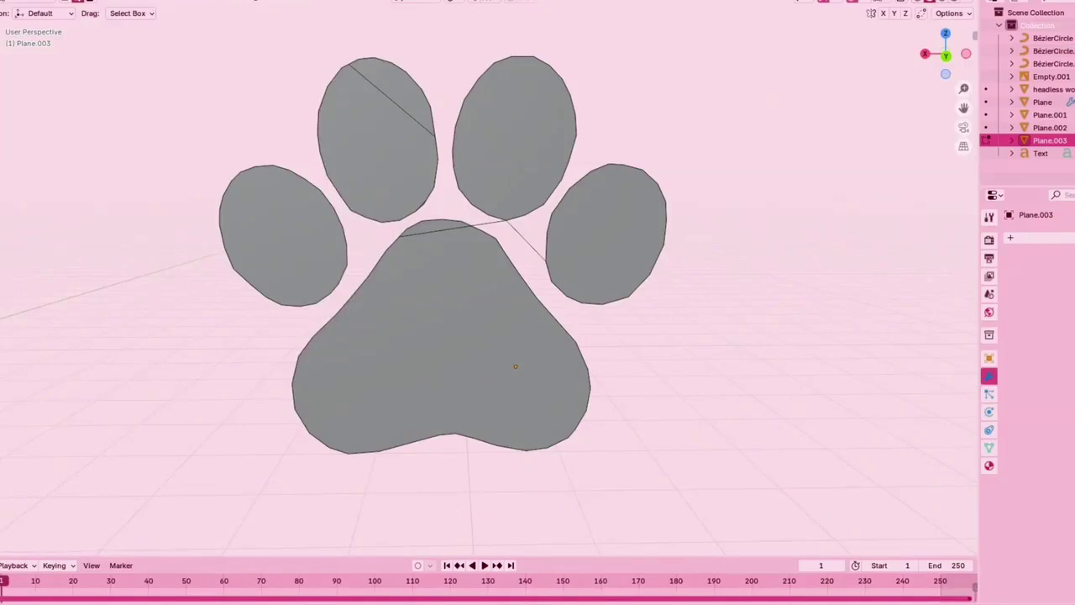
Dissolve or delete the stray edges crossing the central pad's top and running to the opposite outer toe pad
key(ctrl+e)
key(Return)
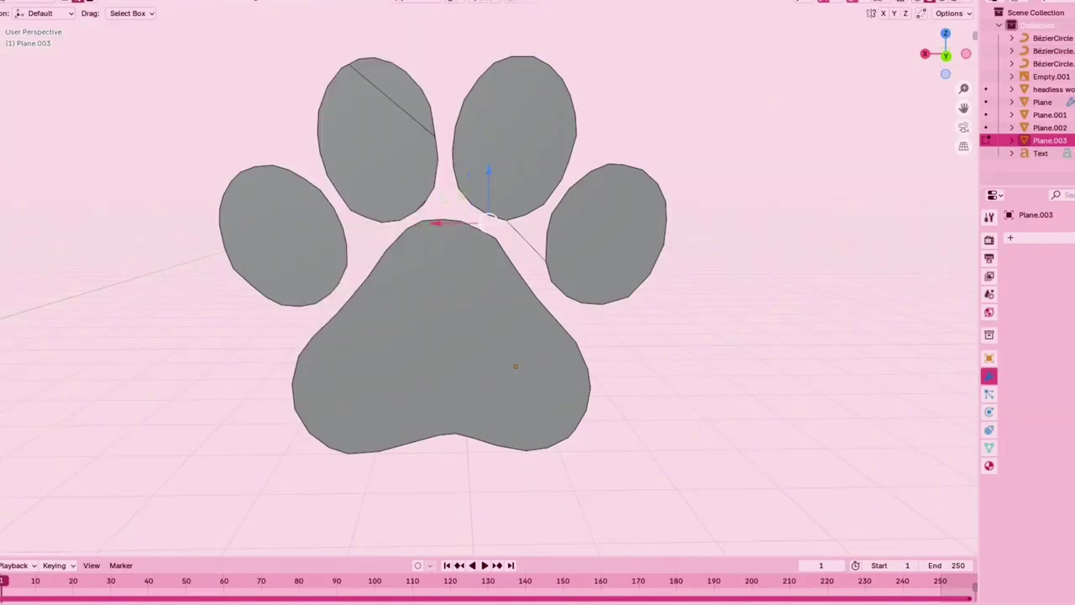
key(ctrl+e)
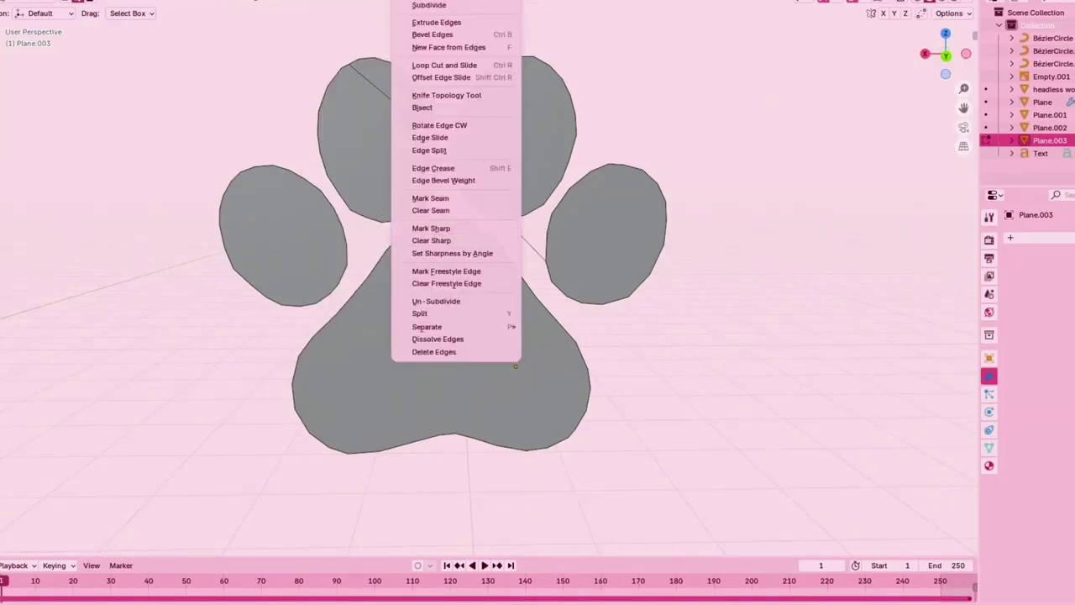
key(Return)
key(ctrl+e)
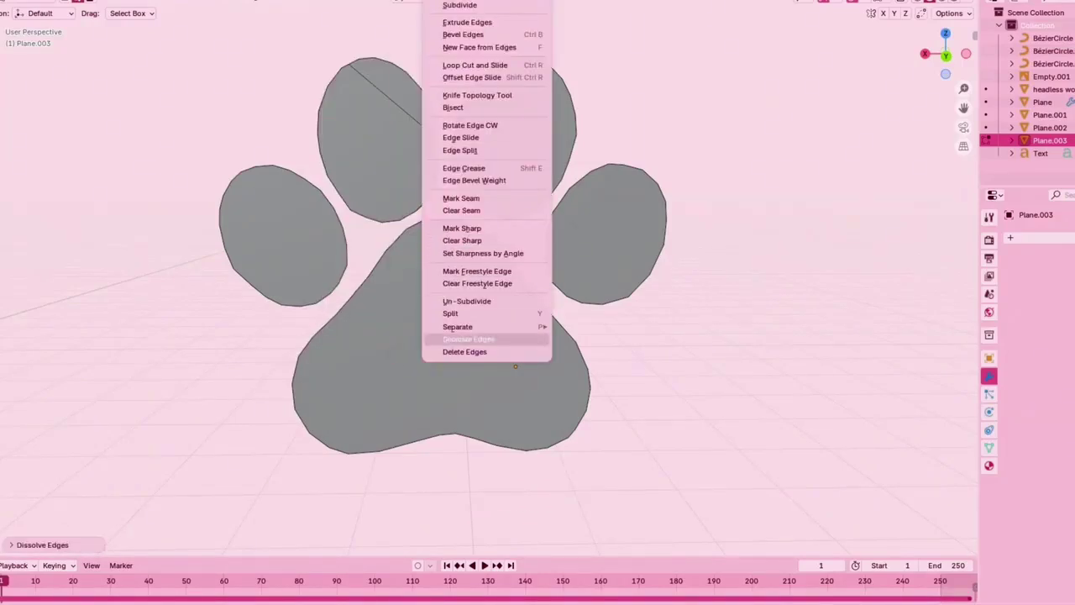
click(514, 339)
right_click(507, 224)
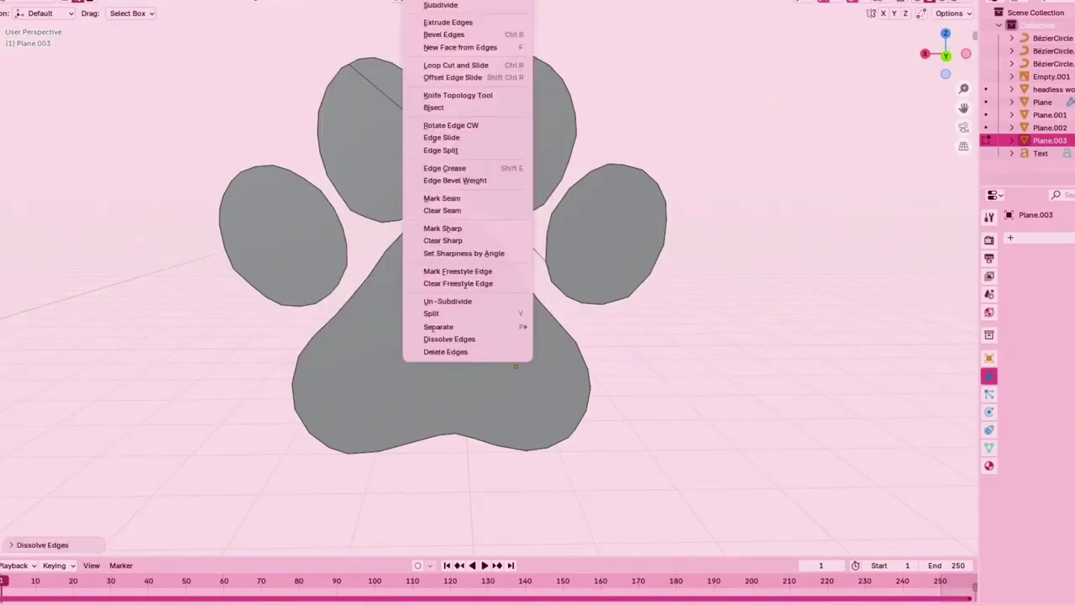
click(507, 339)
click(525, 240)
right_click(525, 240)
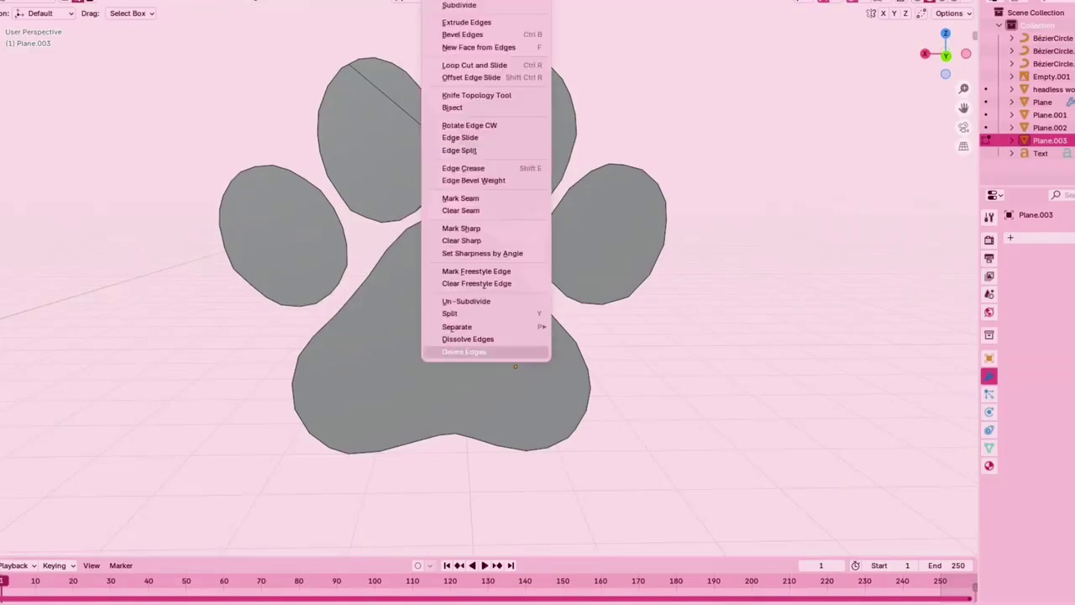
click(521, 352)
Remove the diagonal edge crossing the upper toe pad so that its face is clean
scroll(504, 294, down, 1)
scroll(471, 210, up, 1)
click(407, 112)
right_click(407, 113)
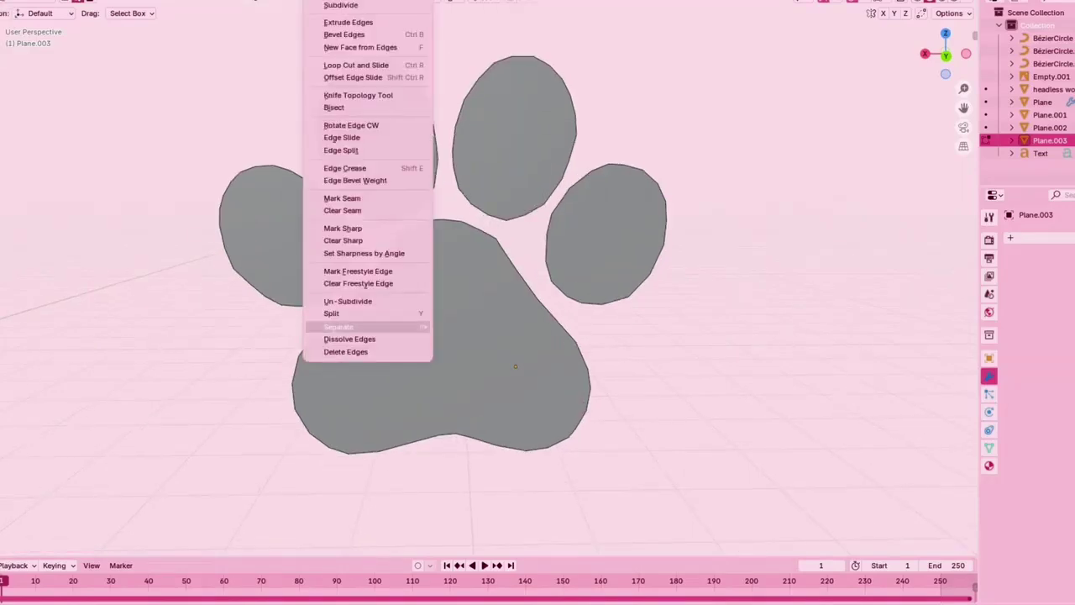
click(405, 352)
key(ctrl+e)
key(Return)
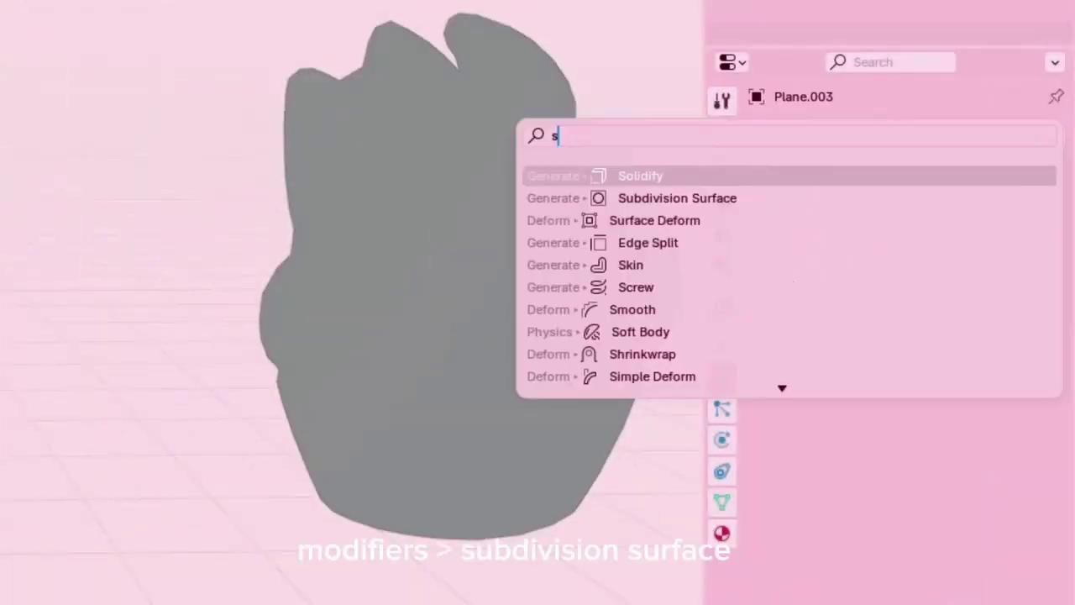
Add a Subdivision Surface modifier to the paw pads and set its viewport level to 6
key(Return)
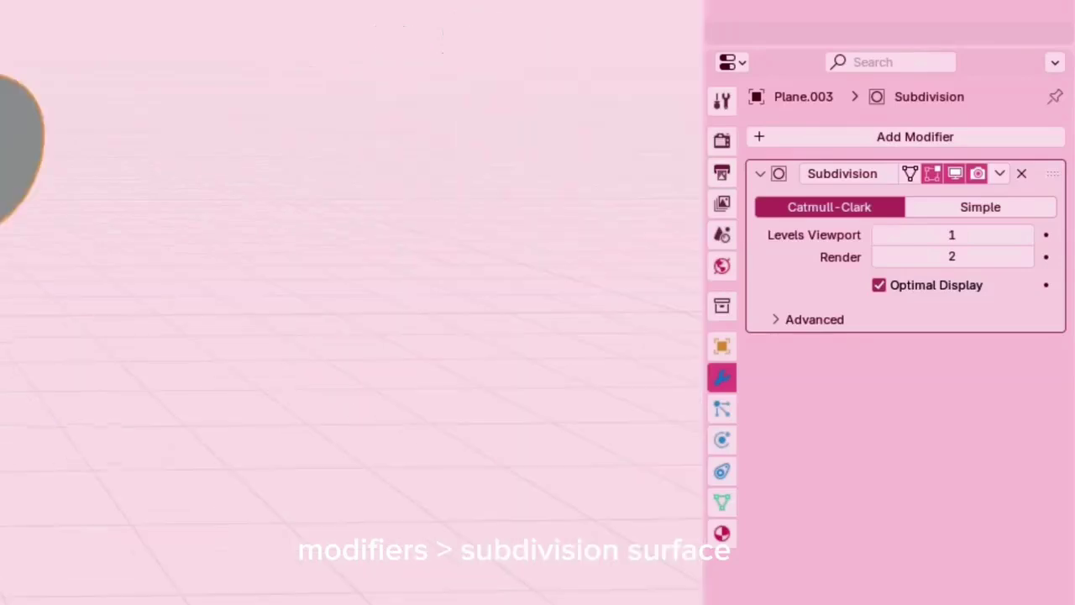
click(1026, 235)
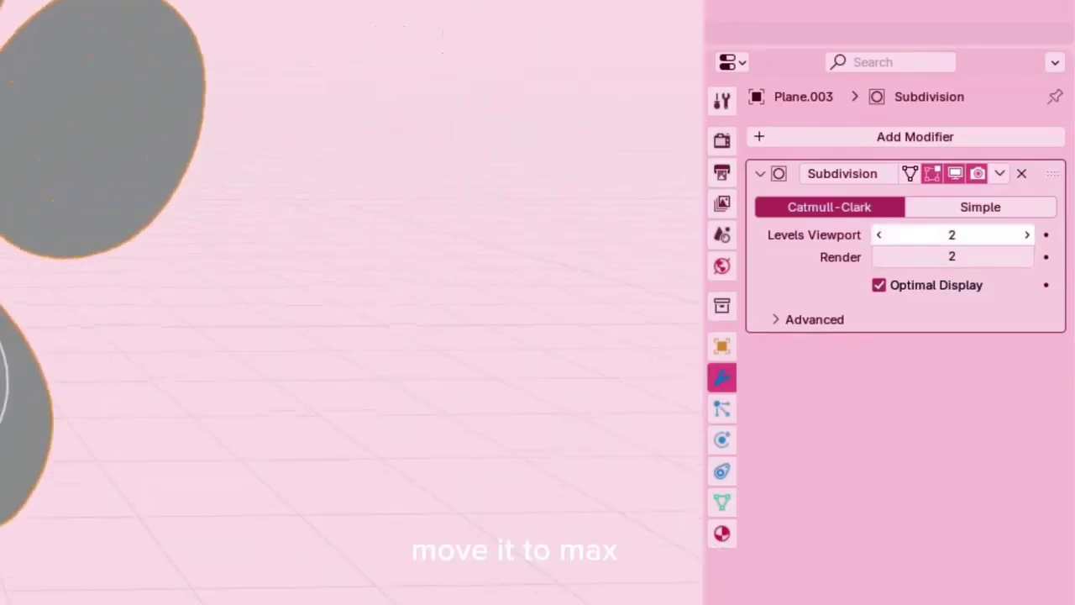
click(1026, 235)
click(1026, 235)
click(1027, 235)
click(1026, 235)
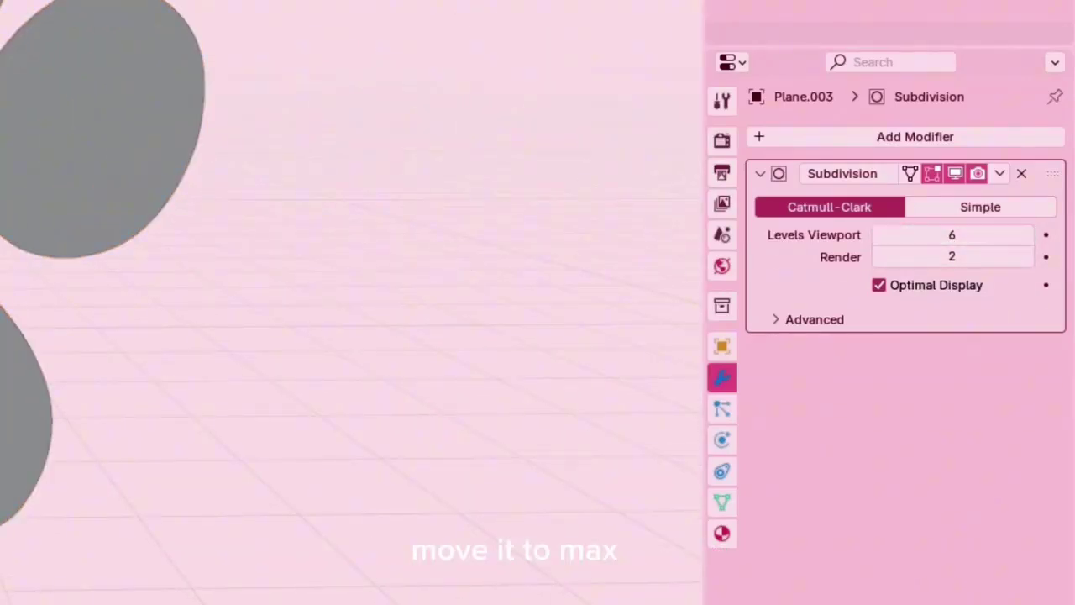
Try to extrude all the paw pads' geometry for thickness, then undo the extrusion
middle_drag(504, 319, 252, 319)
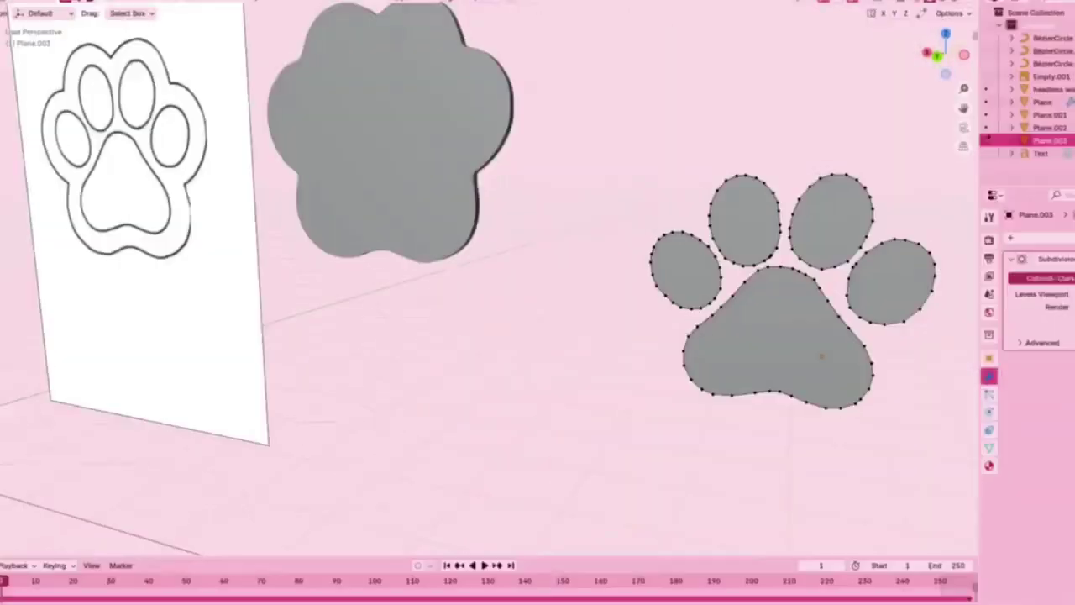
shift+middle_drag(756, 294, 504, 294)
scroll(588, 286, up, 3)
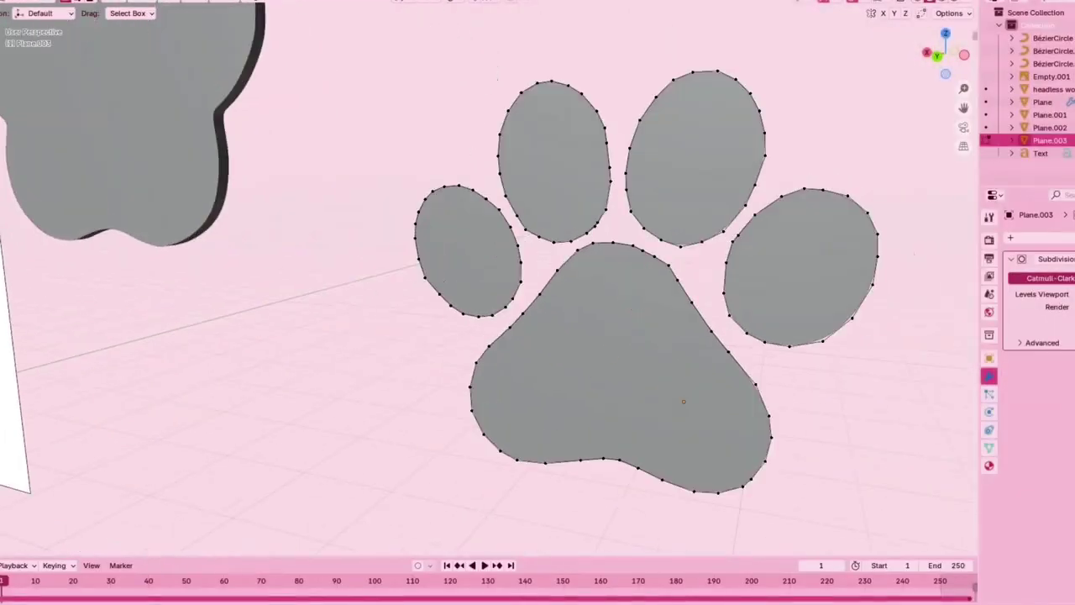
middle_drag(571, 302, 471, 302)
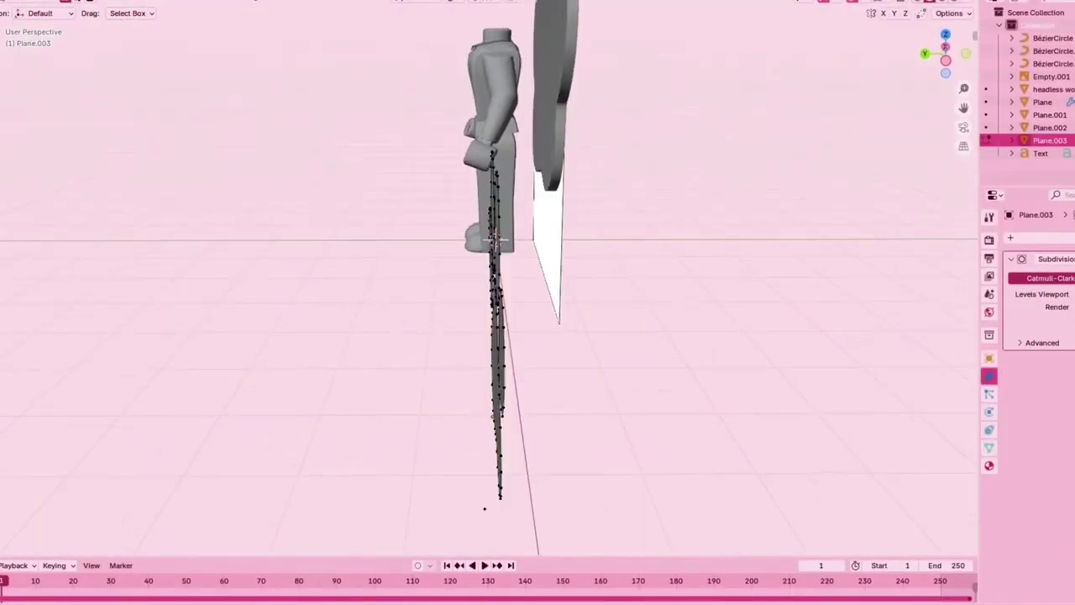
key(a)
key(e)
click(470, 302)
key(Tab)
click(403, 319)
middle_drag(403, 319, 540, 316)
key(ctrl+z)
key(ctrl+z)
key(ctrl+z)
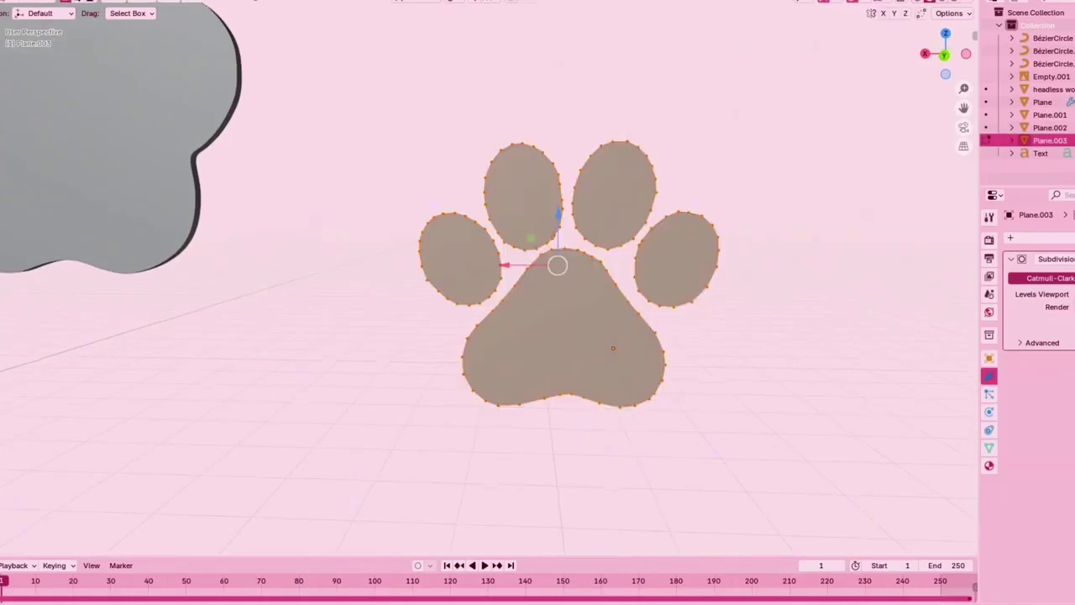
Add a Solidify modifier to the paw pads and set its thickness to 0.02 m
click(1055, 238)
text(sol)
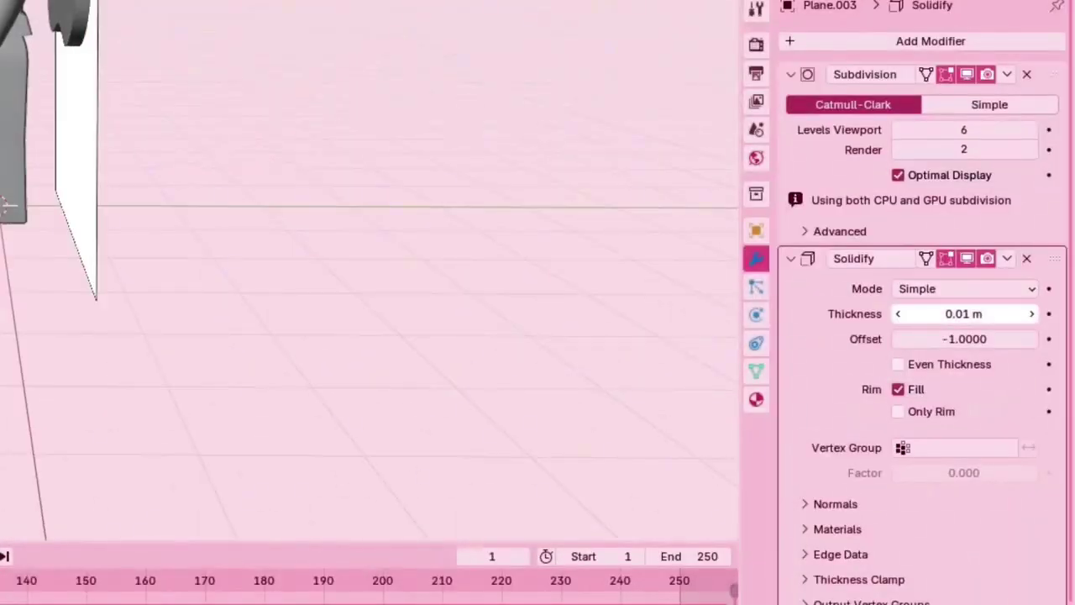
click(1032, 314)
click(1033, 314)
drag(989, 288, 1001, 289)
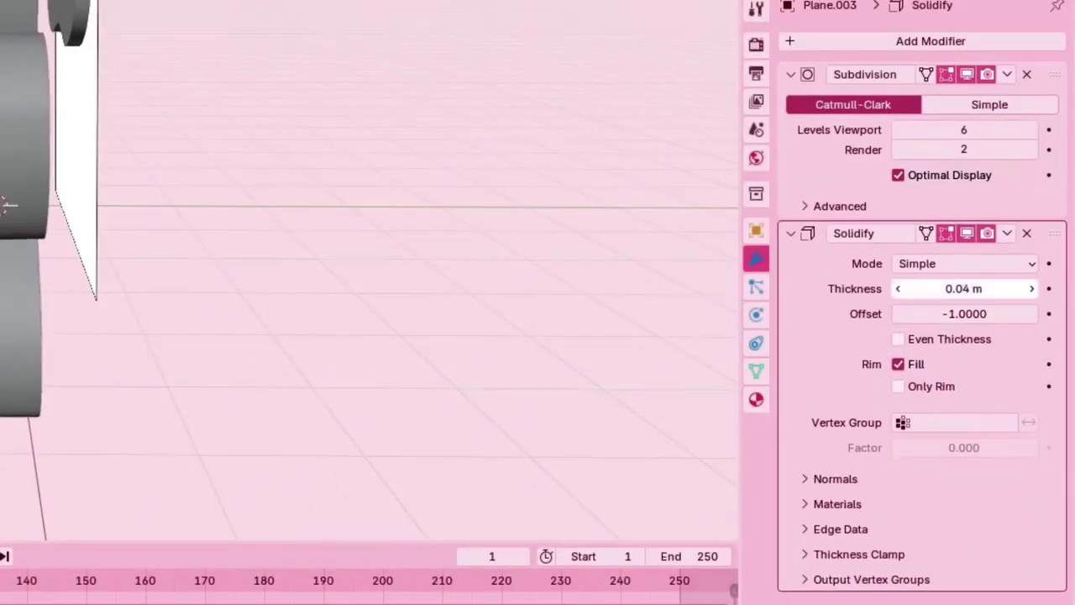
middle_drag(504, 302, 542, 317)
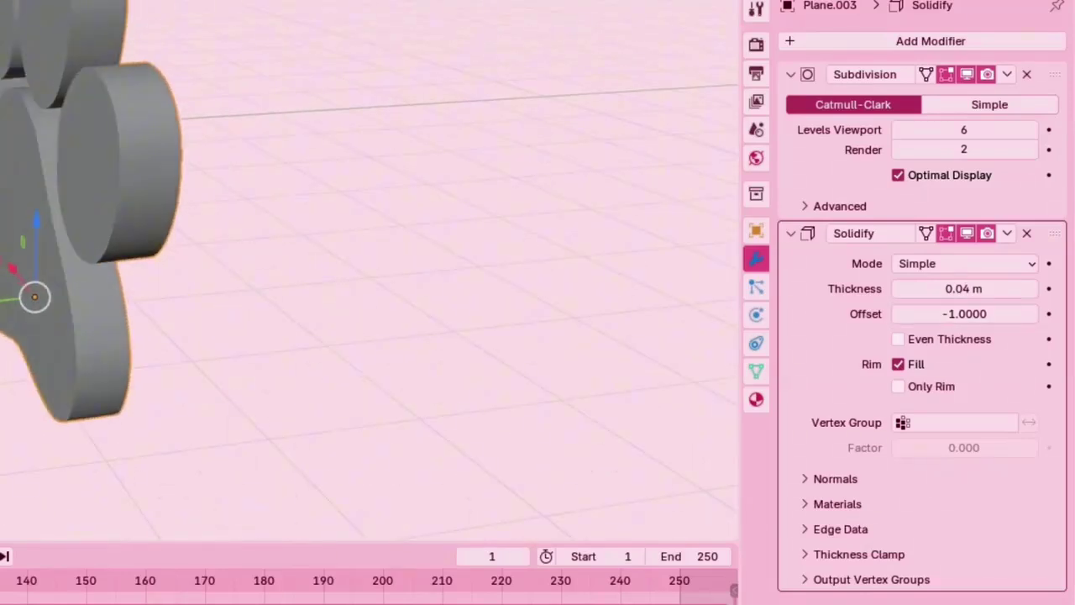
click(898, 288)
click(898, 288)
middle_drag(470, 302, 622, 311)
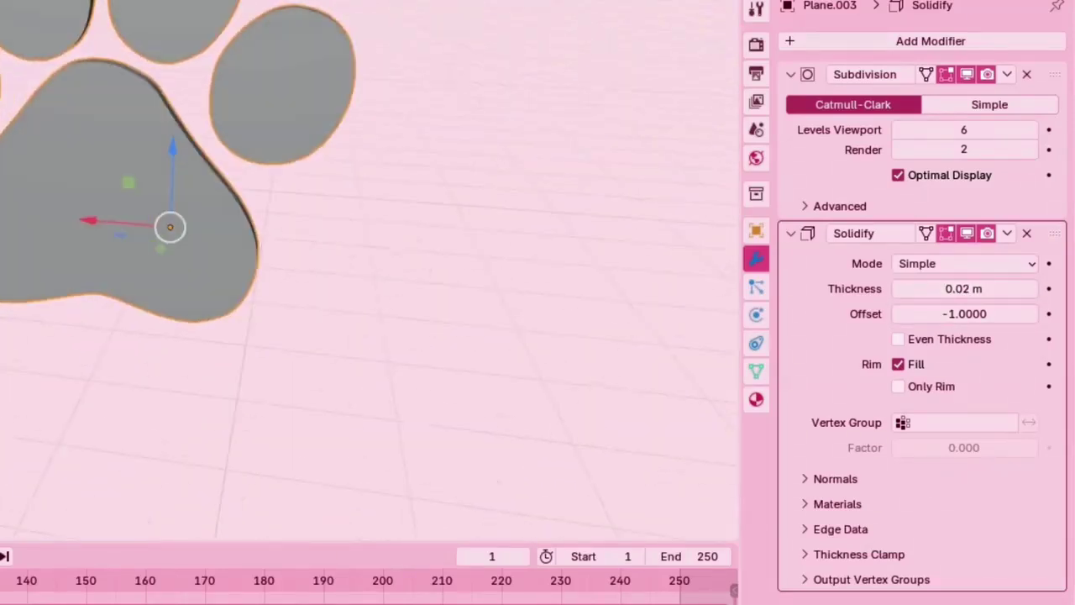
Move the thickened paw pads onto the face of the solid paw outline
scroll(622, 310, down, 3)
key(g)
middle_drag(538, 303, 504, 286)
key(g)
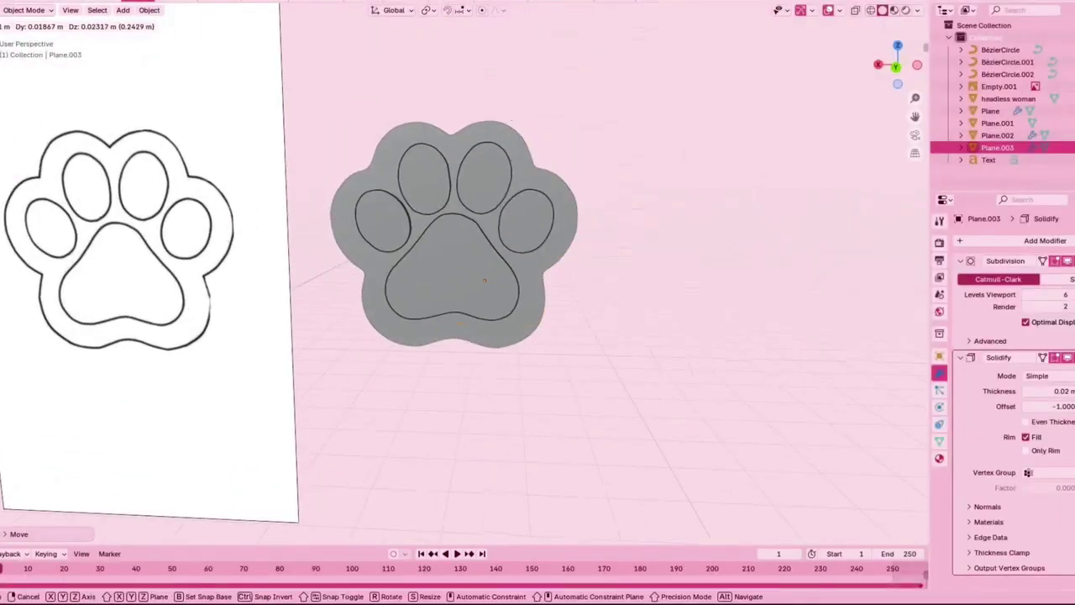
click(488, 277)
Scale the paw pads slightly and shift them sideways and vertically to centre them within the paw outline
middle_drag(571, 294, 319, 294)
middle_drag(514, 357, 609, 361)
scroll(495, 311, down, 2)
key(s)
mouse_move(504, 320)
middle_down()
mouse_move(491, 315)
mouse_move(509, 304)
middle_up()
click(493, 310)
key(g)
key(z)
click(494, 309)
click(450, 309)
drag(428, 309, 432, 309)
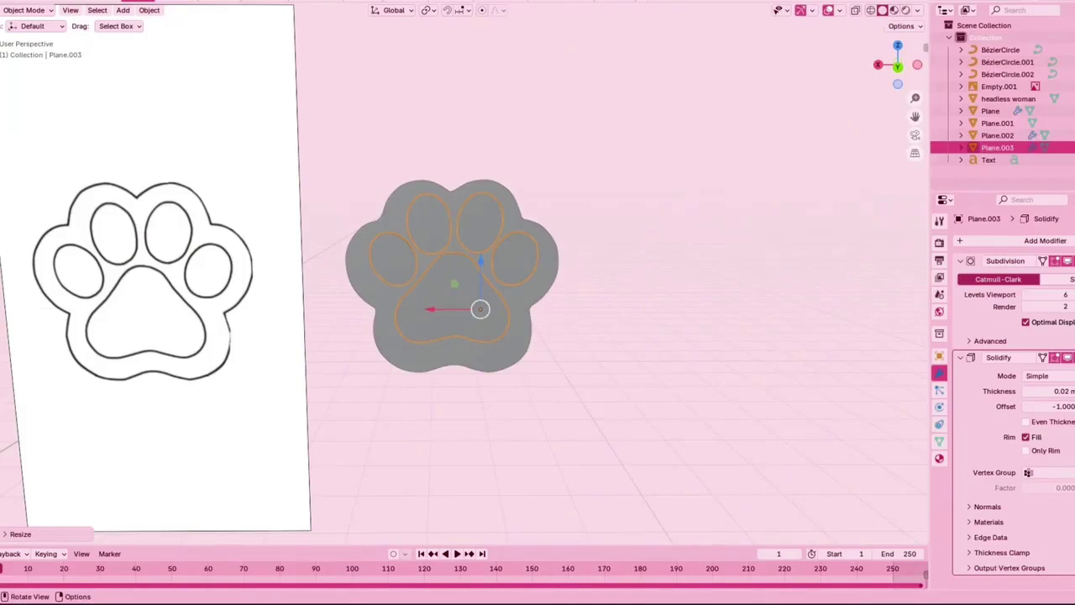
click(588, 319)
click(454, 310)
drag(481, 262, 481, 269)
click(588, 319)
Adjust the paw pads' depth from the side so they sit against the paw outline's face
scroll(537, 320, down, 3)
middle_drag(537, 319, 474, 326)
scroll(474, 326, up, 3)
click(648, 328)
middle_drag(648, 328, 672, 329)
drag(599, 423, 592, 423)
click(504, 378)
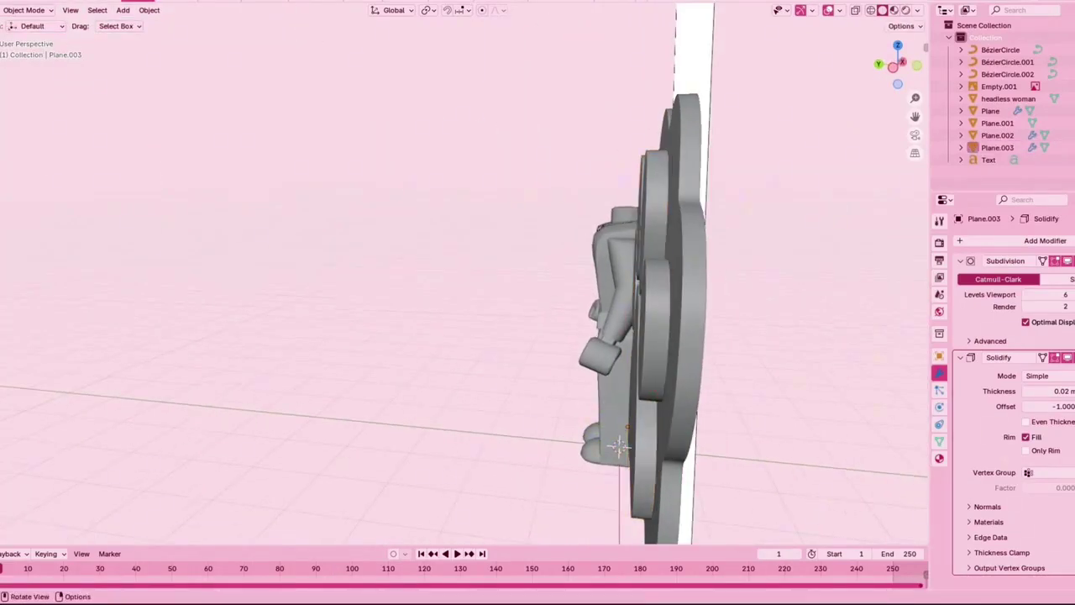
Select the paw pads and the outline together and move them off the drawing to beside the headless character
middle_drag(504, 378, 656, 378)
click(997, 148)
shift+click(536, 275)
right_click(536, 276)
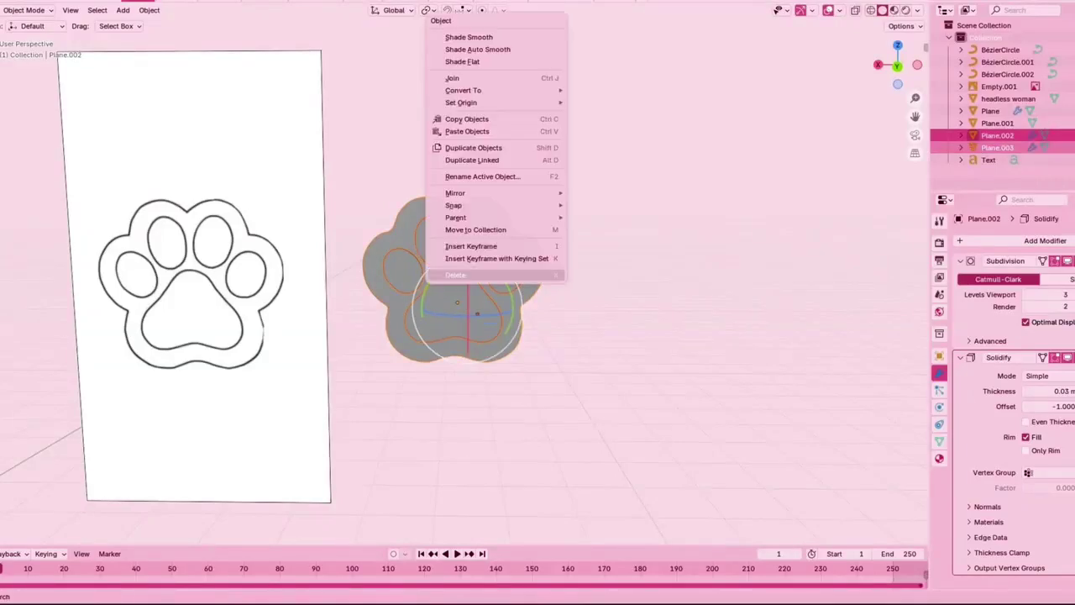
key(g)
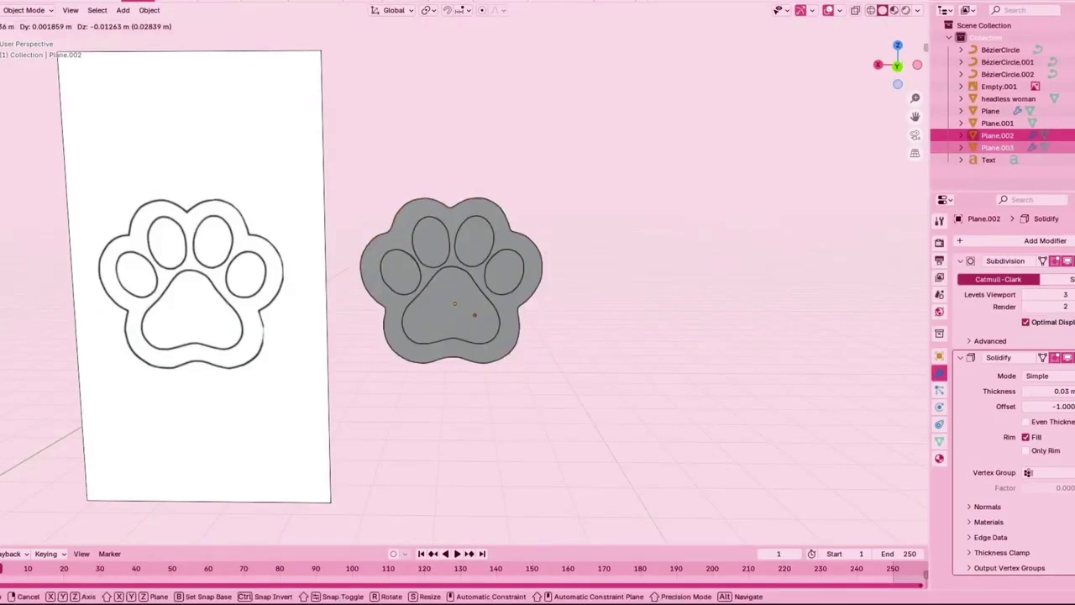
click(323, 303)
shift+middle_drag(323, 303, 878, 259)
key(g)
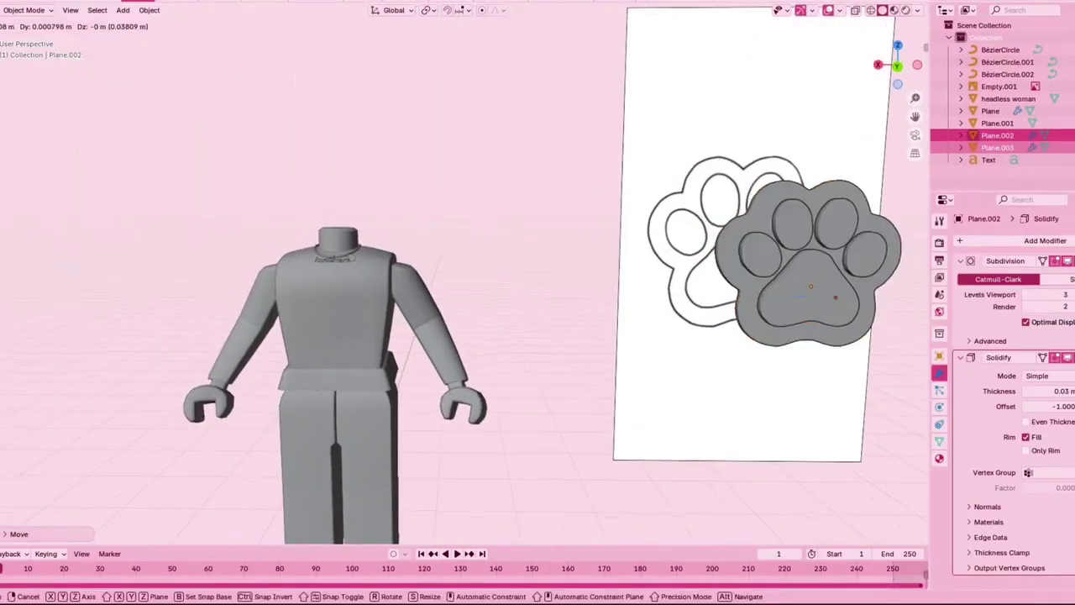
click(407, 245)
shift+middle_drag(407, 245, 516, 247)
key(g)
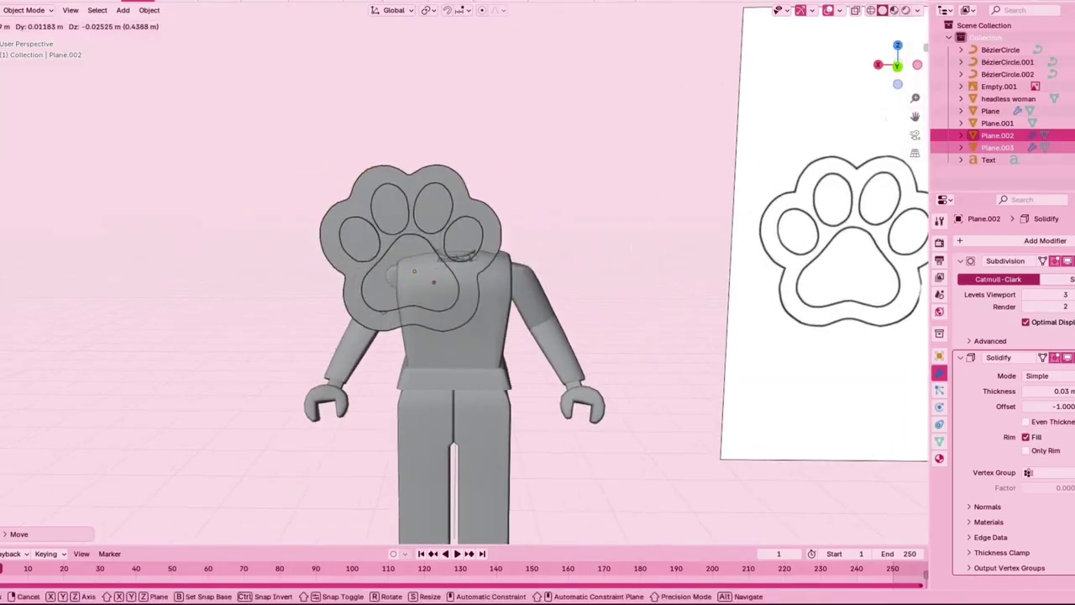
click(289, 273)
Scale the paw charm down to necklace size and place it on the cord at the character's neck by the text
key(s)
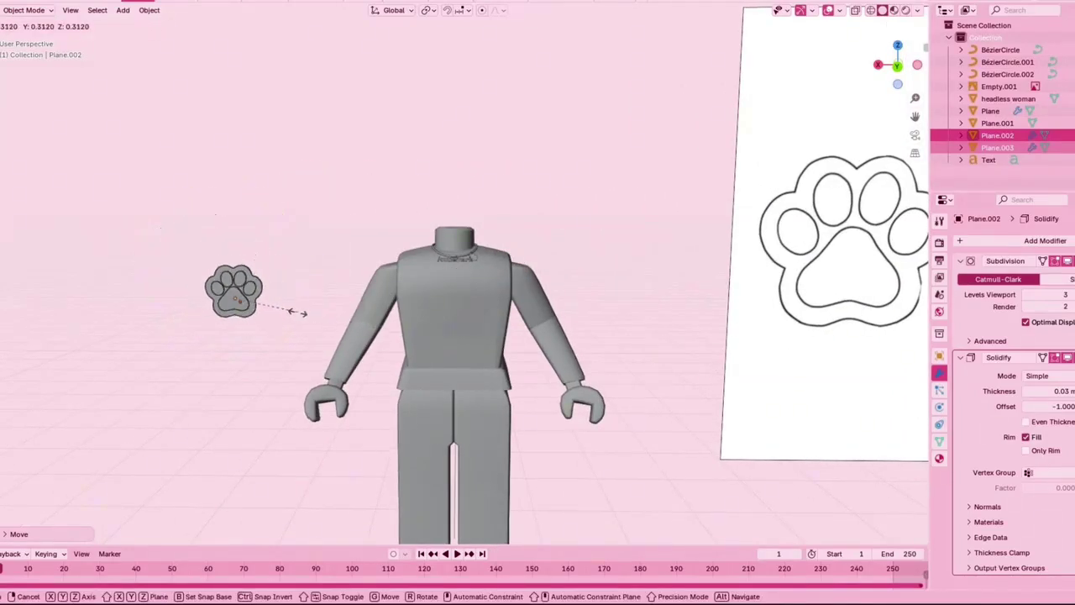
click(256, 305)
key(g)
click(462, 262)
scroll(462, 262, up, 9)
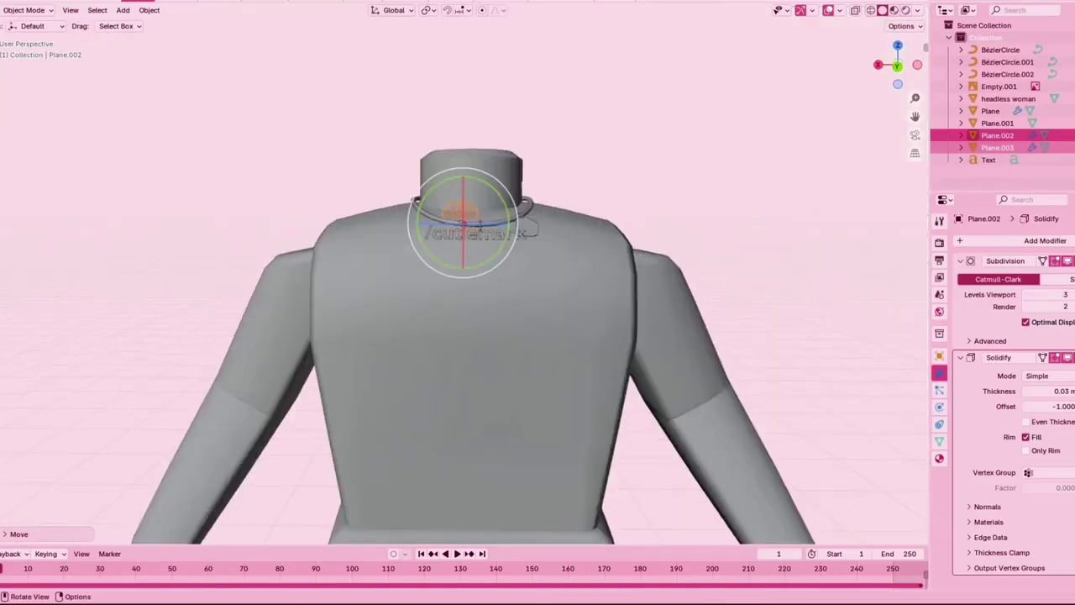
Move the paw charm onto the small ring hanging from the cord above the "m" of the text
middle_drag(569, 104, 629, 202)
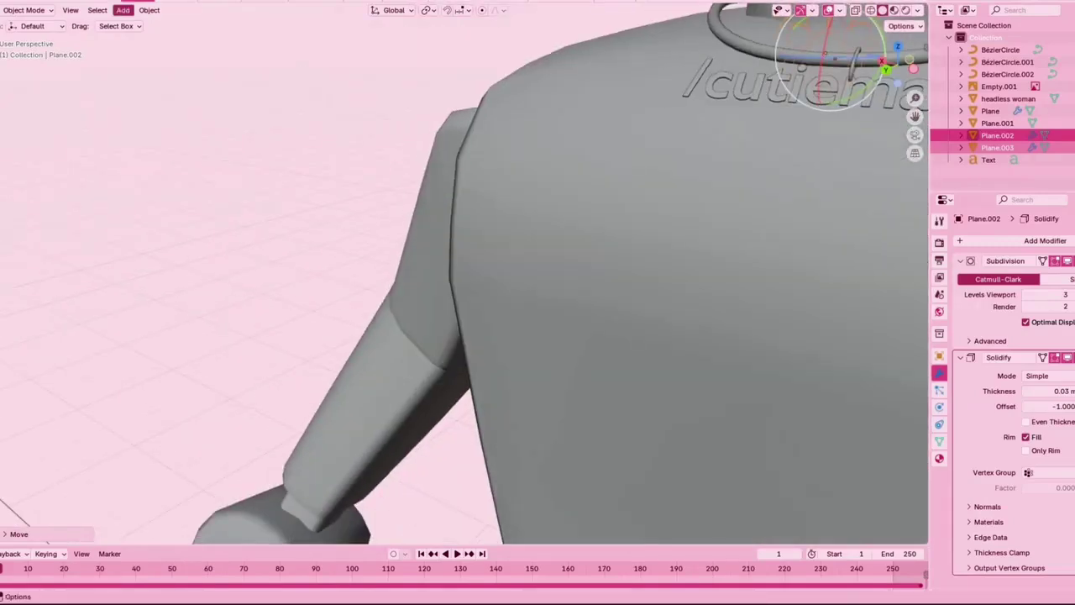
click(69, 10)
click(102, 90)
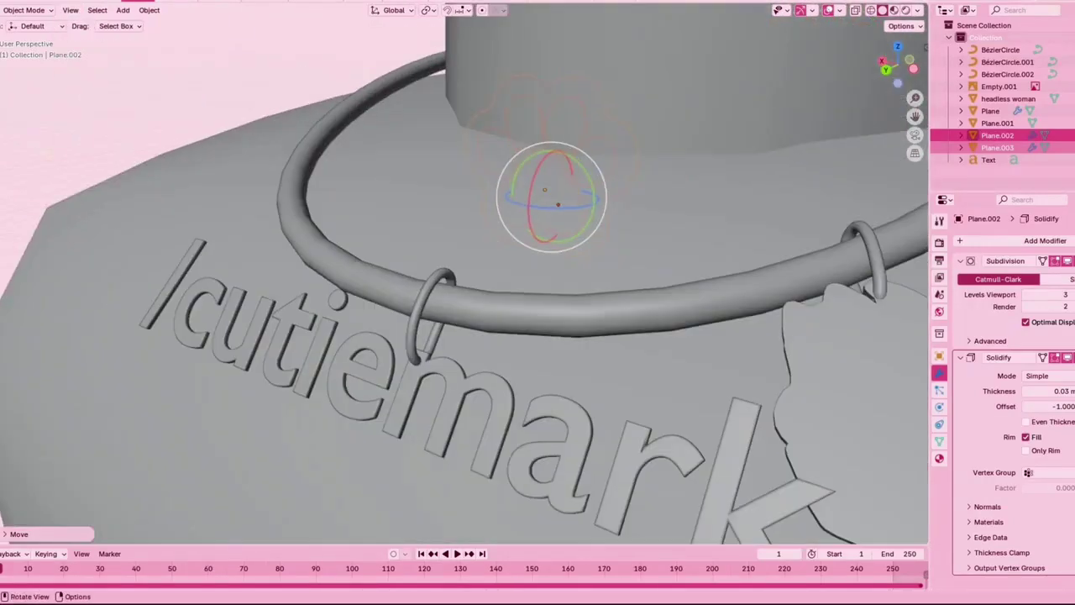
middle_drag(504, 261, 481, 267)
key(g)
click(202, 288)
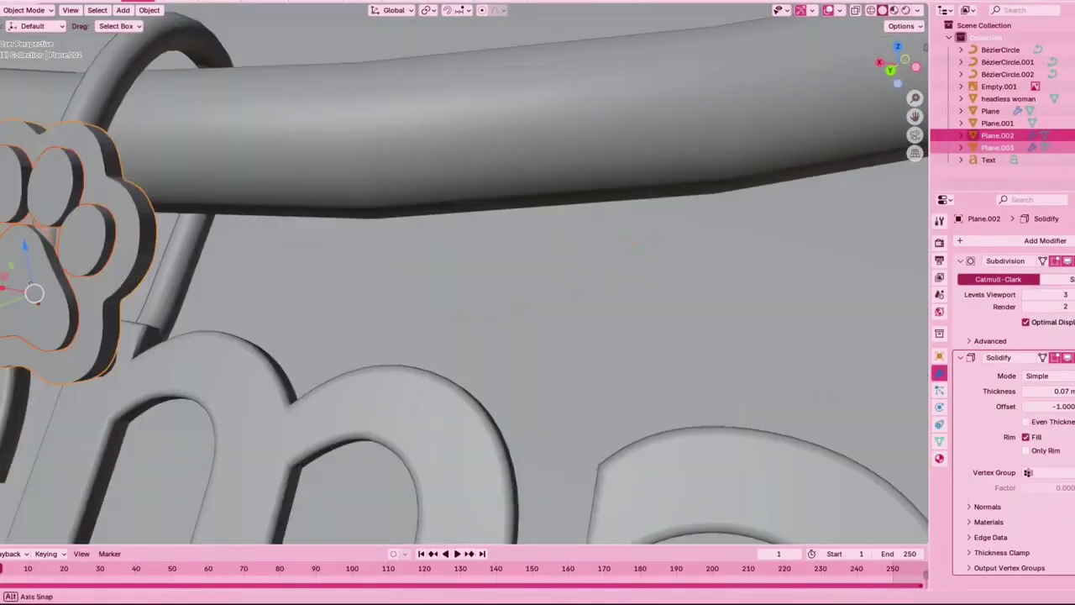
Adjust the paw charm's depth along the Y axis so it sits in front of its ring
scroll(471, 294, down, 4)
middle_drag(495, 264, 470, 279)
drag(349, 261, 339, 261)
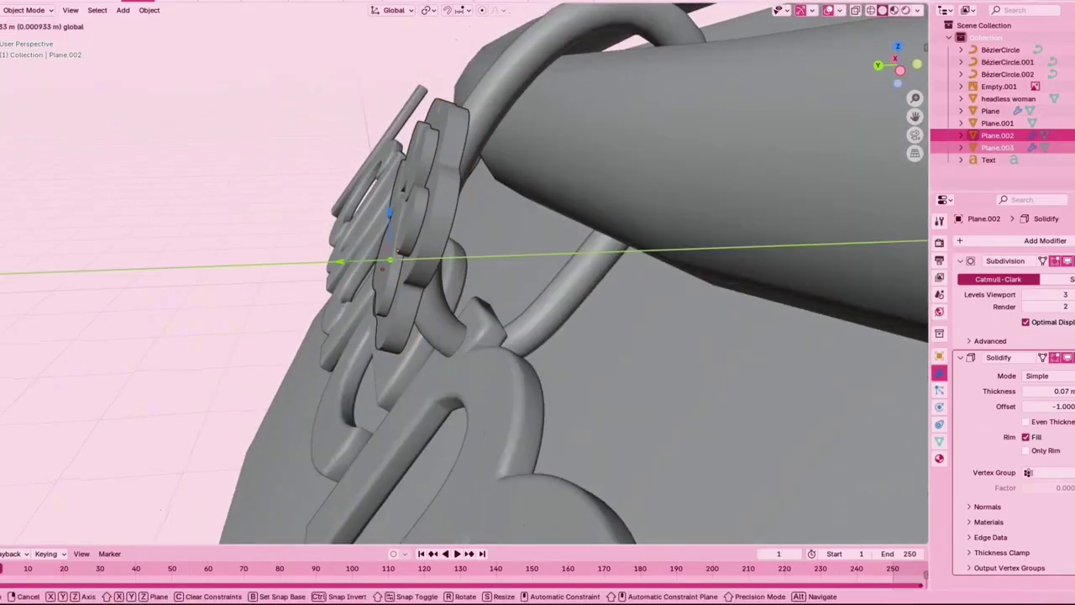
click(252, 252)
middle_drag(252, 252, 504, 281)
shift+middle_drag(723, 252, 218, 289)
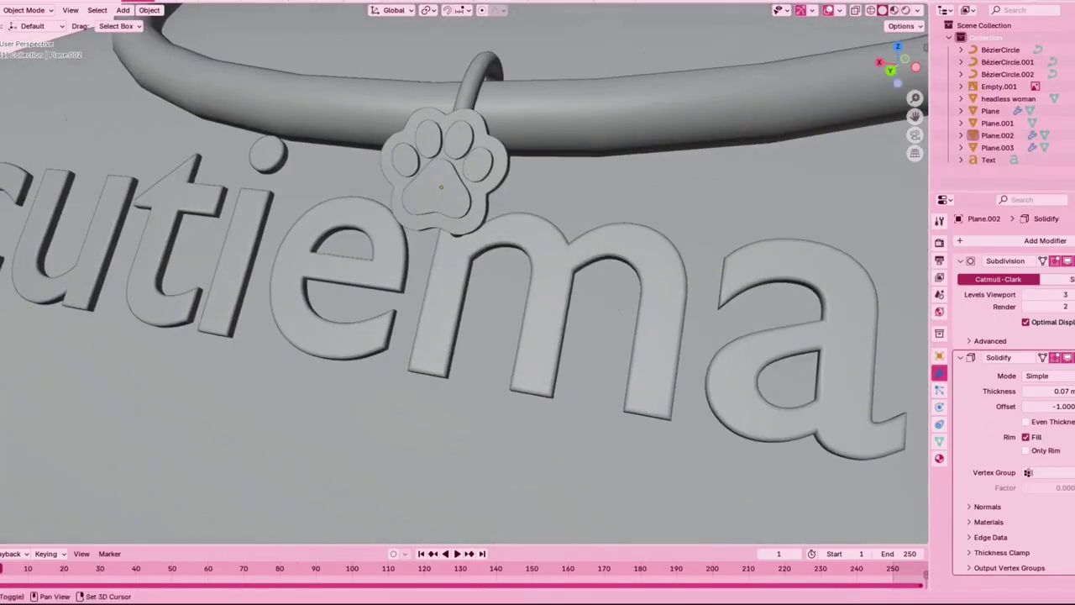
Examine the assembled necklace on the character's neck and chest from the front, near and far
middle_drag(454, 282, 514, 280)
scroll(471, 277, down, 5)
middle_drag(424, 250, 407, 253)
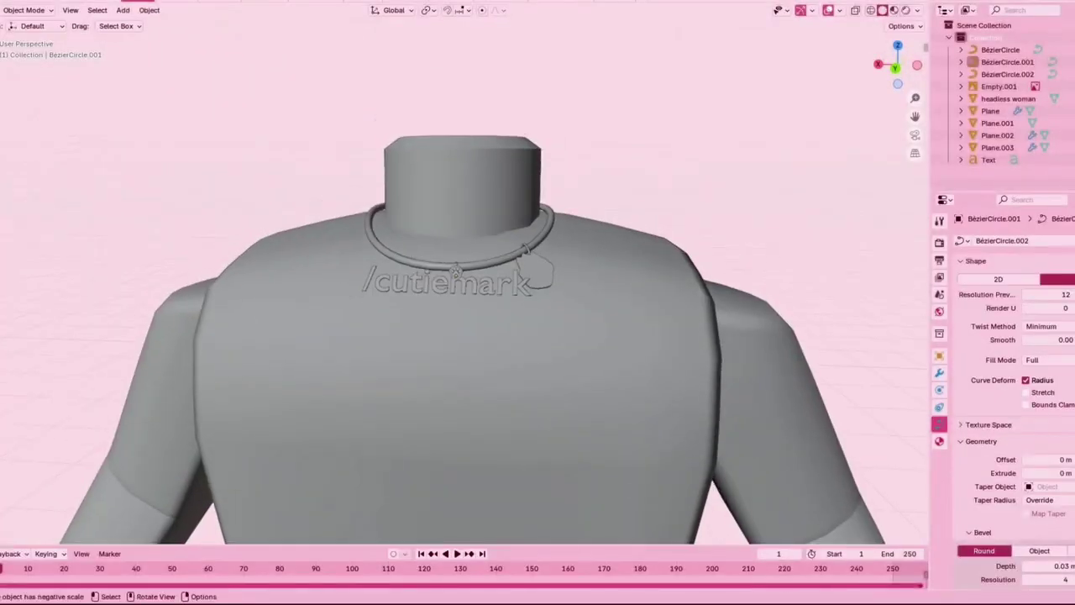
click(470, 370)
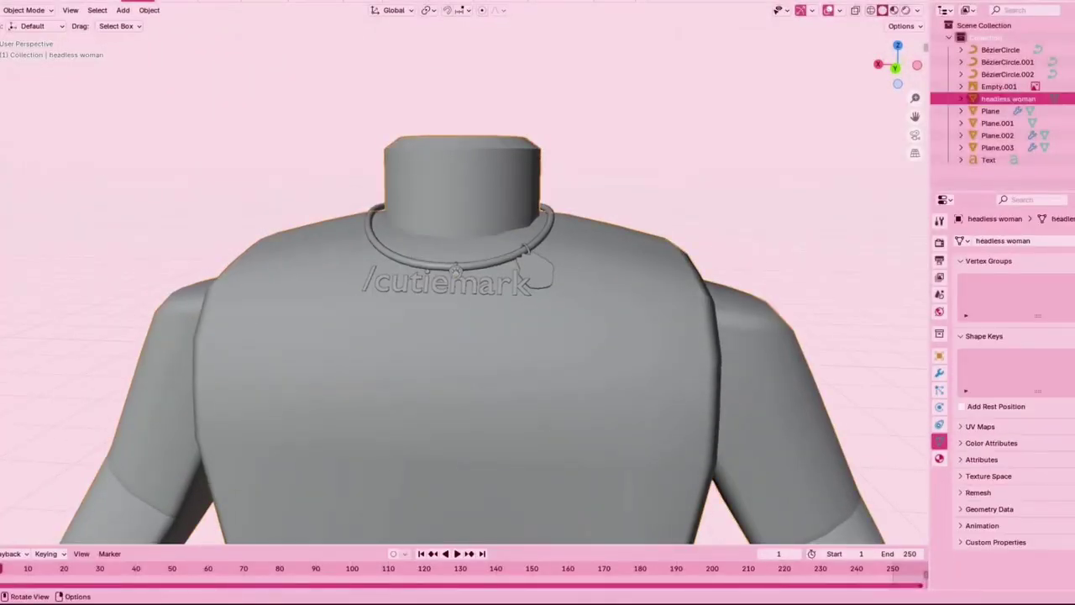
middle_drag(470, 370, 479, 366)
scroll(470, 336, down, 2)
scroll(470, 336, up, 1)
scroll(454, 294, up, 2)
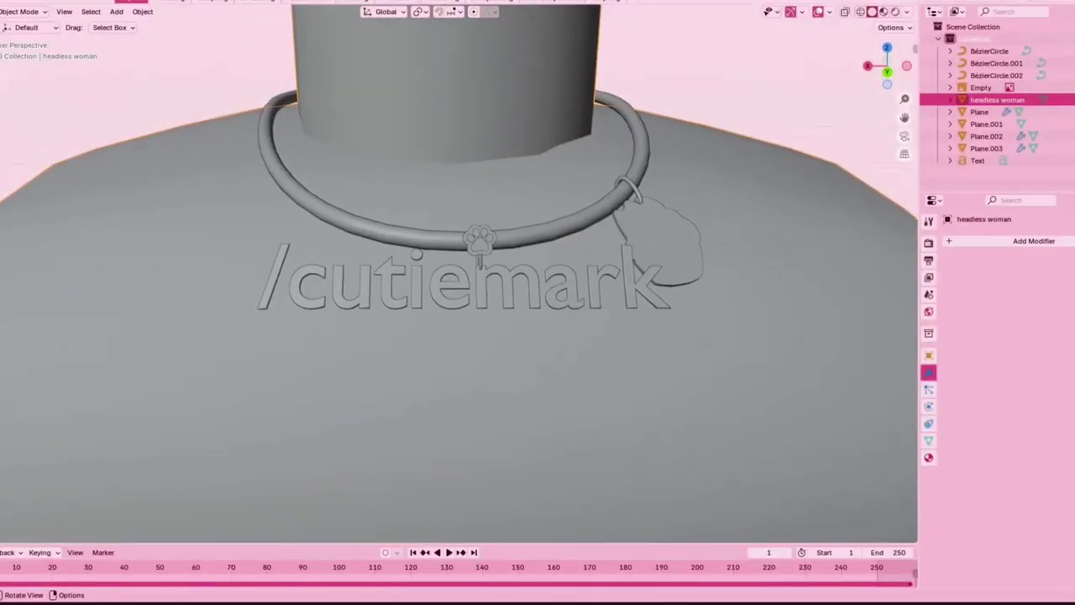
key(alt+a)
middle_drag(470, 294, 459, 290)
scroll(457, 293, down, 1)
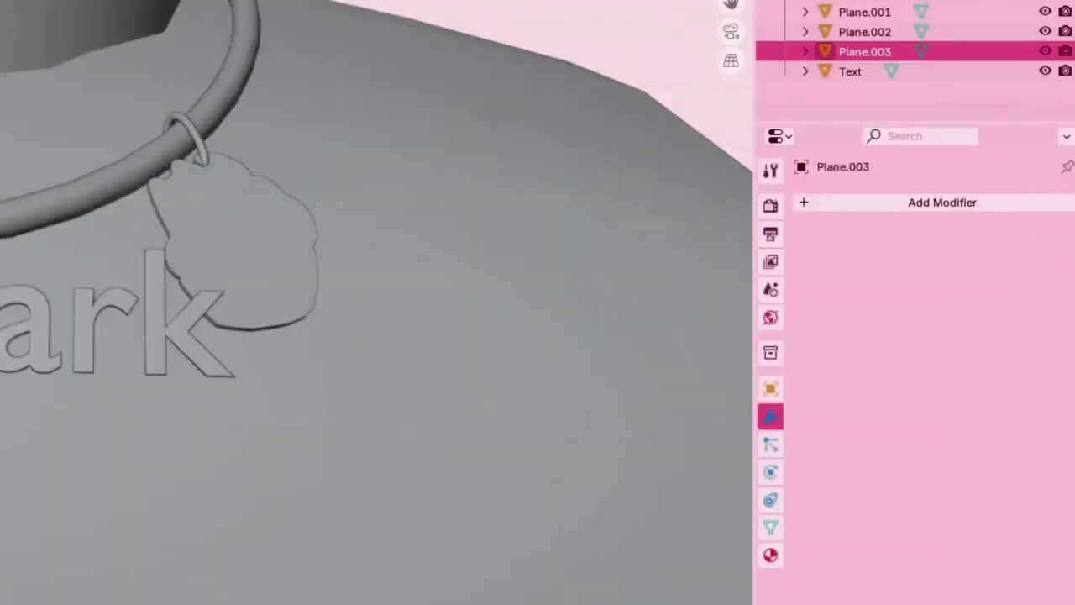
Add a Decimate modifier to the paw charm piece Plane.003
click(964, 203)
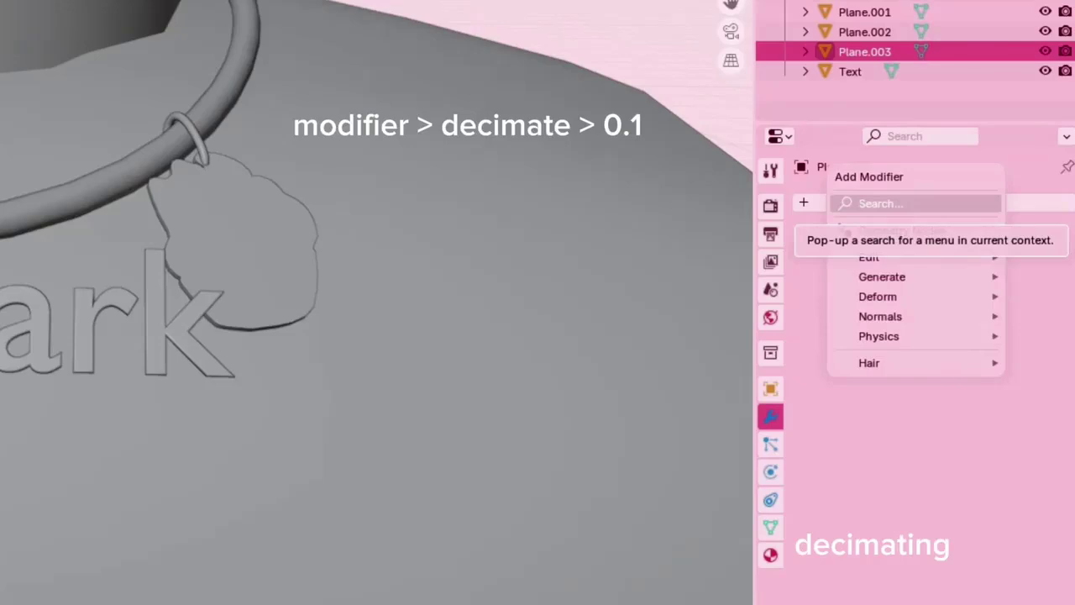
text(dec)
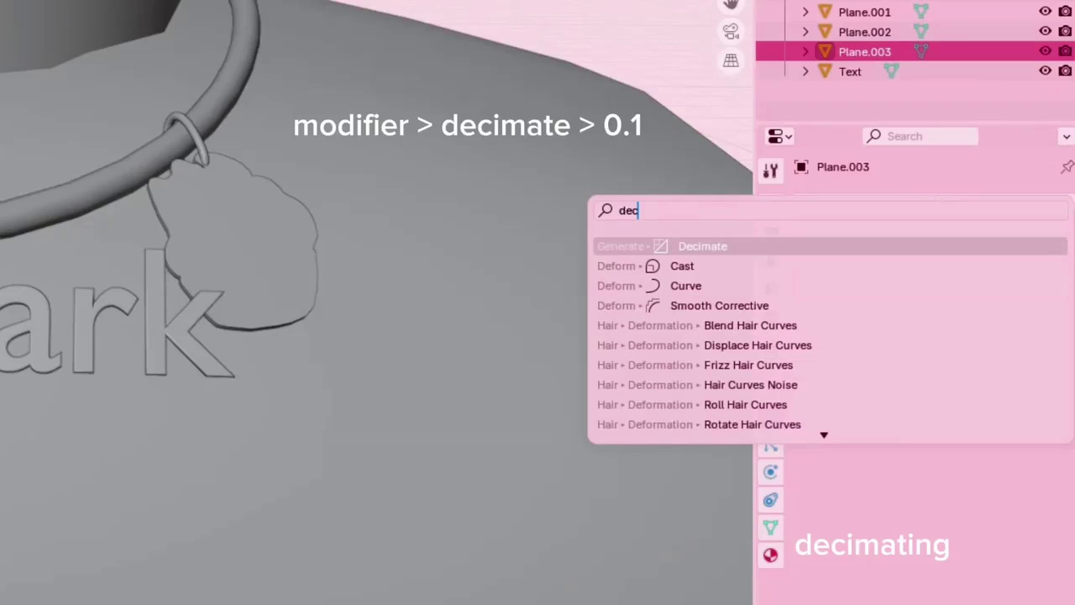
key(Return)
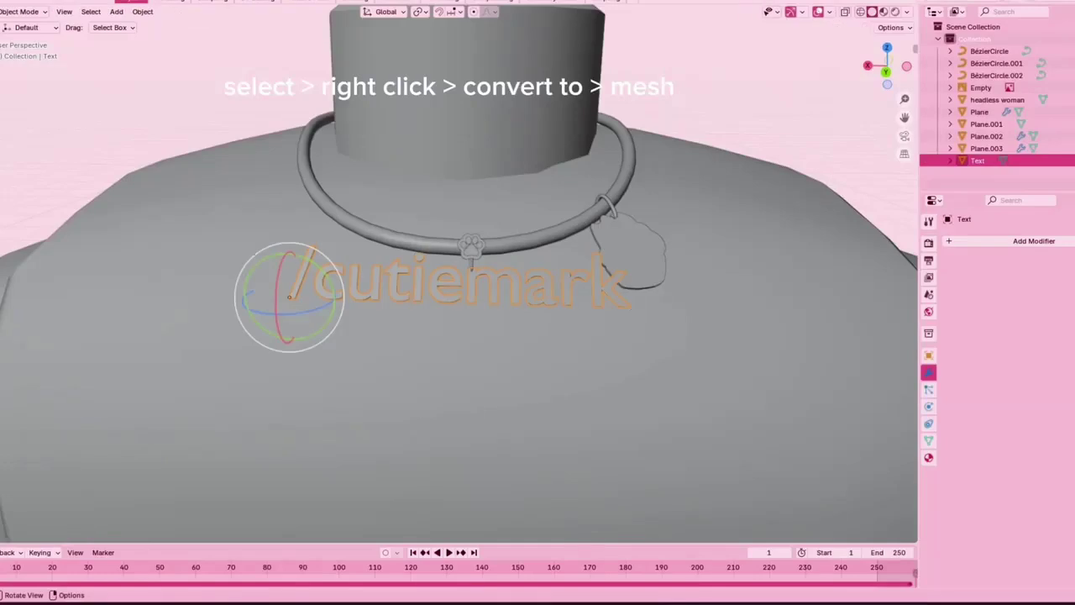
Convert the necklace cord from a curve to a mesh
click(444, 245)
right_click(444, 243)
mouse_move(445, 242)
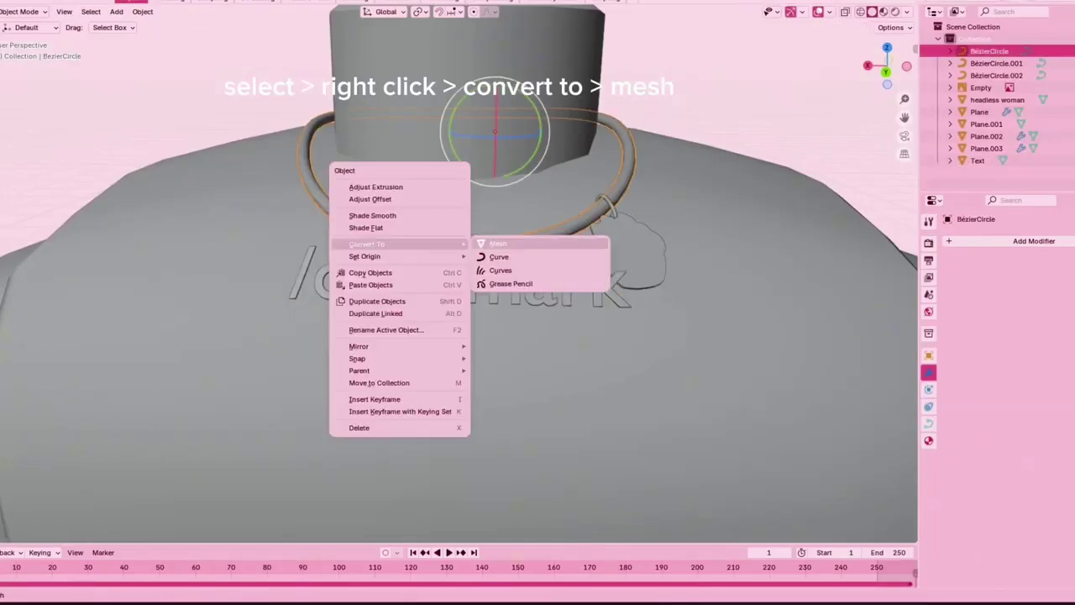
click(502, 242)
Convert both layers of the paw charm, Plane.003 and Plane.002, to plain meshes
click(480, 246)
right_click(482, 246)
mouse_move(482, 246)
click(539, 246)
click(479, 250)
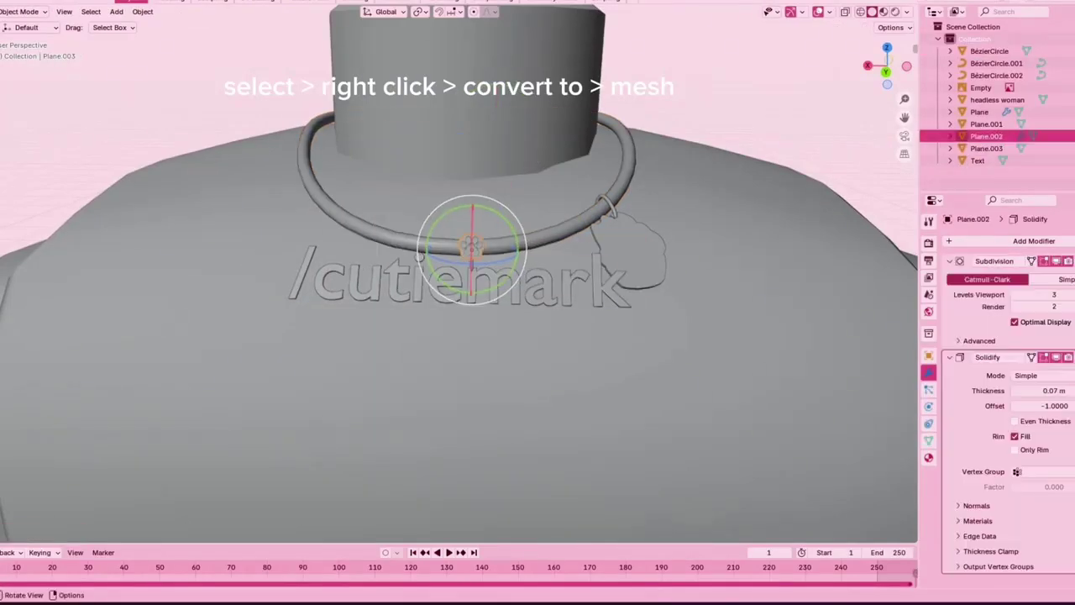
right_click(481, 251)
click(538, 250)
Convert the ring holding the cupcake-cat charm to a mesh
click(611, 210)
click(614, 211)
right_click(615, 211)
mouse_move(614, 211)
click(670, 211)
Convert the cupcake-cat charm to a plain mesh and clear the selection
click(635, 251)
right_click(635, 251)
mouse_move(635, 251)
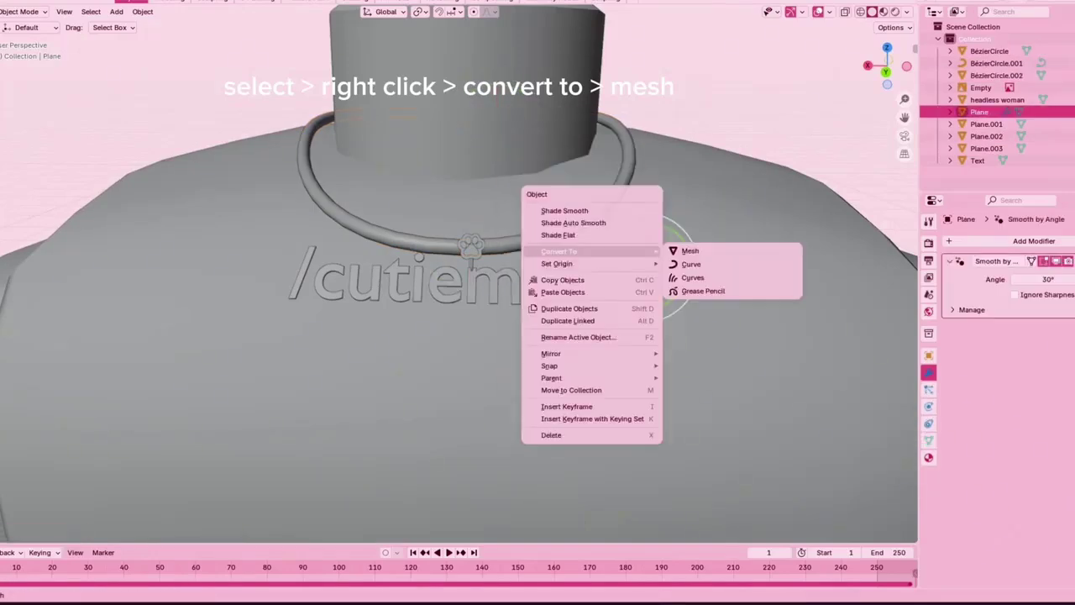
click(690, 251)
scroll(635, 260, down, 1)
click(550, 281)
click(714, 105)
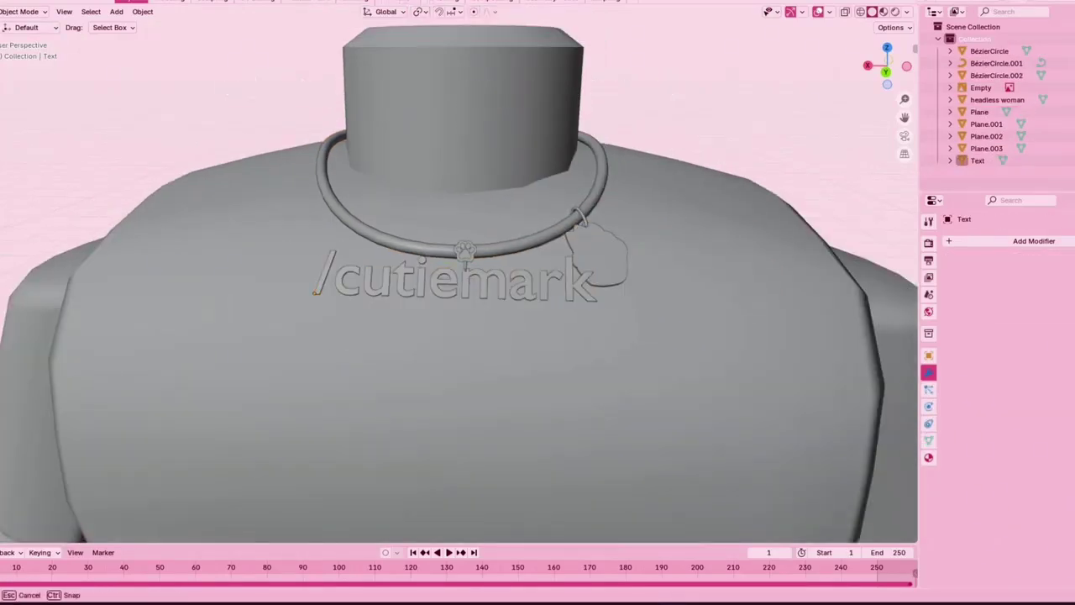
Split the 3D viewport in two and make the new area beside it a UV Editor
drag(1, 541, 464, 504)
drag(464, 445, 467, 446)
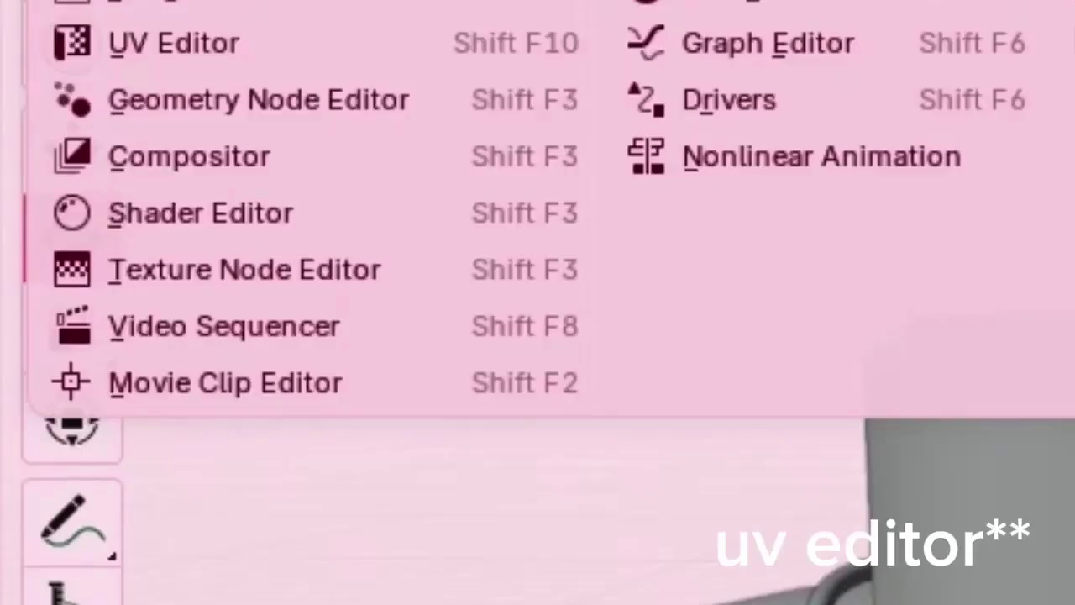
click(173, 43)
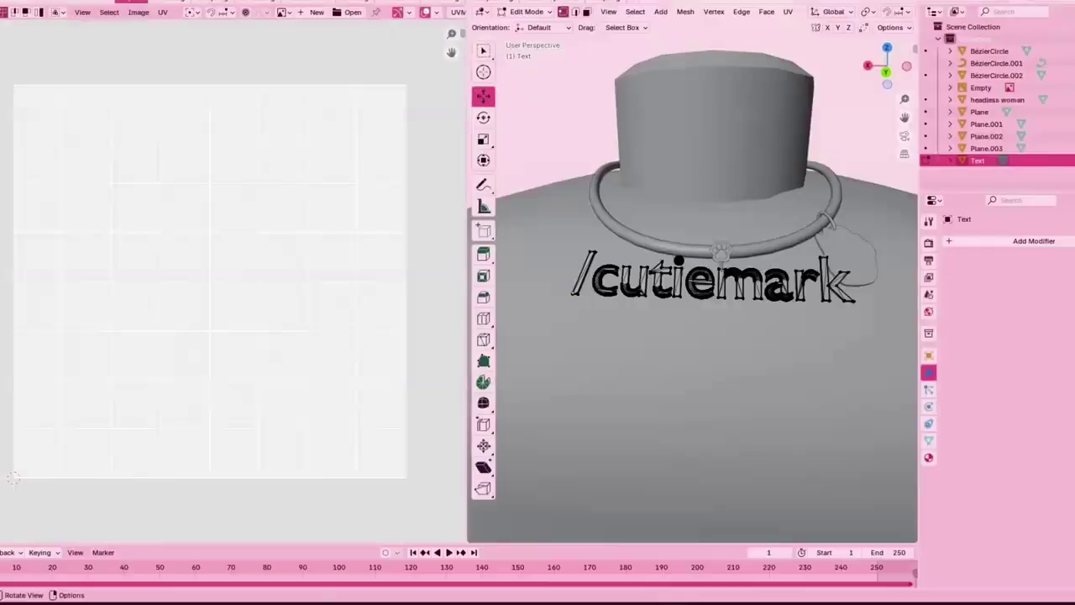
Unwrap all of the "/cutiemark" text's geometry with Project from View
key(Tab)
key(a)
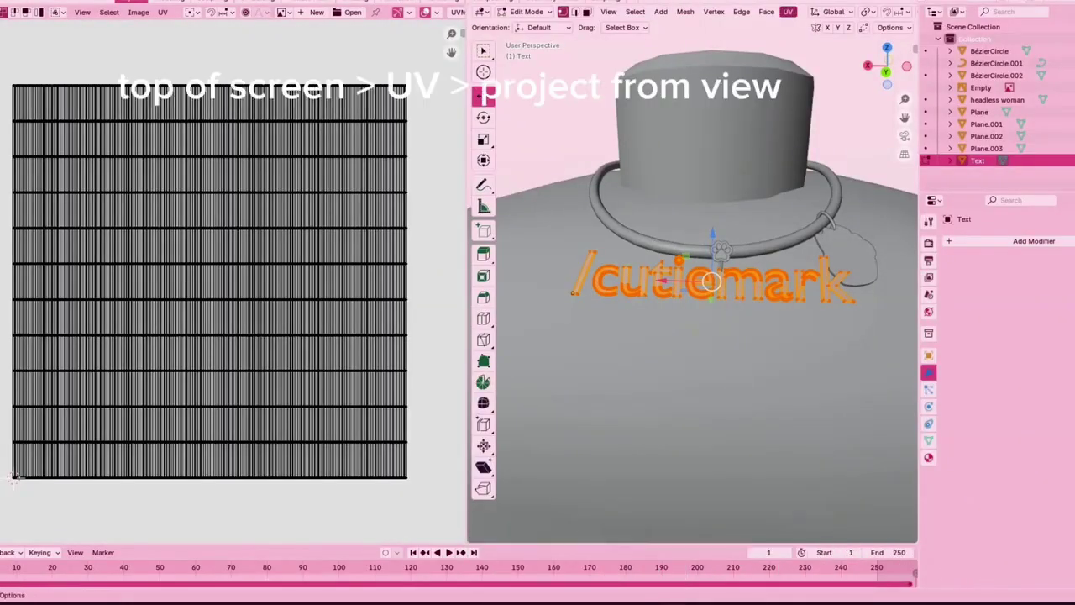
click(787, 11)
click(826, 148)
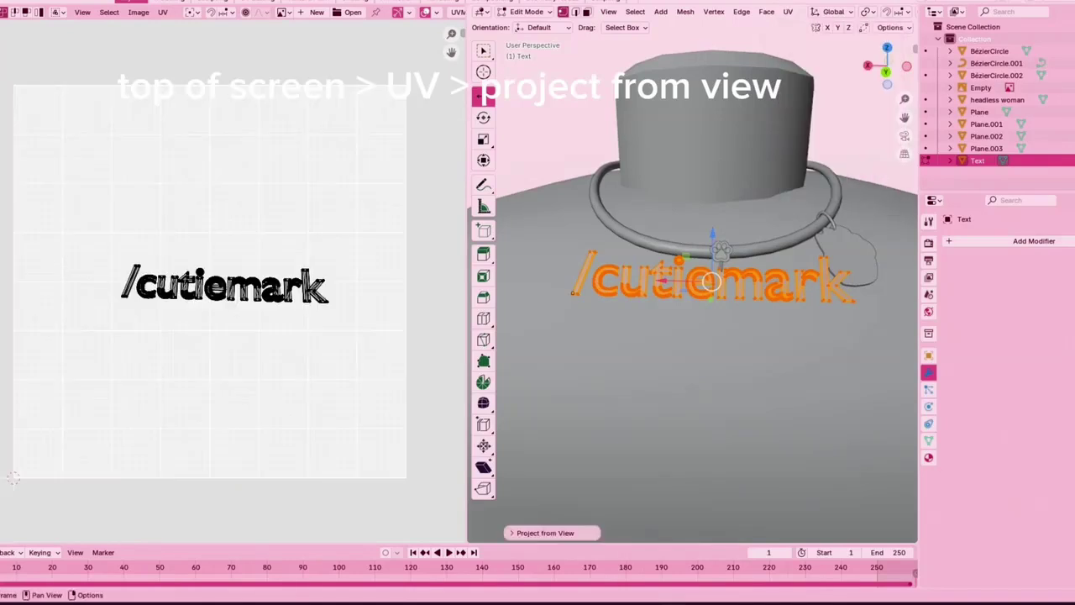
Enlarge the text's UVs to nearly the full width of the UV grid and place them along its lower edge
key(a)
key(s)
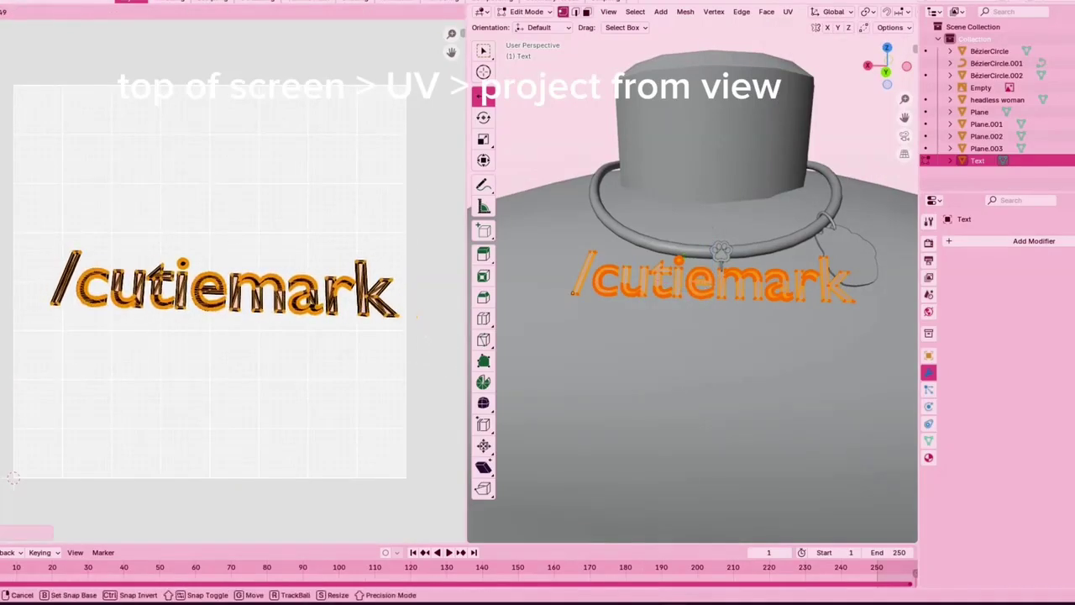
click(416, 316)
key(g)
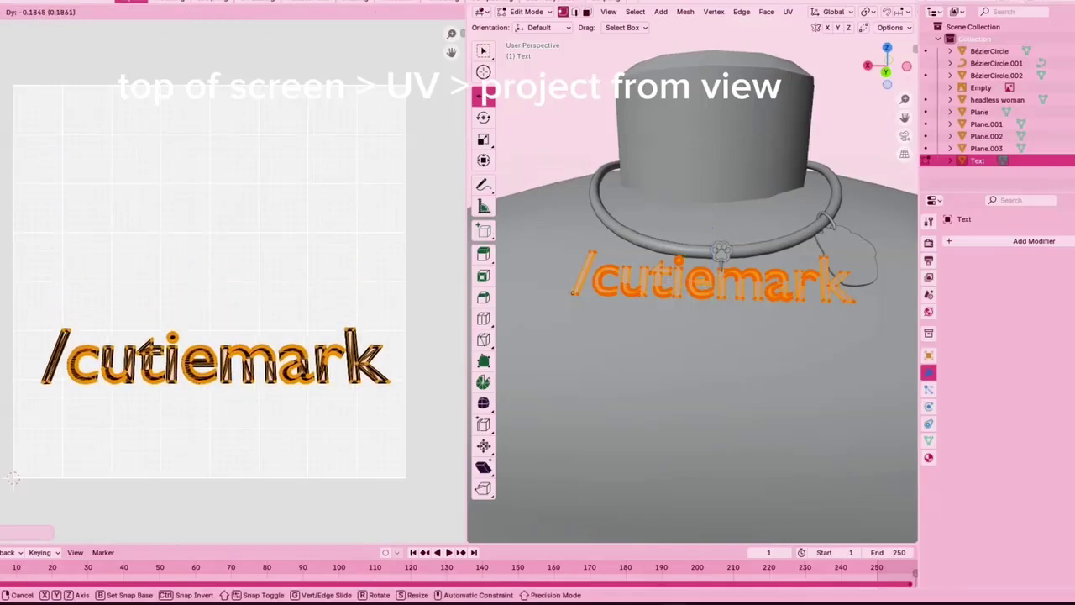
key(Return)
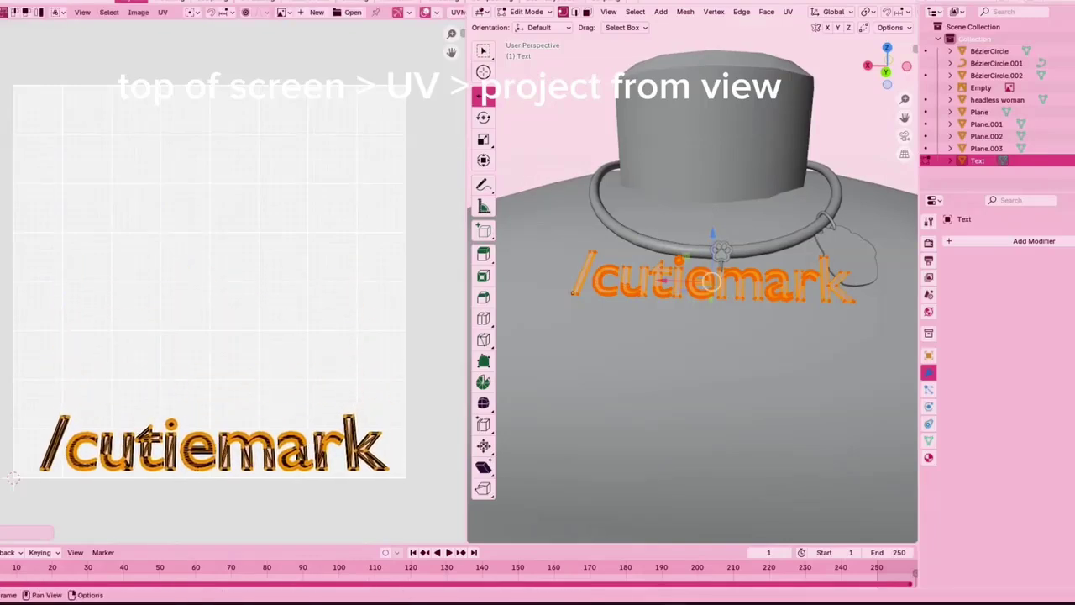
key(s)
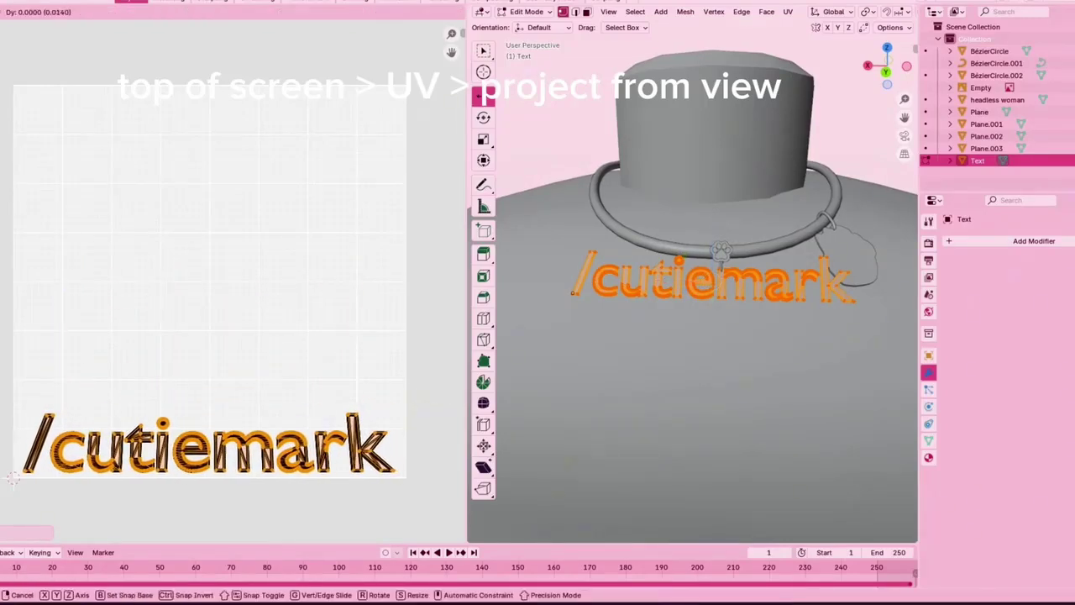
key(Return)
key(Tab)
Shrink the cord's UVs to a small square and move it to the upper right corner of the UV grid
click(625, 233)
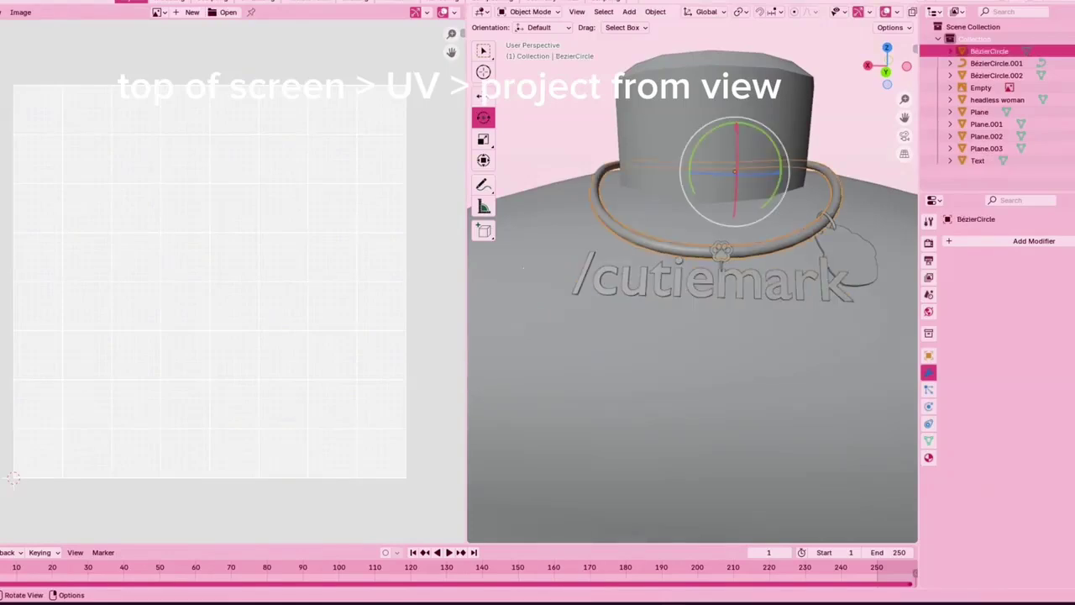
key(Tab)
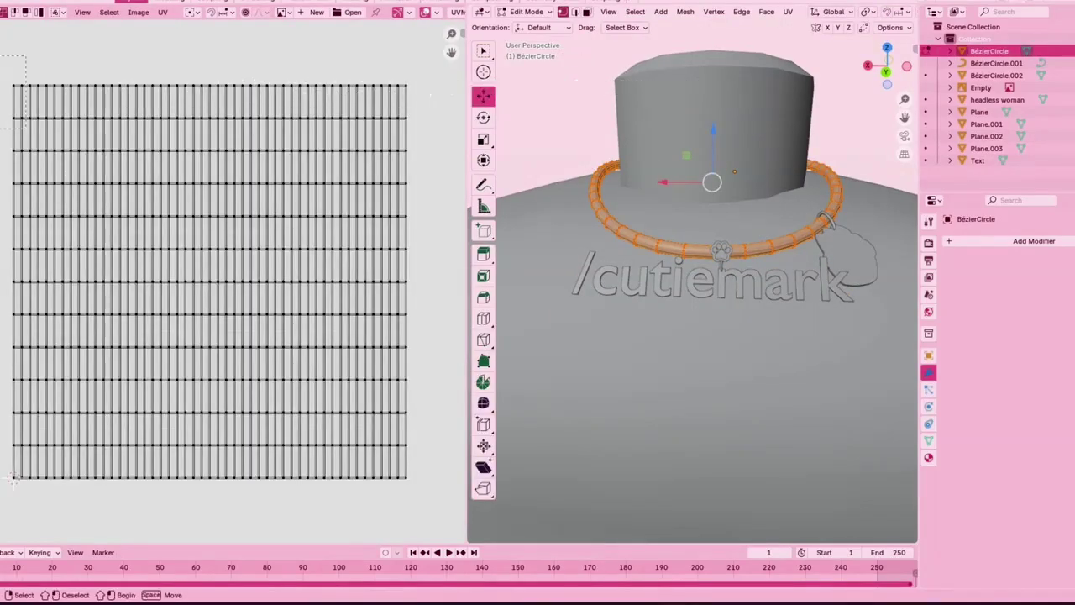
drag(0, 56, 427, 498)
key(s)
click(225, 296)
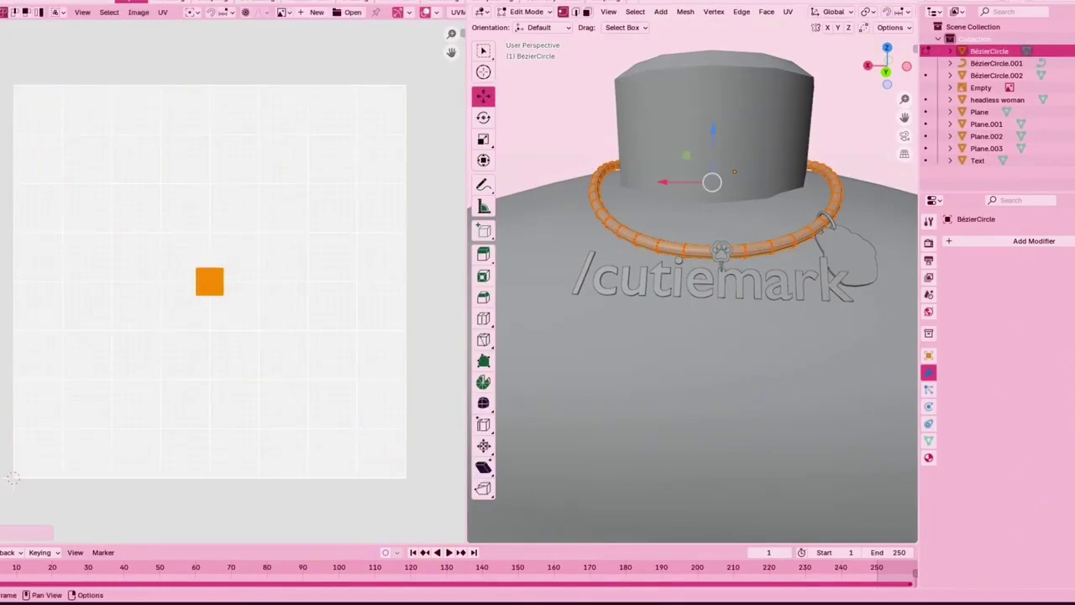
key(g)
click(385, 138)
key(Tab)
Rotate the cupcake-cat charm's UVs upright and move them to the upper left corner of the UV grid
click(854, 256)
key(Tab)
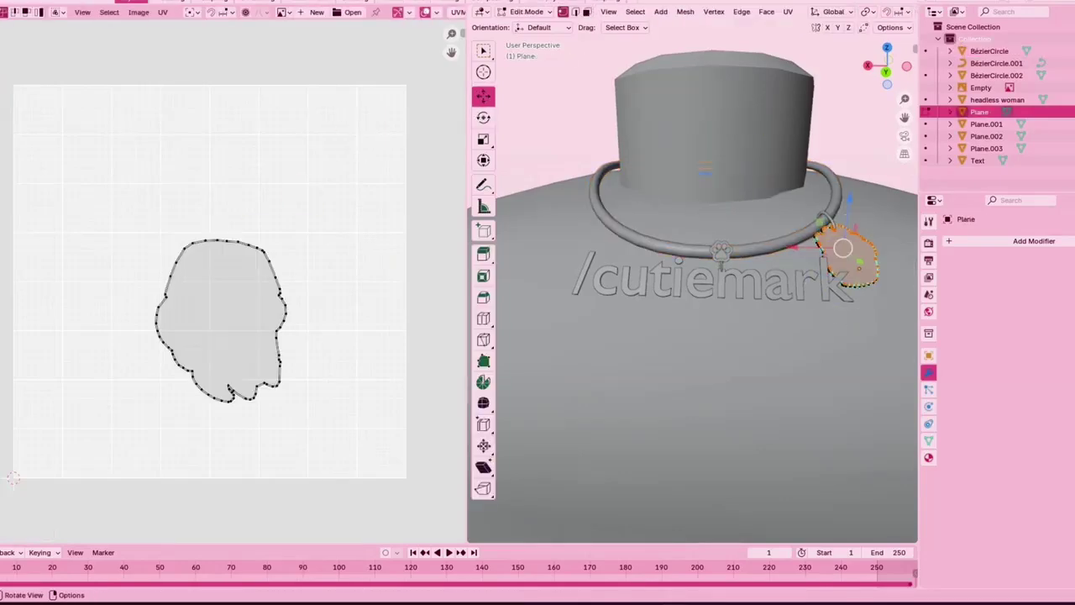
key(a)
key(r)
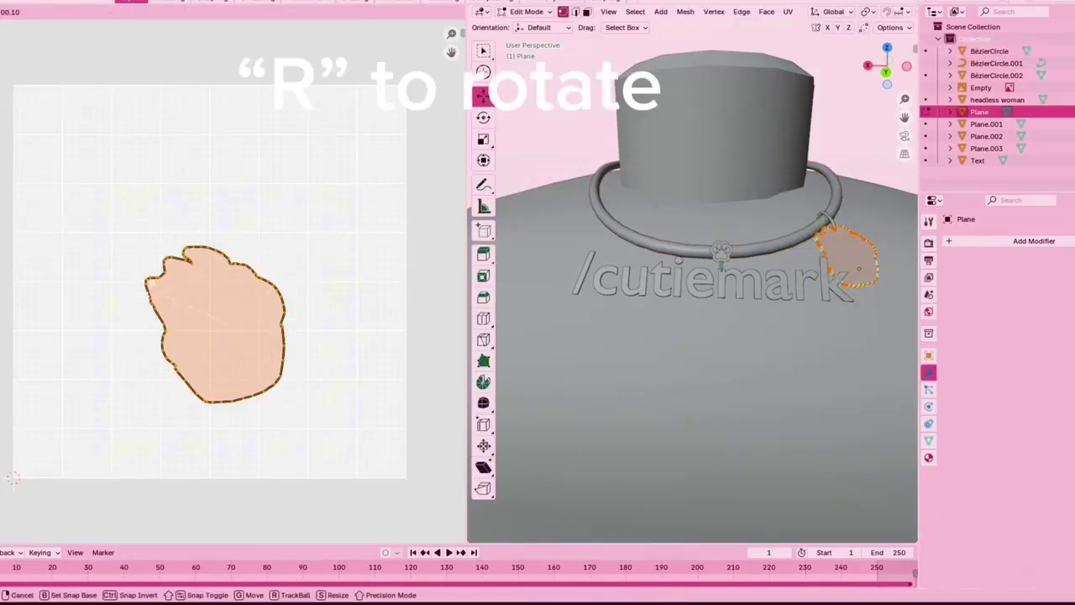
key(Return)
key(g)
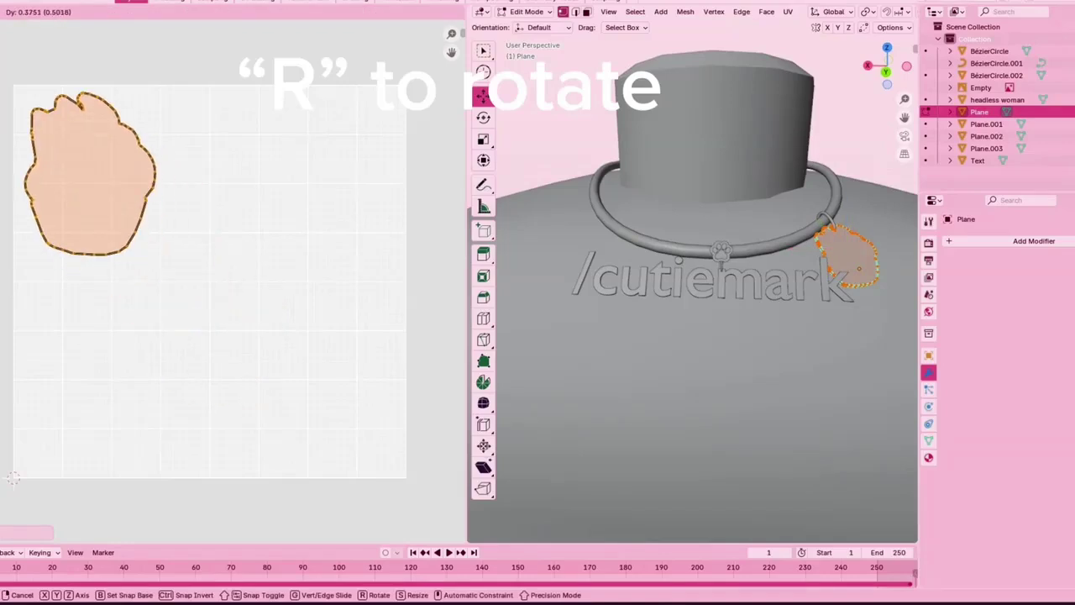
key(Return)
key(Tab)
Shrink the UVs of the cupcake-cat charm's ring to a small square and move it aside in the UV grid
click(826, 223)
key(Tab)
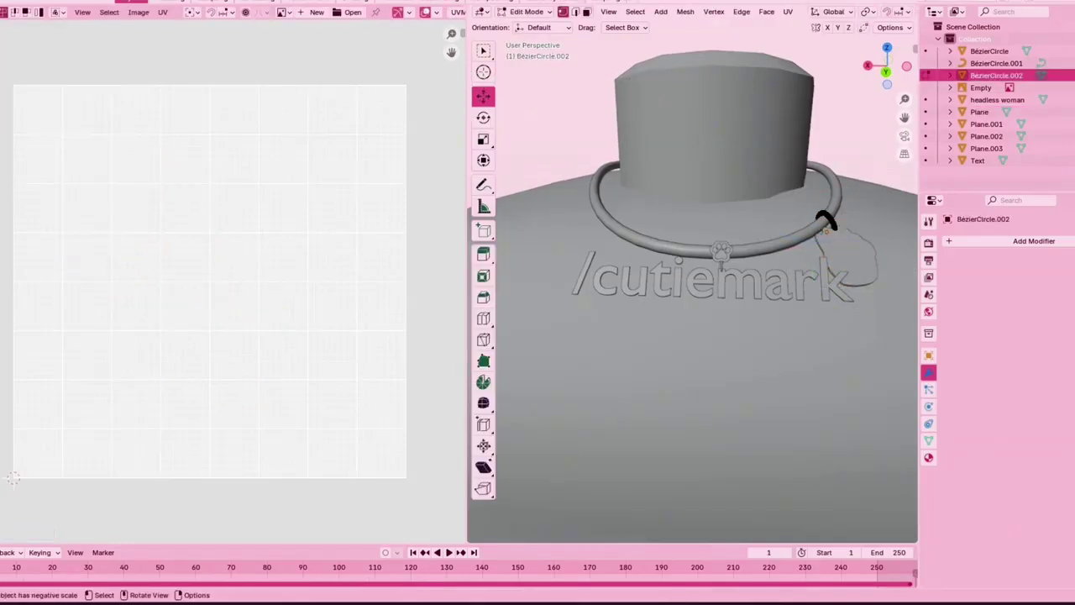
key(a)
key(s)
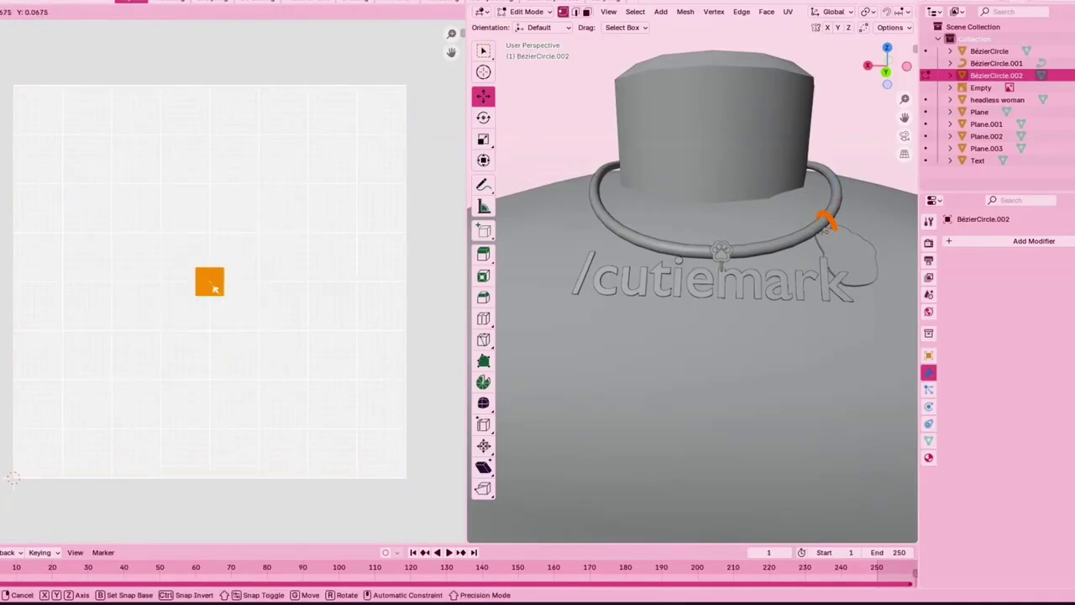
click(215, 288)
key(g)
key(Return)
key(Tab)
Shrink the UVs of the paw charm's flower-shaped backing and place them beside the paw's UVs, below the cupcake-cat's UVs
click(721, 250)
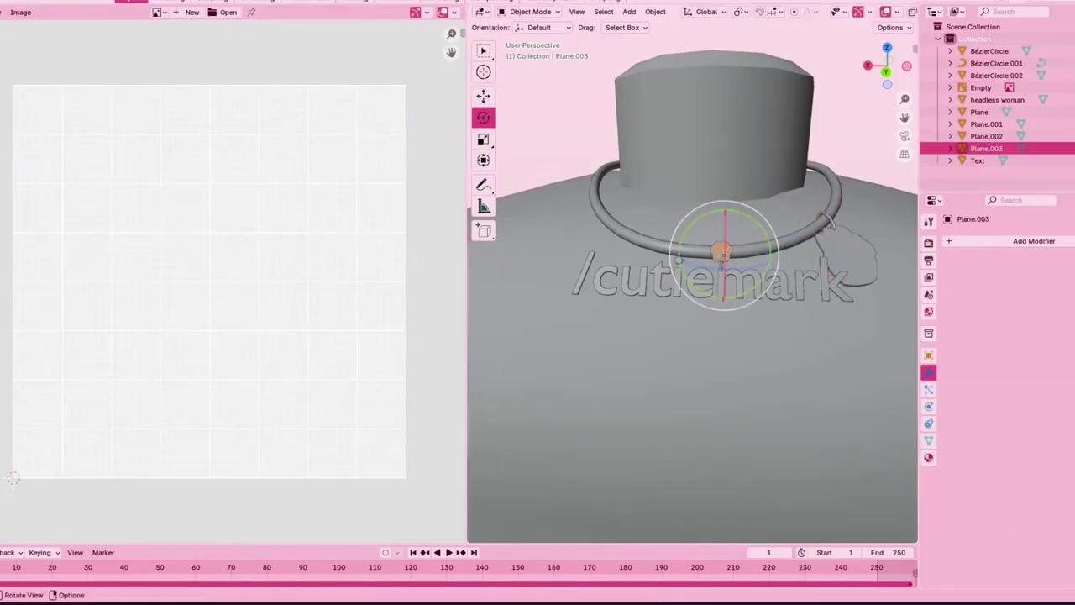
key(Tab)
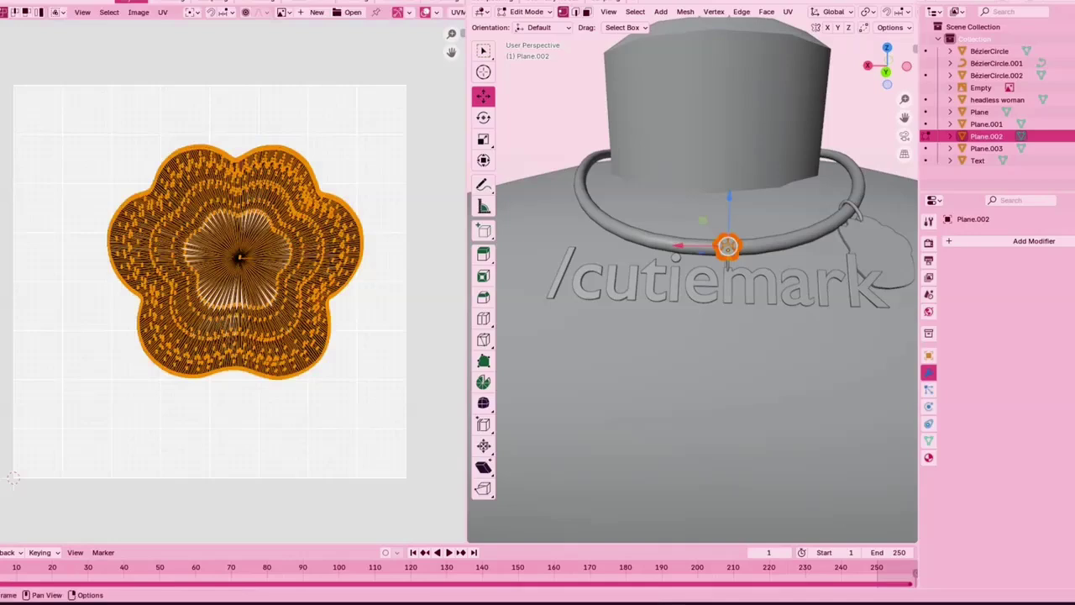
key(s)
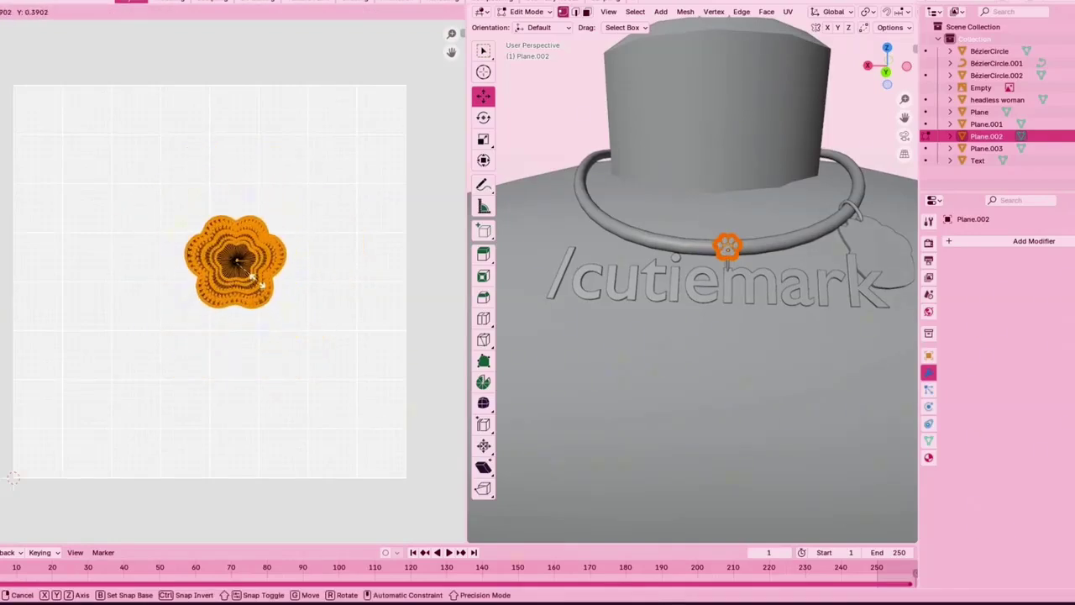
click(256, 280)
key(g)
click(184, 335)
key(Tab)
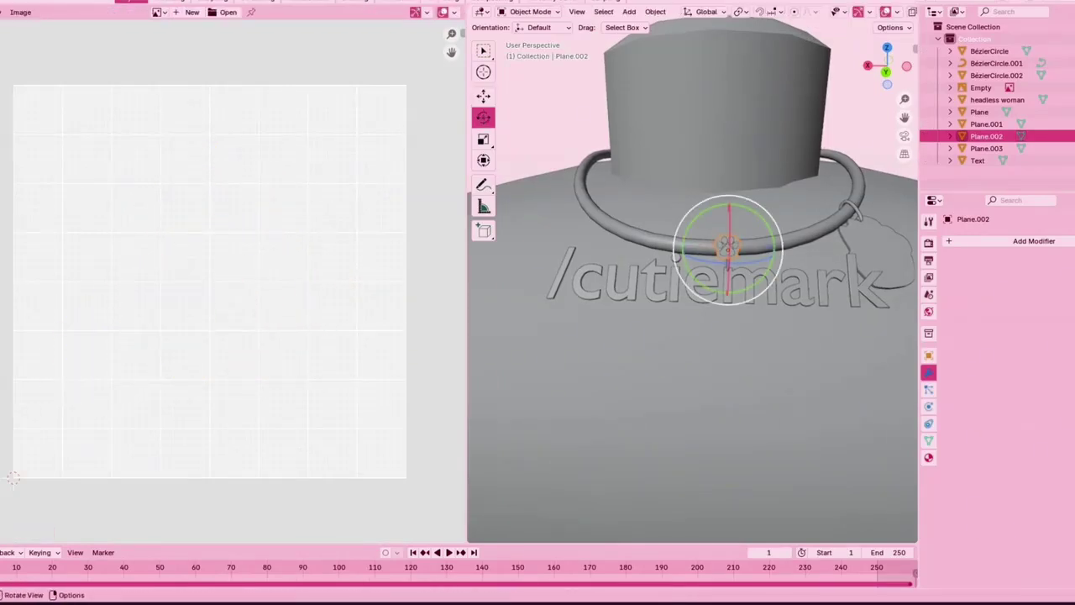
Convert the small ring hanging below the paw charm from a curve to a mesh
click(788, 244)
shift+click(729, 248)
shift+click(729, 248)
shift+click(729, 247)
scroll(730, 248, up, 5)
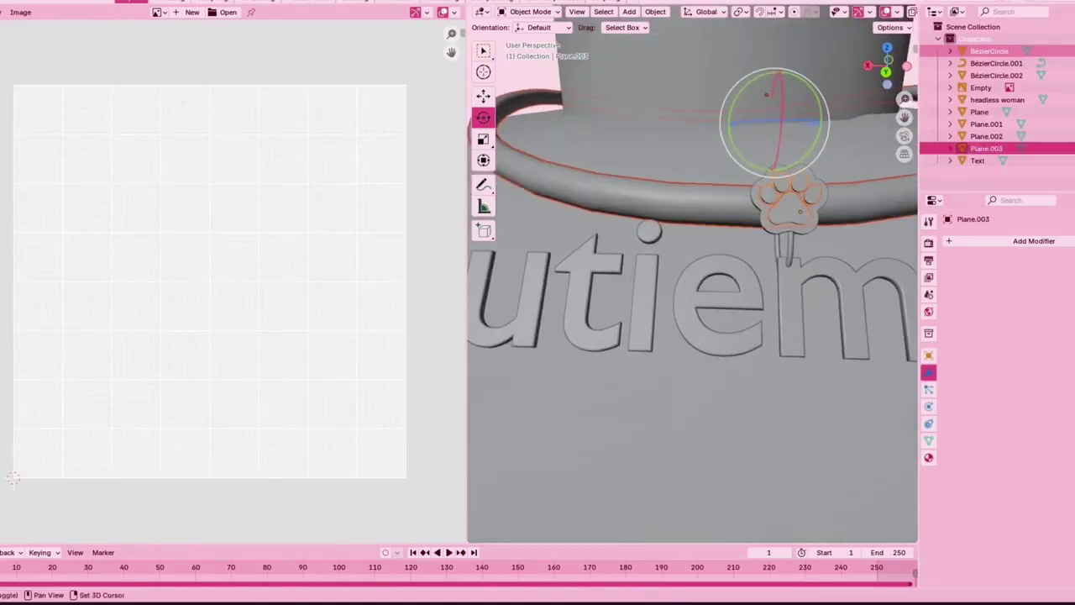
shift+click(788, 217)
click(787, 251)
key(Tab)
key(Tab)
right_click(786, 251)
mouse_move(787, 252)
click(841, 252)
scroll(842, 251, down, 6)
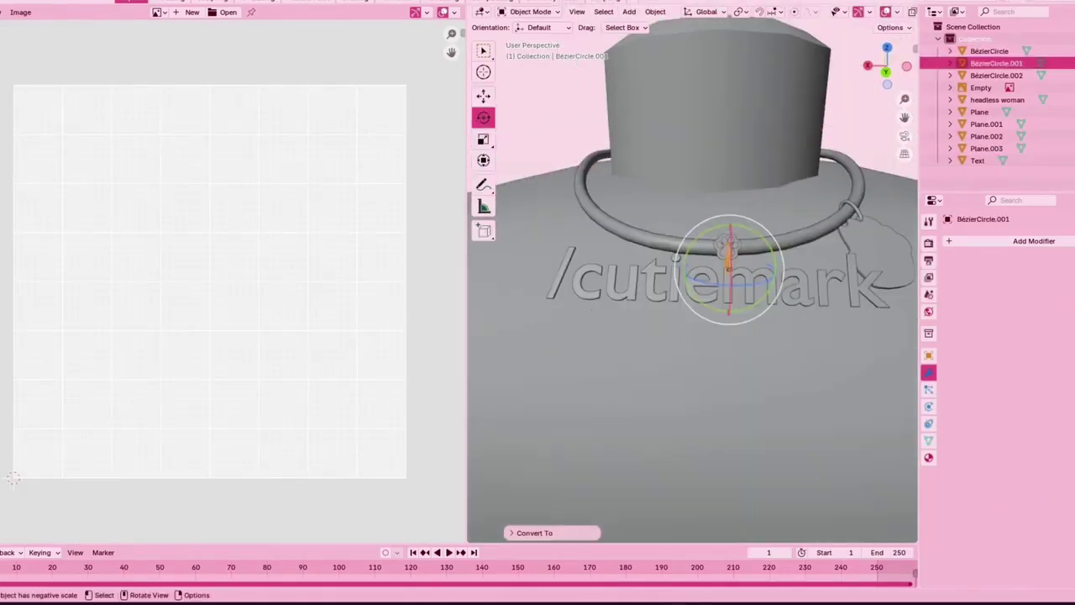
Shrink the paw charm ring's UVs to a small square and move it towards the upper right corner of the UV grid
key(Tab)
drag(411, 63, 0, 484)
key(s)
click(202, 290)
key(g)
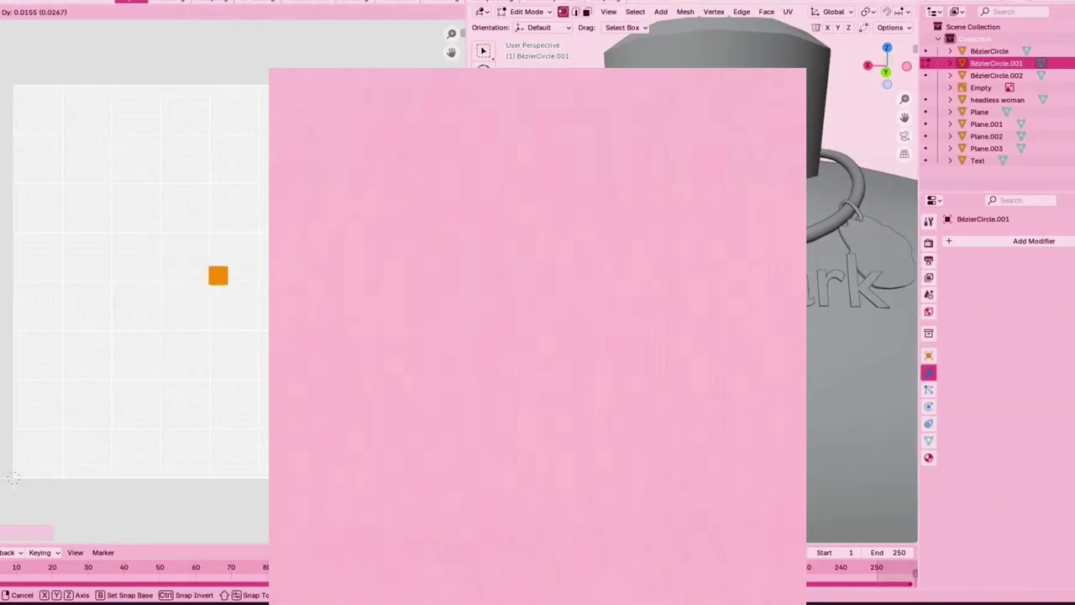
click(294, 252)
key(Tab)
Check the UV placement of the cupcake-cat's ring, the cupcake-cat charm, the cord and the text one at a time
click(850, 212)
key(Tab)
key(Tab)
click(878, 248)
key(Tab)
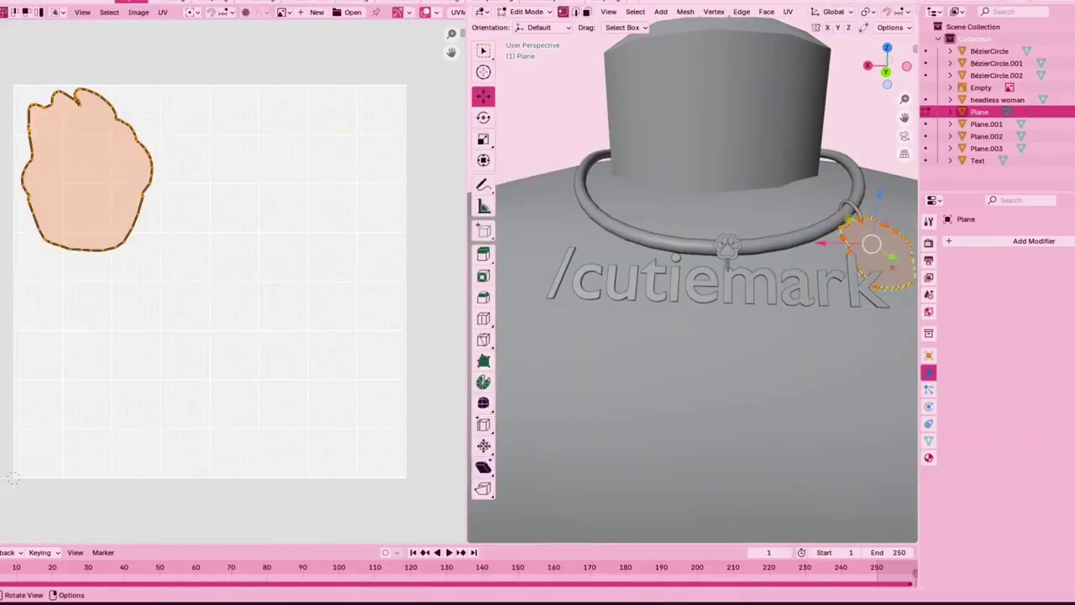
key(Tab)
click(798, 237)
key(Tab)
key(Tab)
click(728, 248)
click(726, 276)
click(714, 285)
key(Tab)
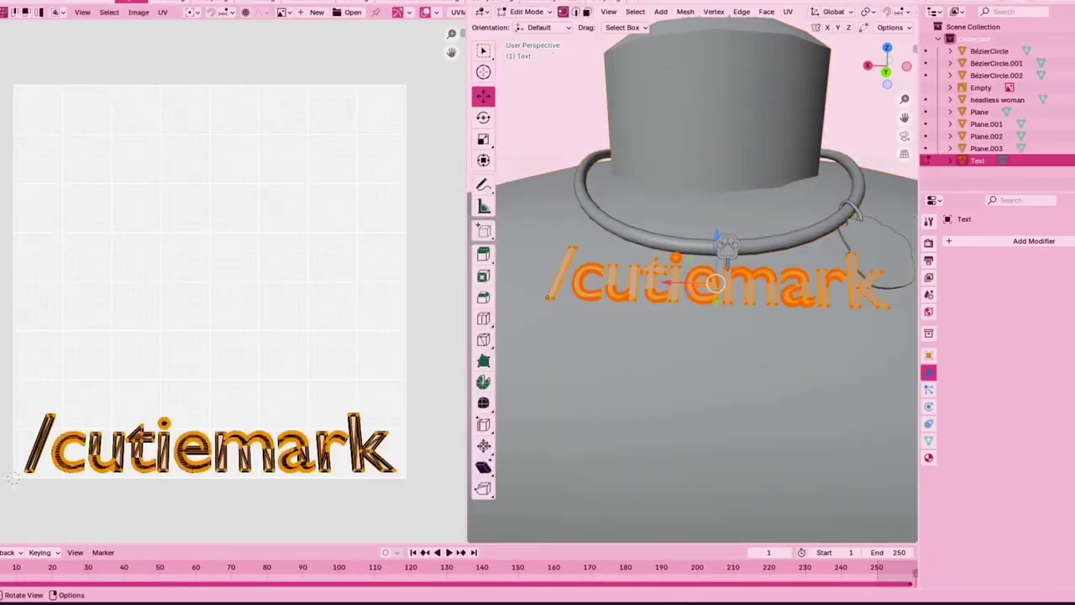
Select the text, cord, rings and both charms together and open them in Edit Mode to show their combined UVs
key(Tab)
shift+click(728, 264)
shift+click(728, 248)
shift+click(728, 247)
shift+click(728, 246)
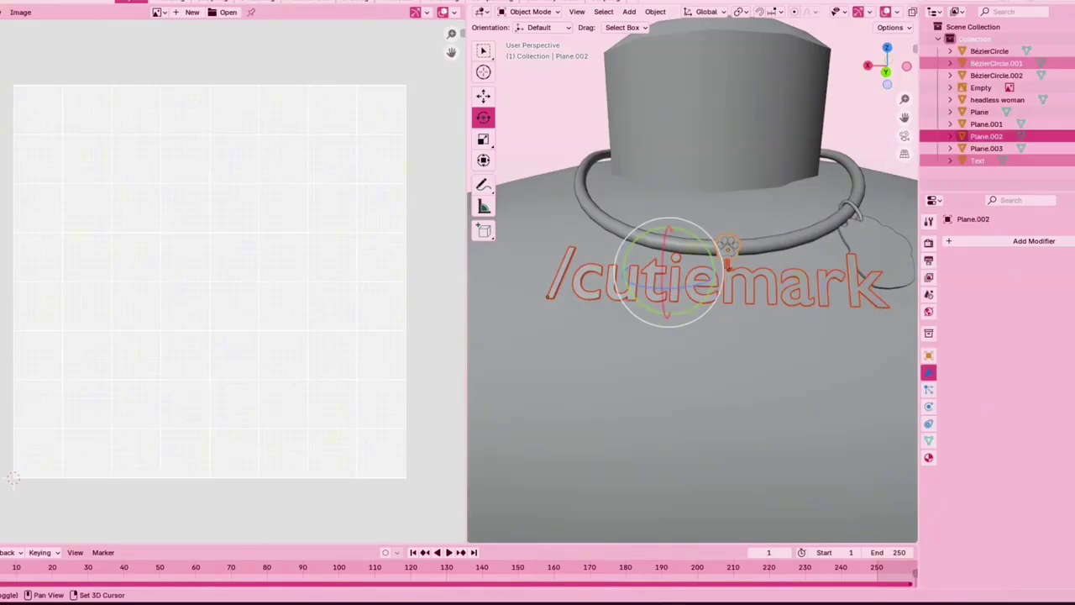
shift+click(728, 248)
shift+click(756, 247)
shift+click(852, 211)
shift+click(879, 231)
key(Tab)
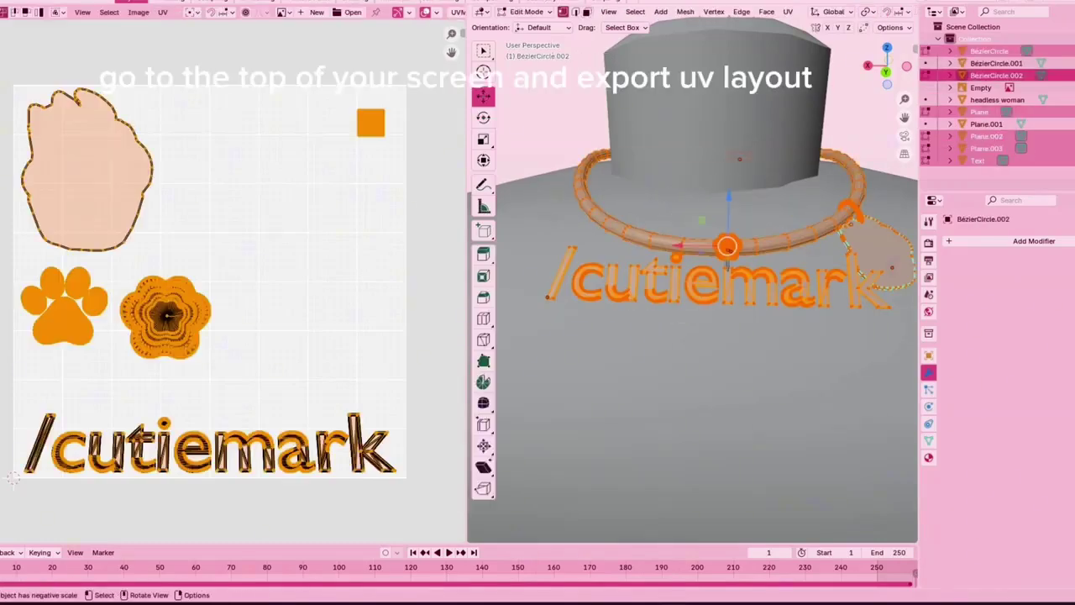
key(alt+a)
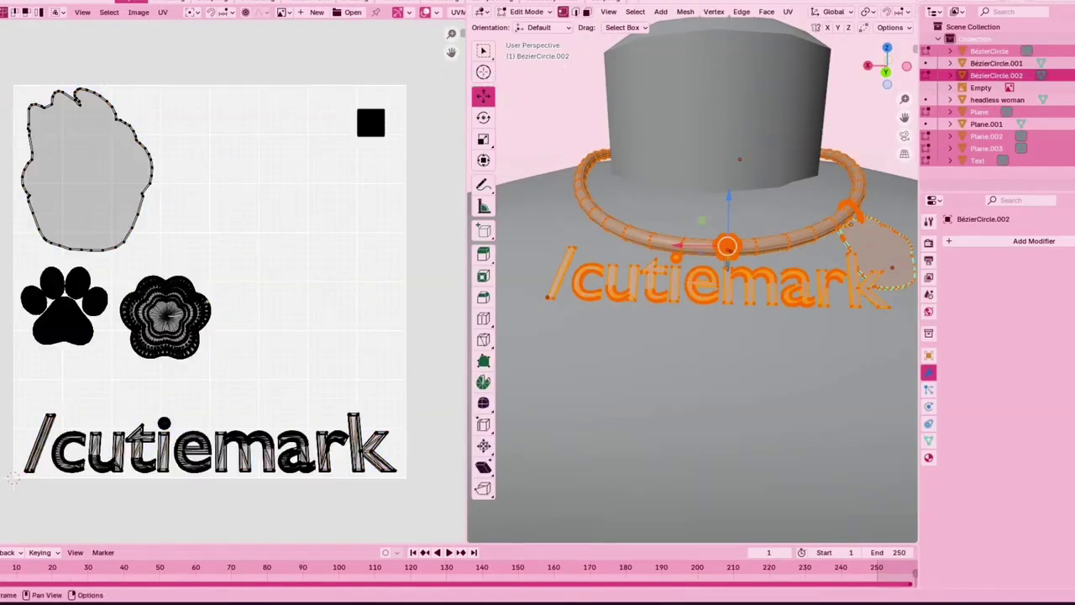
key(Tab)
key(Tab)
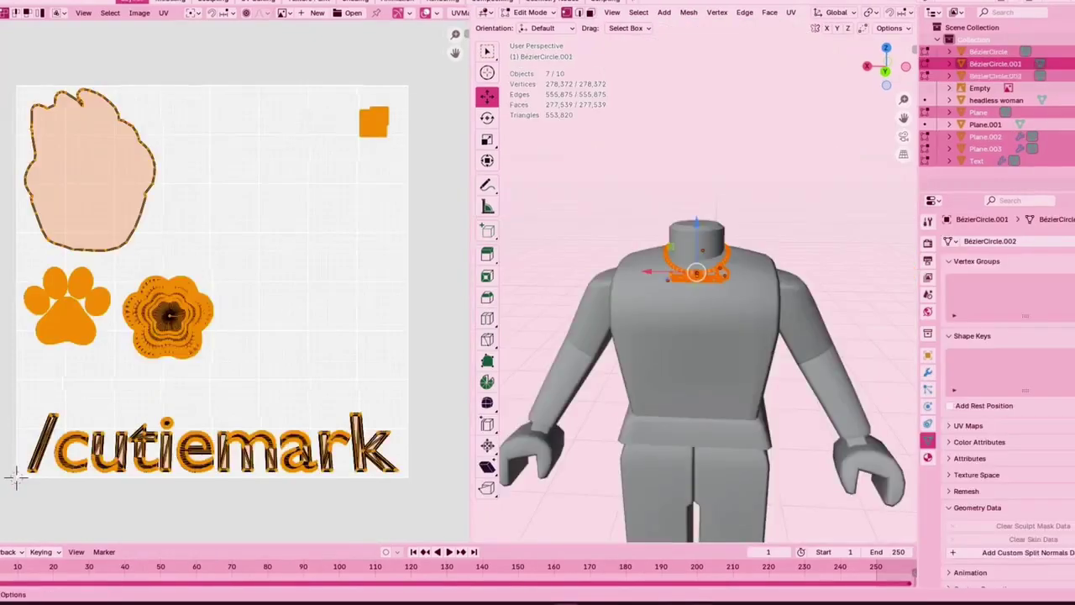
Export the combined UV layout as a 1024 x 1024 PNG image into the Downloads folder
click(163, 12)
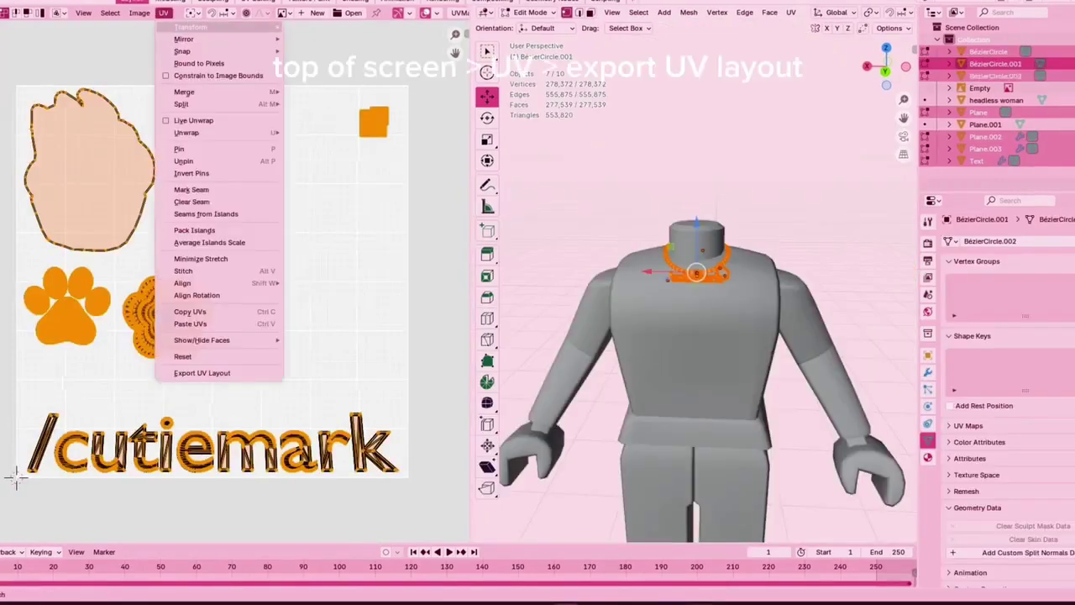
click(202, 373)
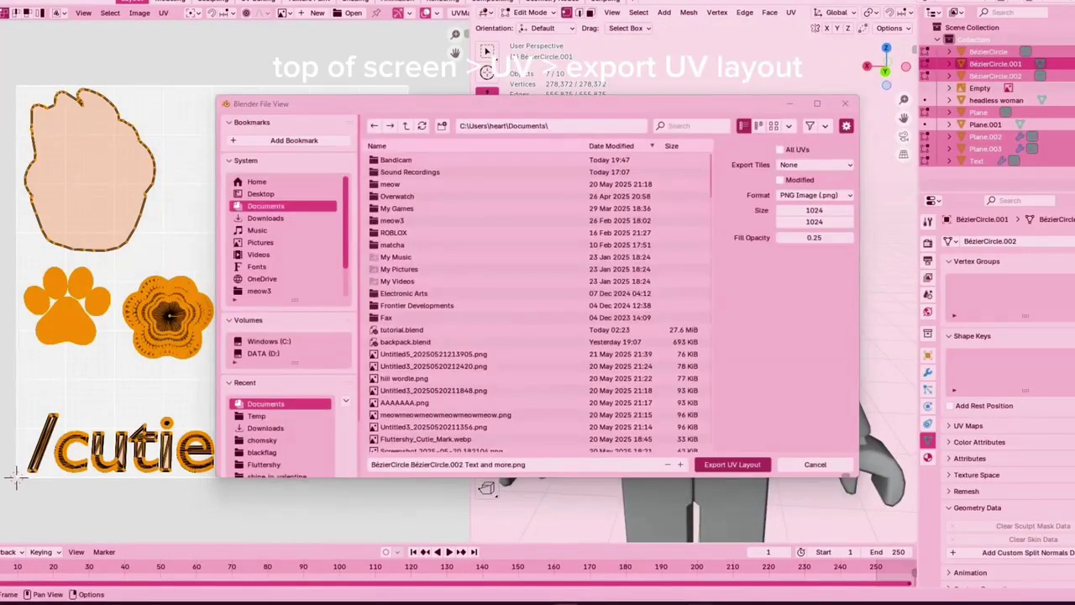
click(266, 218)
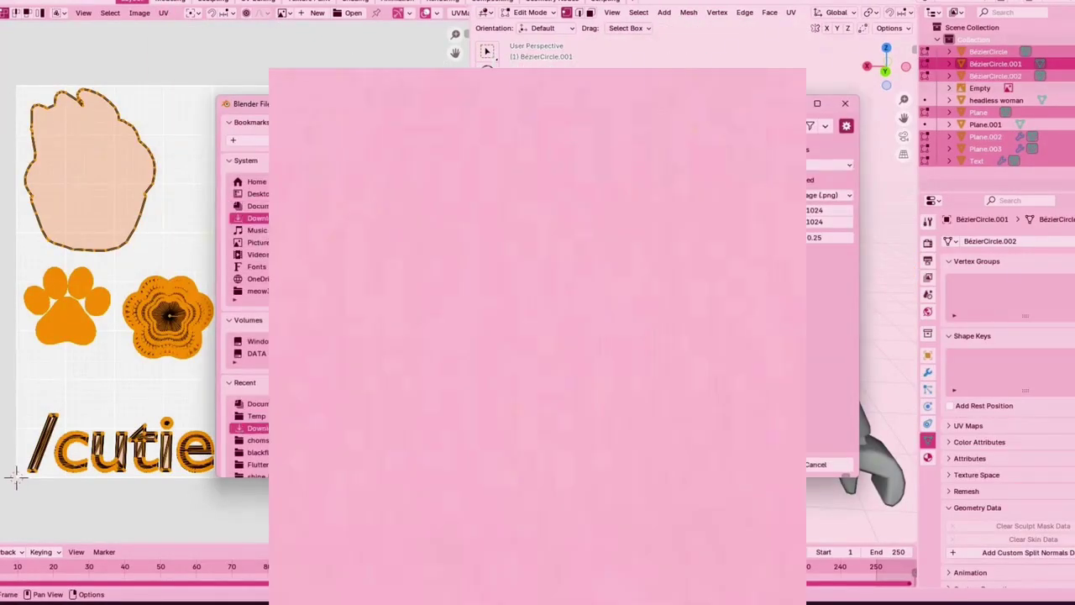
click(739, 465)
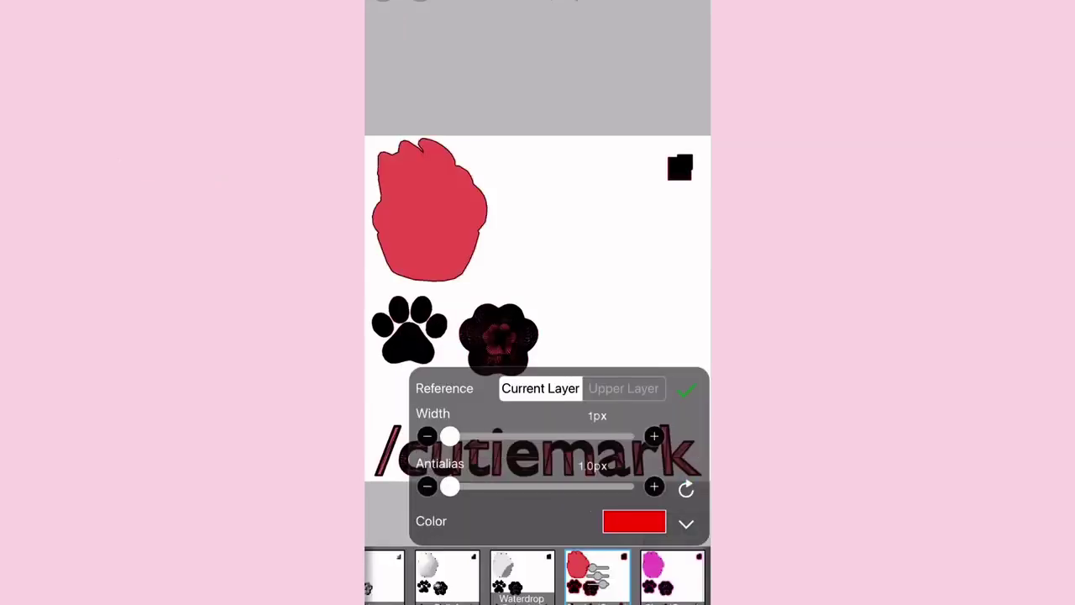
In the mobile painting app, apply the 1 px red outline to the UV layout and add a clipped layer above it
click(686, 389)
click(694, 529)
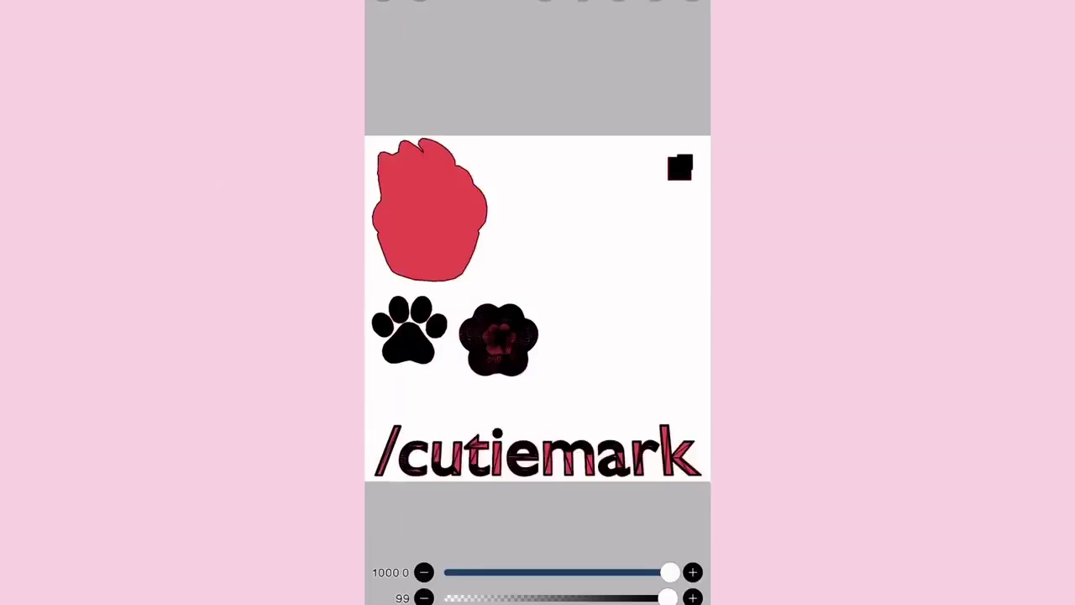
click(409, 446)
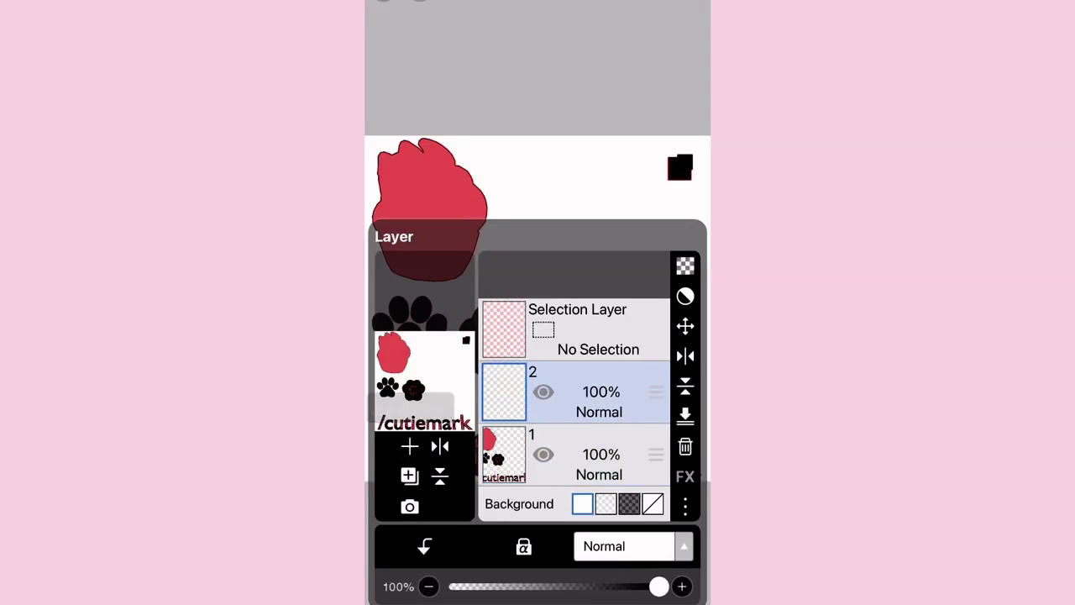
click(424, 546)
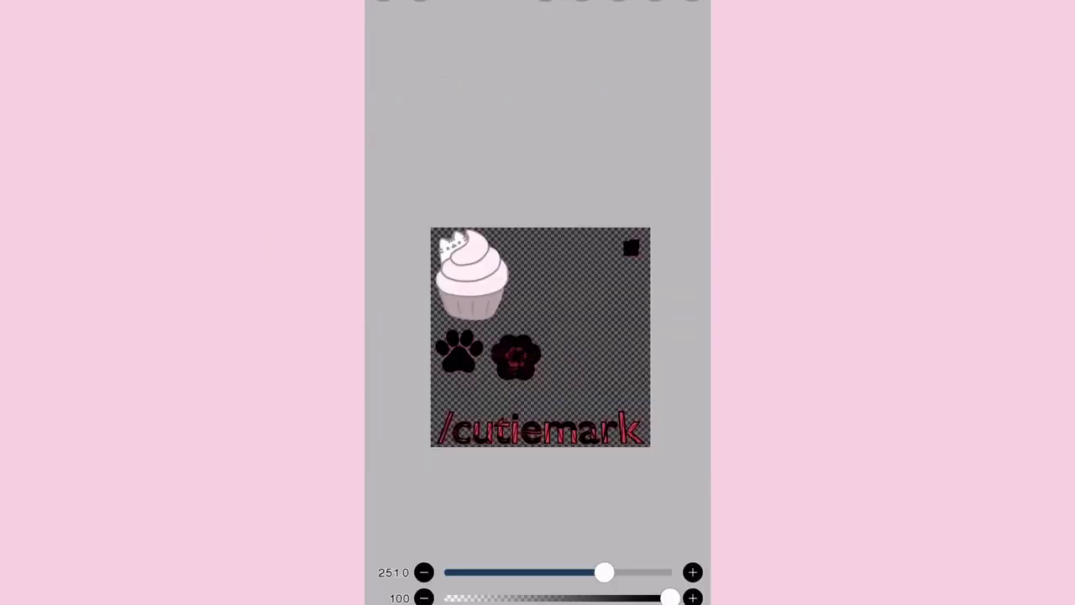
scroll(540, 337, up, 4)
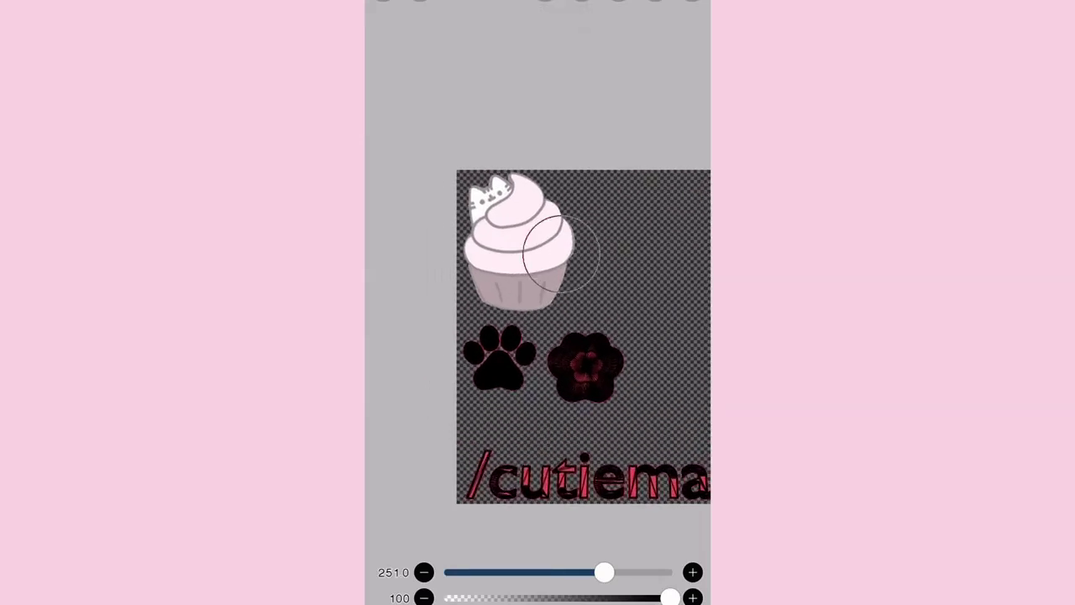
drag(561, 253, 633, 275)
key(ctrl+z)
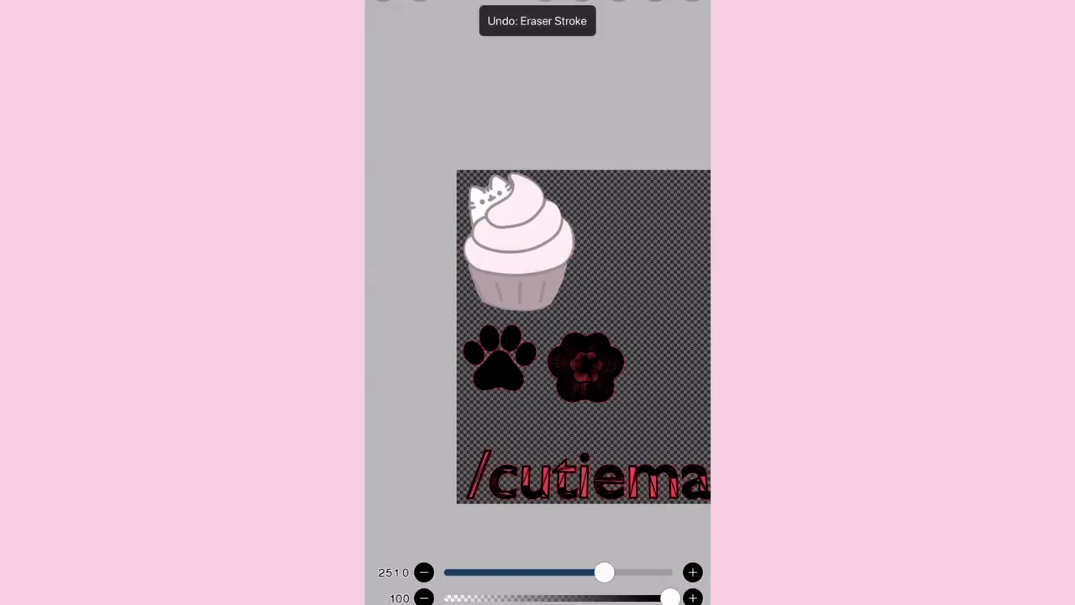
click(580, 392)
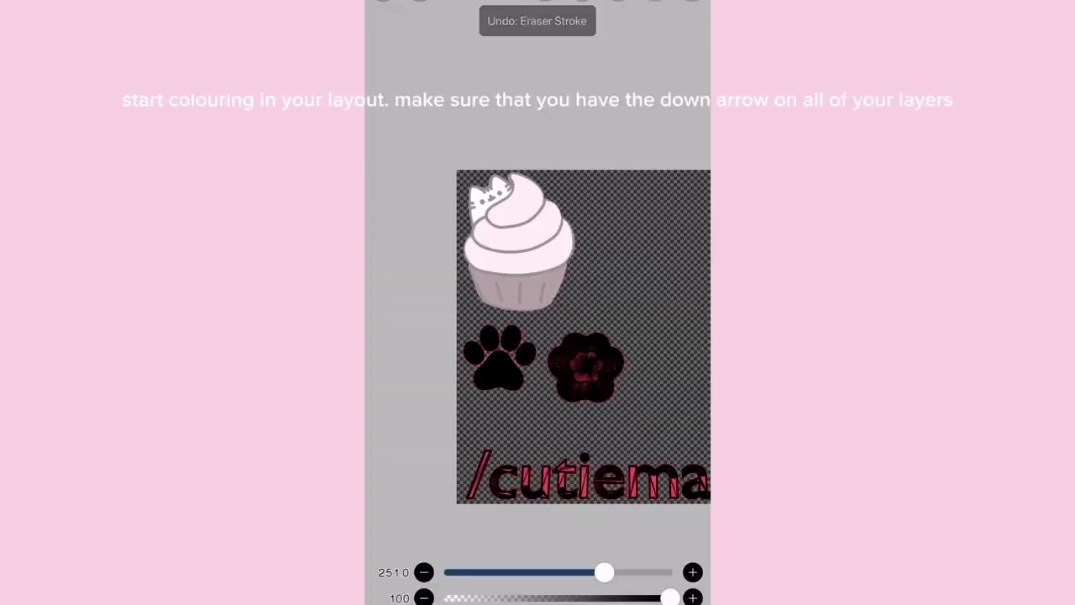
Colour the paw pink and its flower-shaped backing and the corner squares white, using a brush size of 88
scroll(584, 336, up, 5)
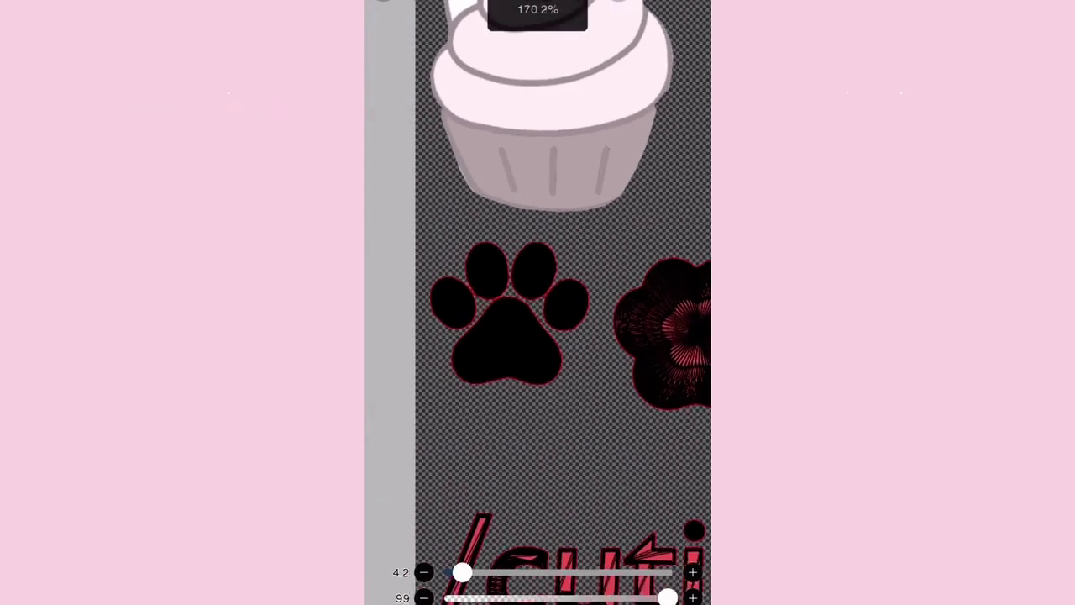
drag(463, 572, 557, 572)
drag(538, 313, 537, 383)
key(ctrl+z)
scroll(538, 336, down, 2)
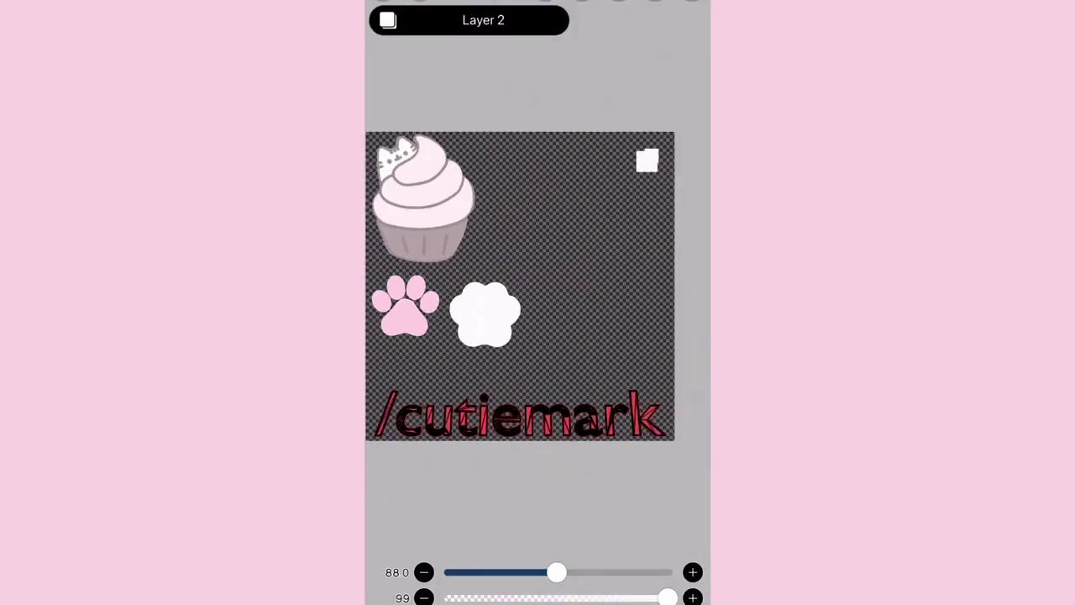
Colour the "/cutiemark" lettering pale pink and give it a greyish outline
scroll(537, 252, up, 2)
drag(660, 235, 478, 412)
scroll(538, 302, up, 2)
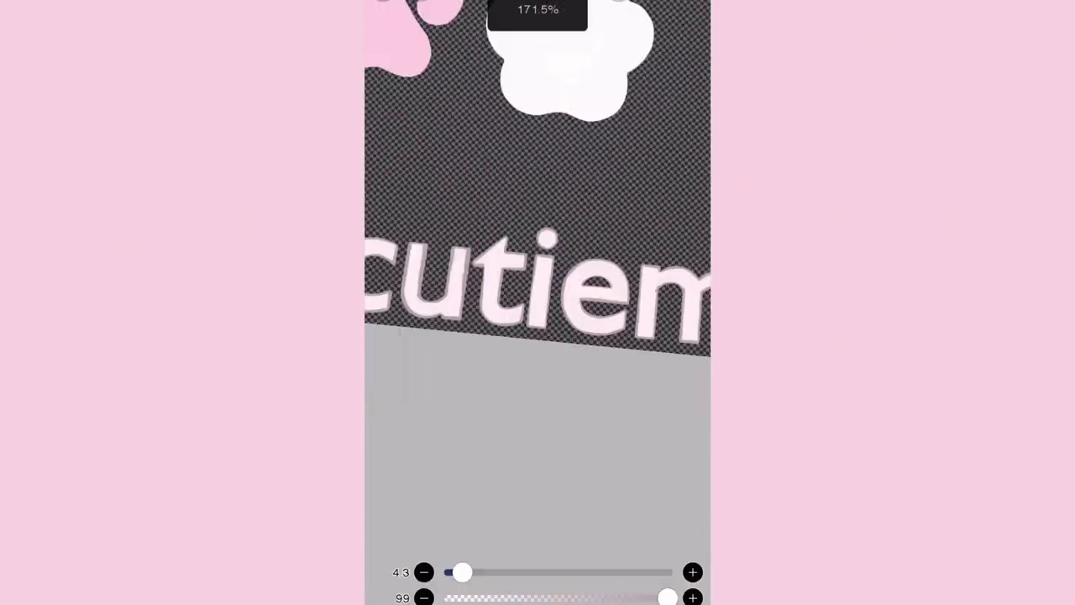
scroll(538, 303, up, 10)
scroll(537, 302, down, 15)
key(ctrl+z)
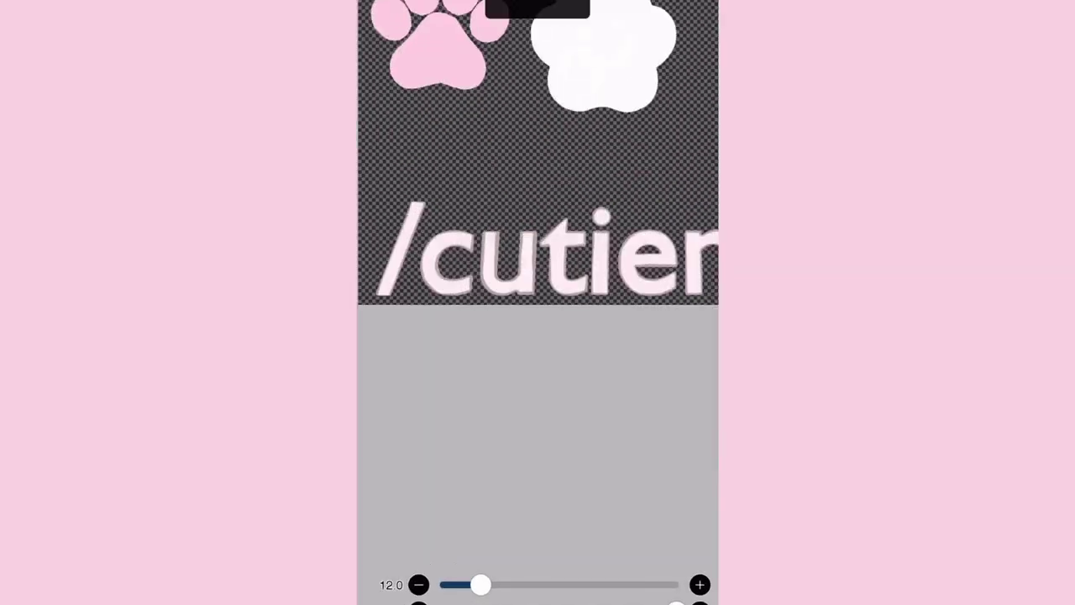
scroll(538, 252, up, 5)
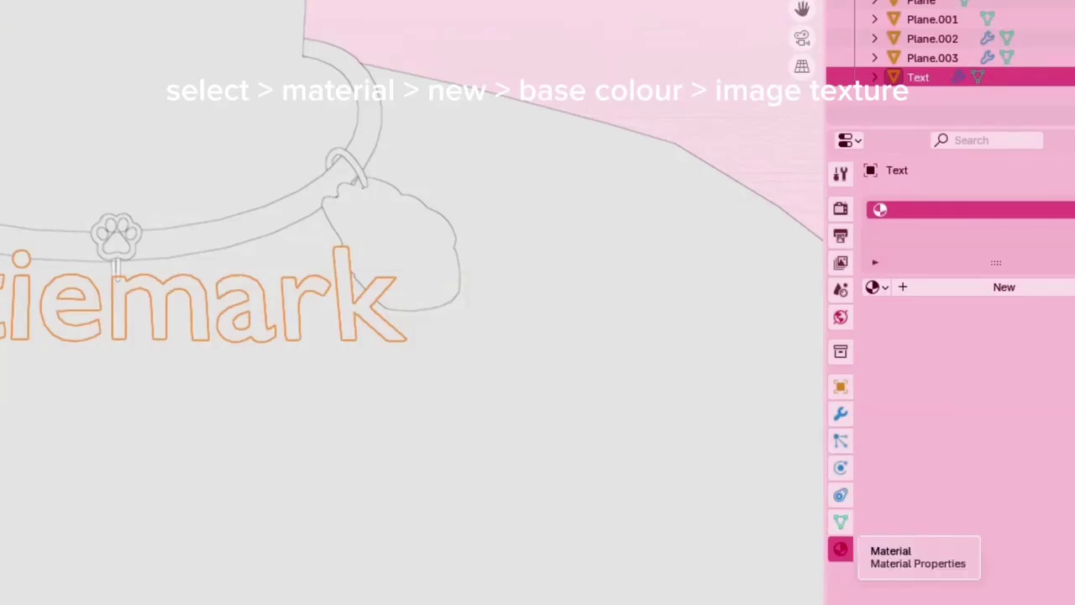
In Blender, add a new material to the "/cutiemark" text and set its base color source to an Image Texture
click(1004, 287)
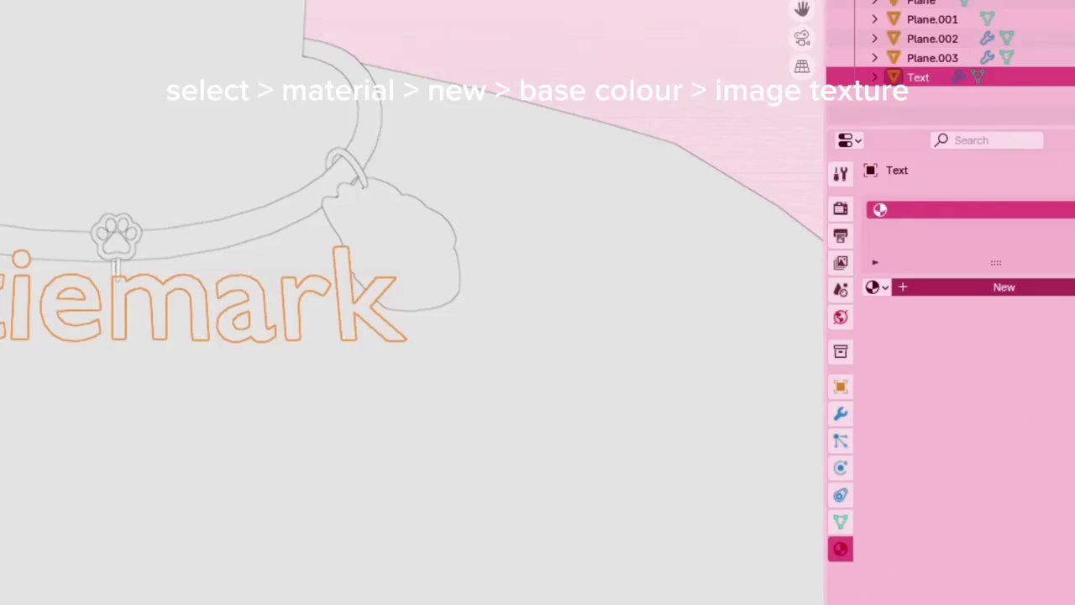
click(980, 408)
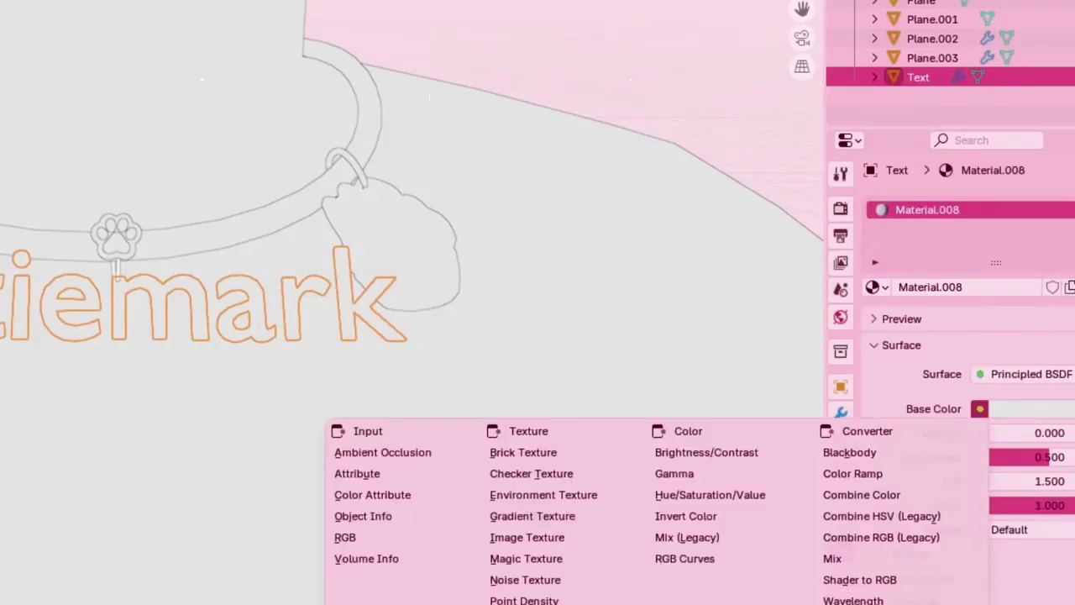
click(527, 537)
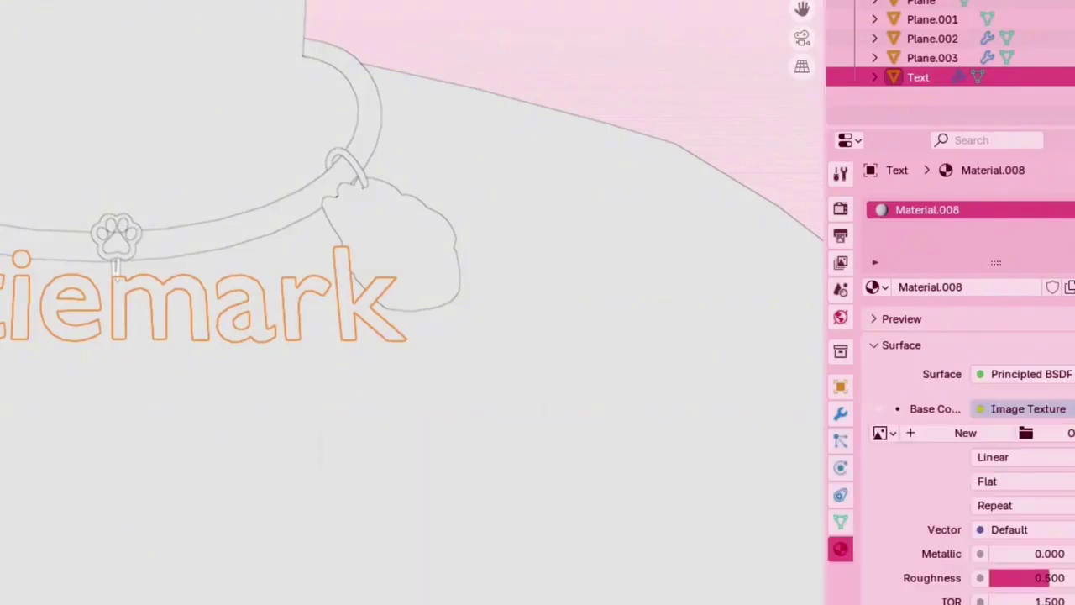